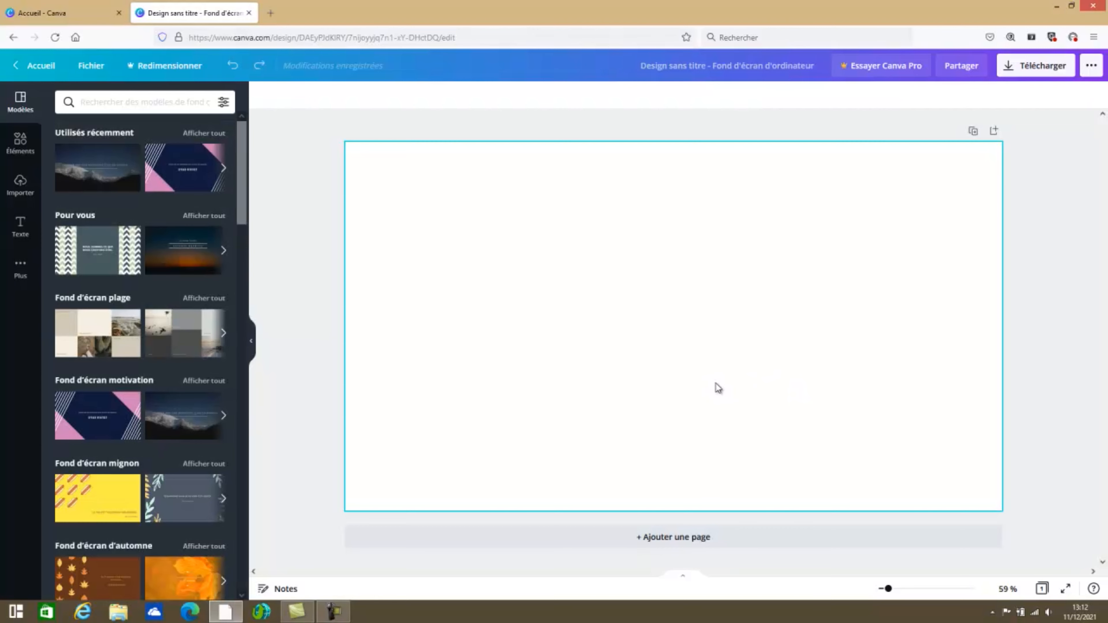
Apply the snowy mountain quote template to the blank desktop wallpaper and select its quote and author texts
left_click(101, 171)
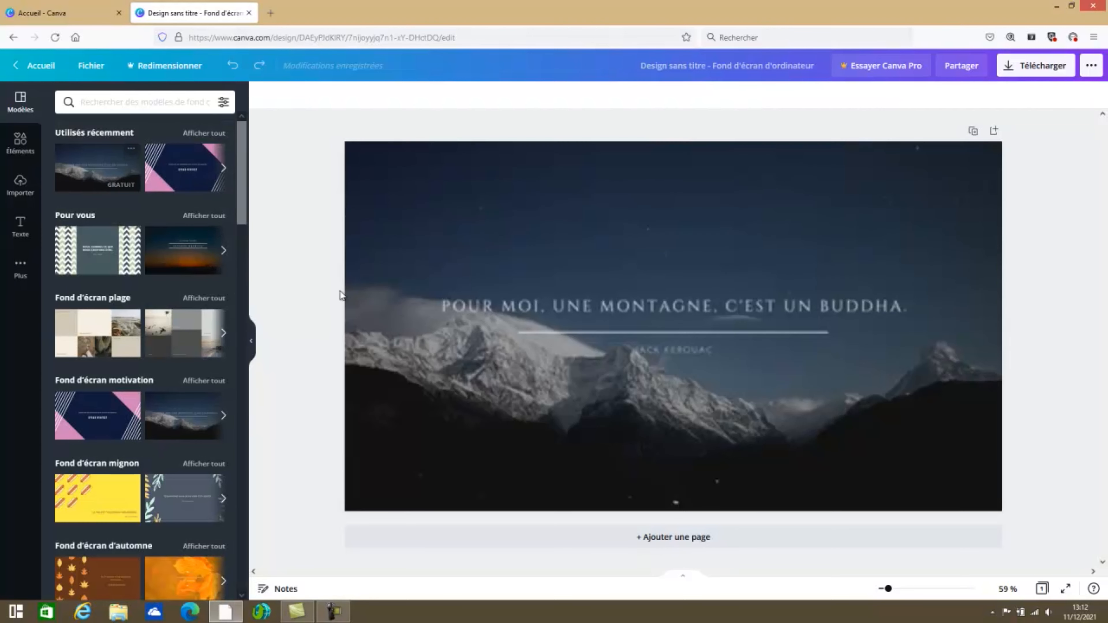
left_click(534, 305)
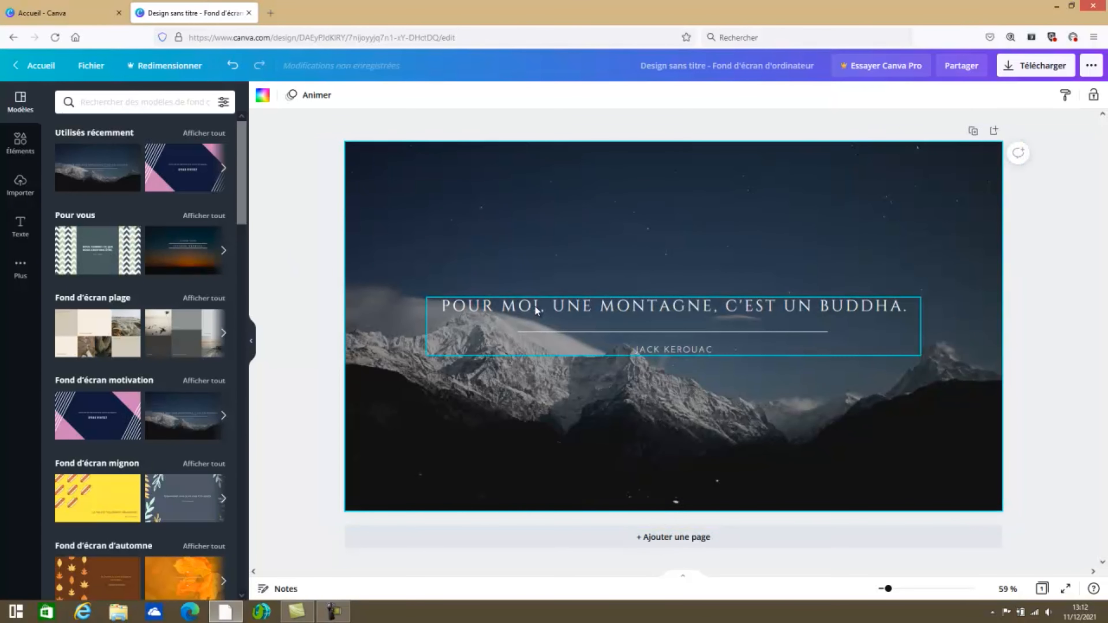
double_click(535, 306)
left_click(632, 351)
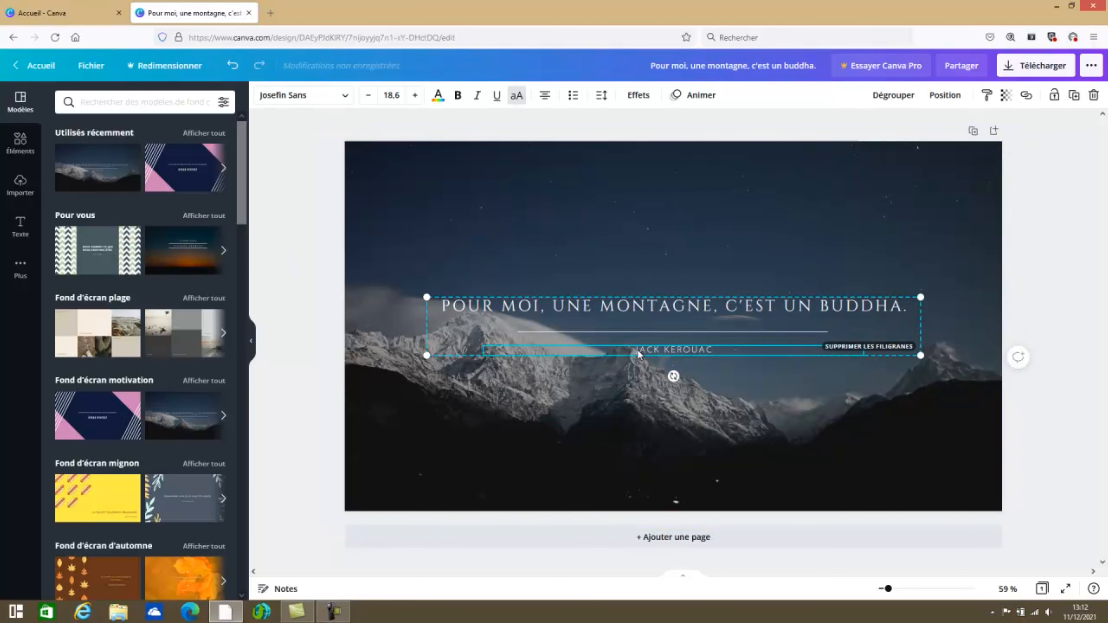
Look through the available elements, uploaded images and text styles, and return to the home page
left_click(21, 148)
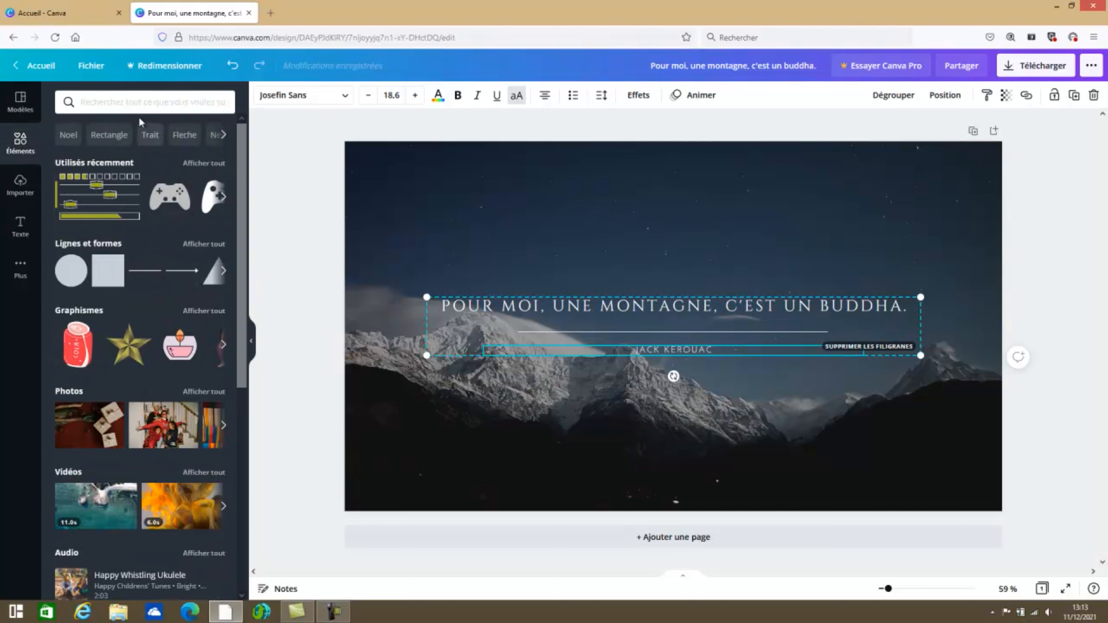
left_click(20, 185)
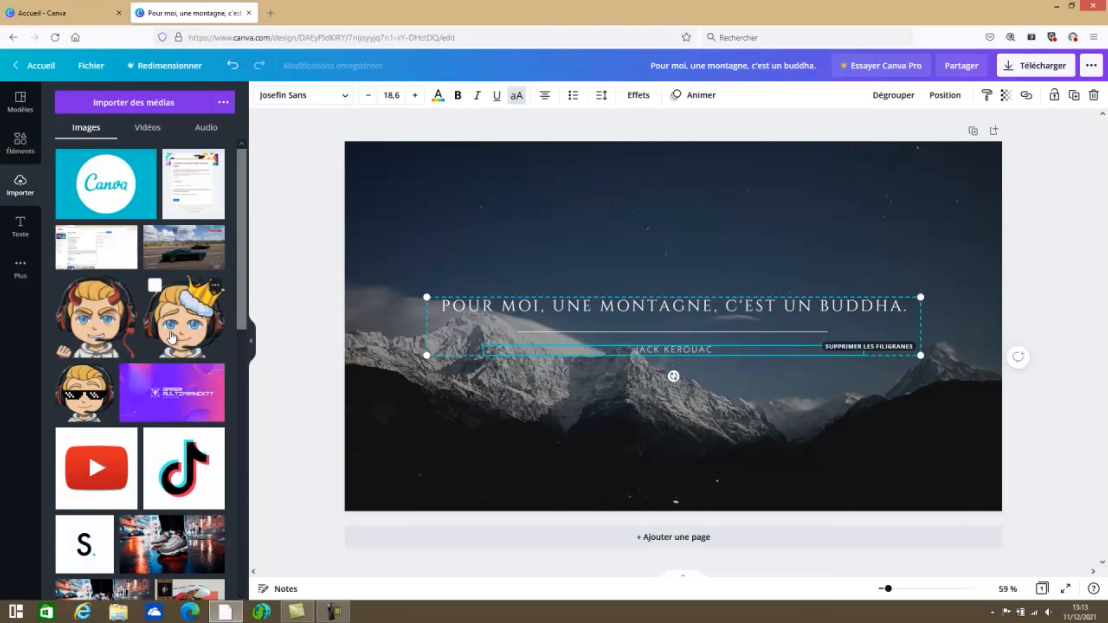
left_click(20, 225)
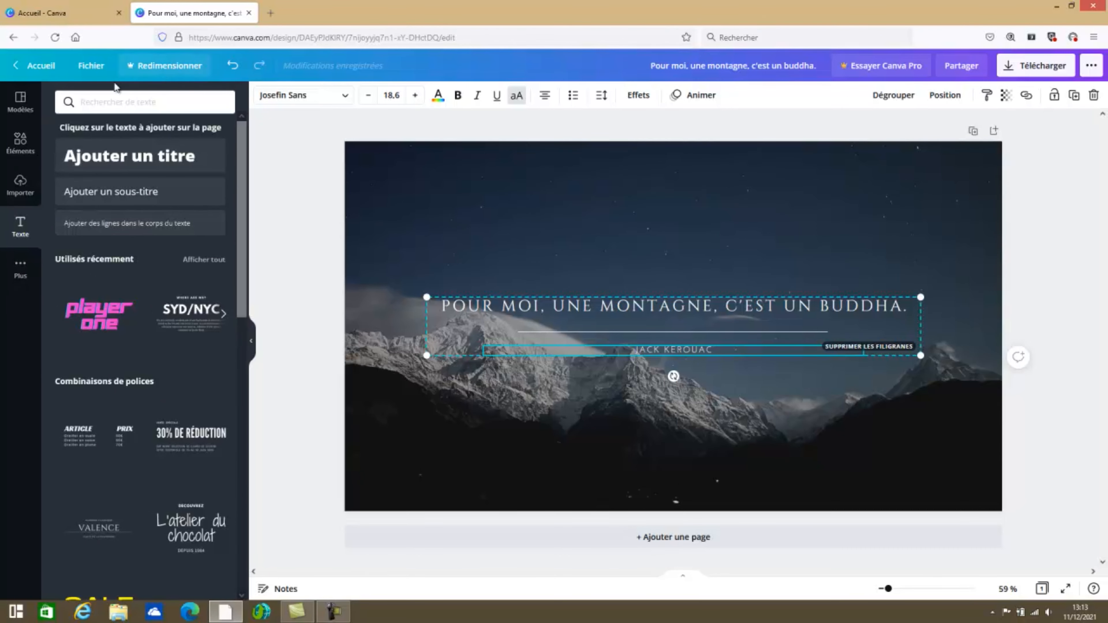
left_click(37, 58)
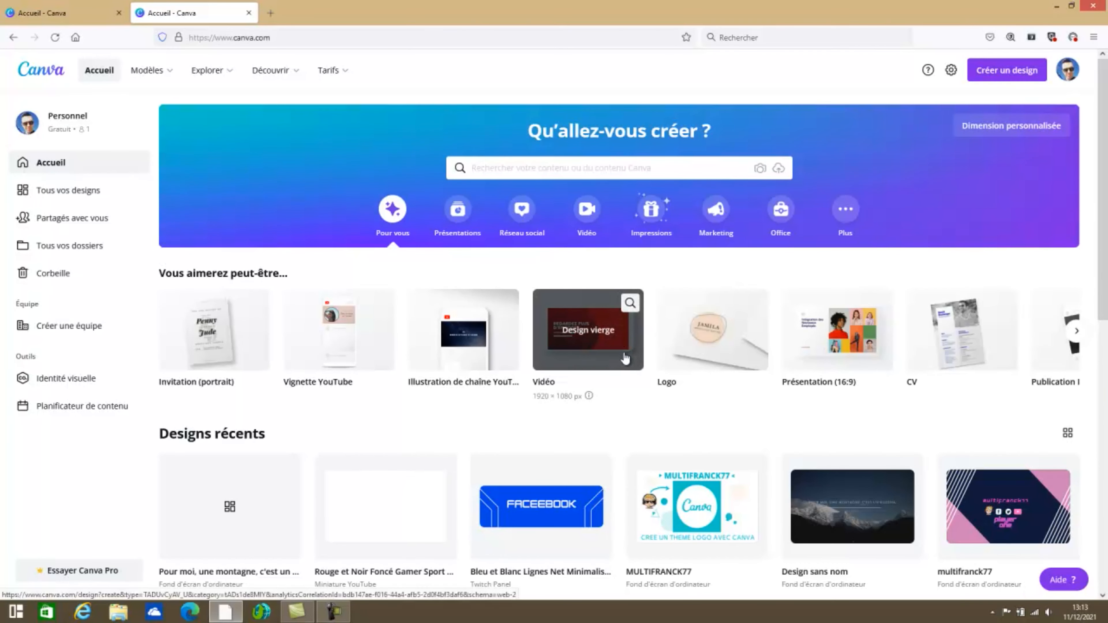
Open the recent "LE STREAM VA COMMENCER" Twitch screen design to view it, and return to the home page
scroll(627, 358, "down", 5)
scroll(626, 357, "down", 5)
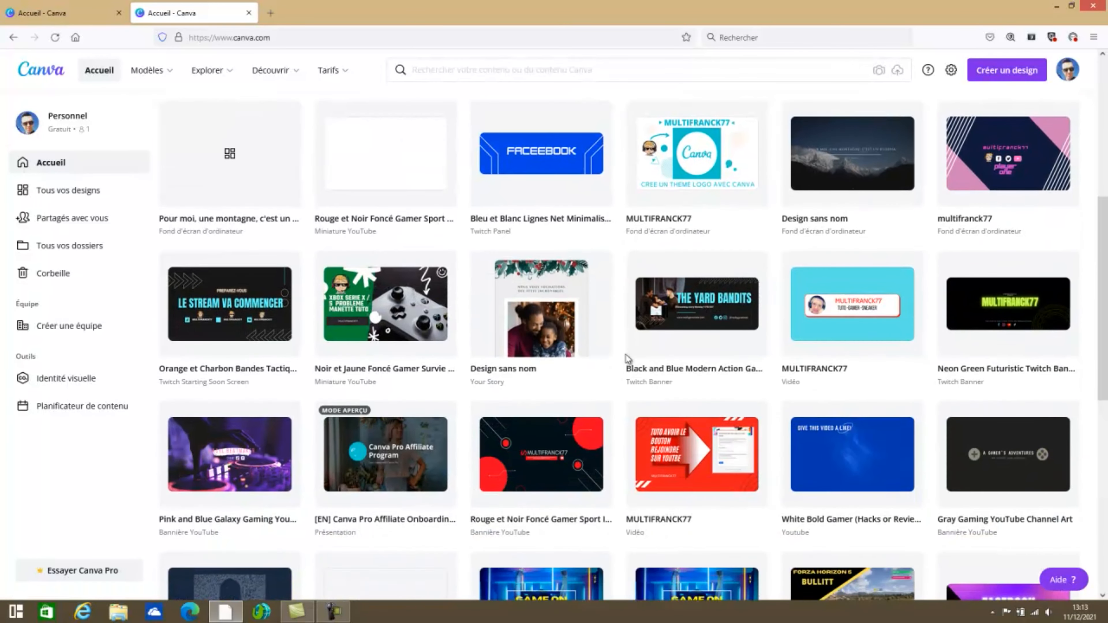
scroll(626, 358, "up", 2)
scroll(627, 357, "up", 2)
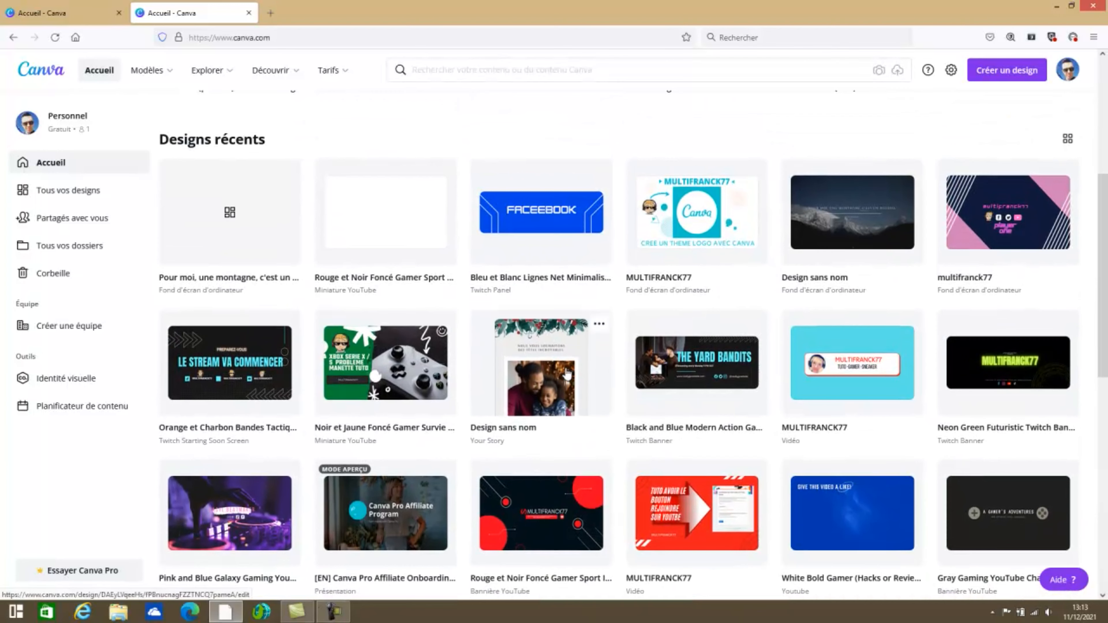
left_click(216, 361)
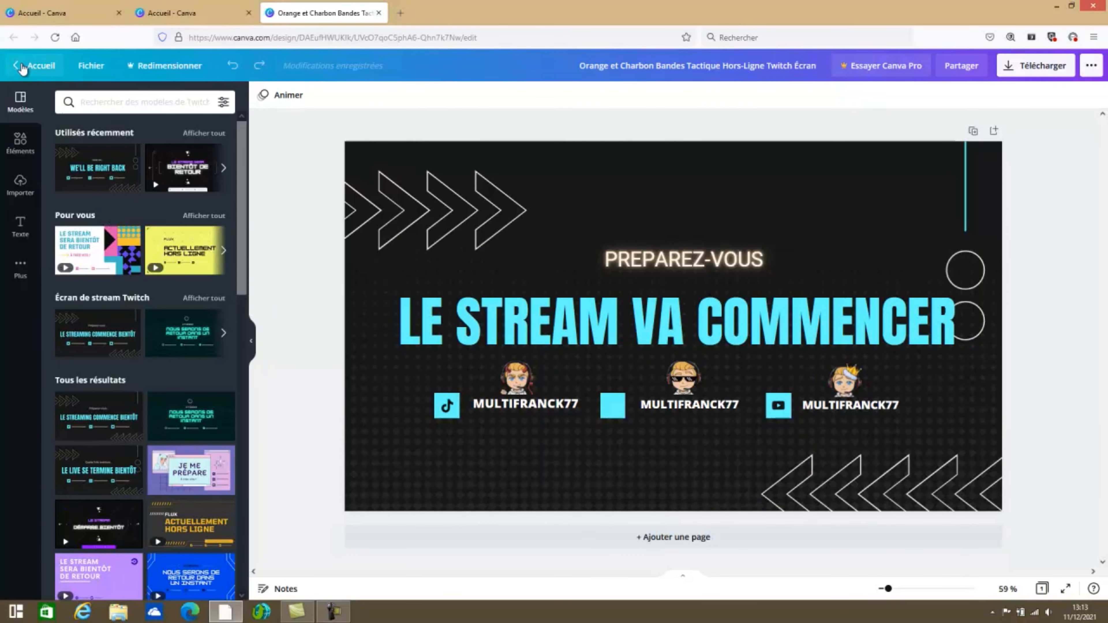
left_click(25, 66)
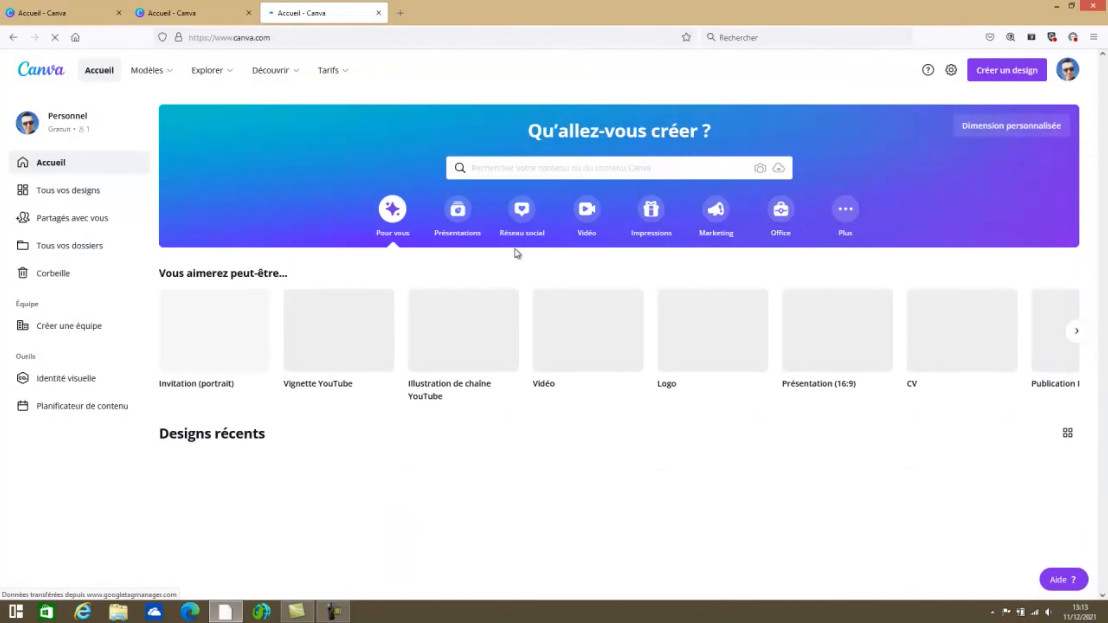
Open the blue and white FACEEBOOK Twitch panel design and view the Canva Pro free trial offer
scroll(732, 359, "down", 4)
left_click(735, 339)
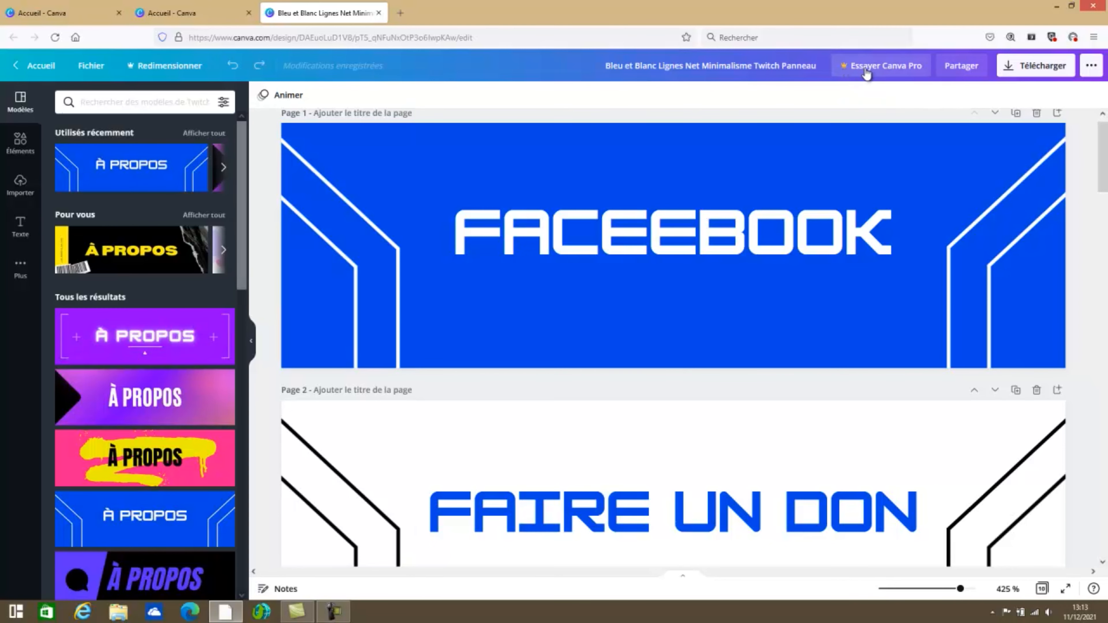
left_click(866, 67)
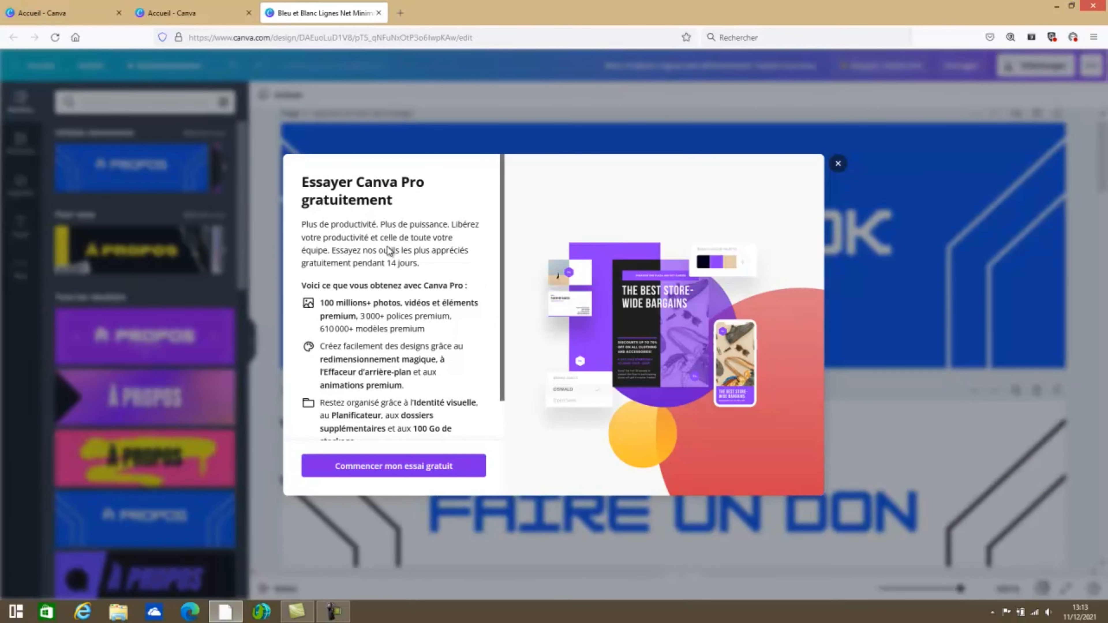
left_click(838, 165)
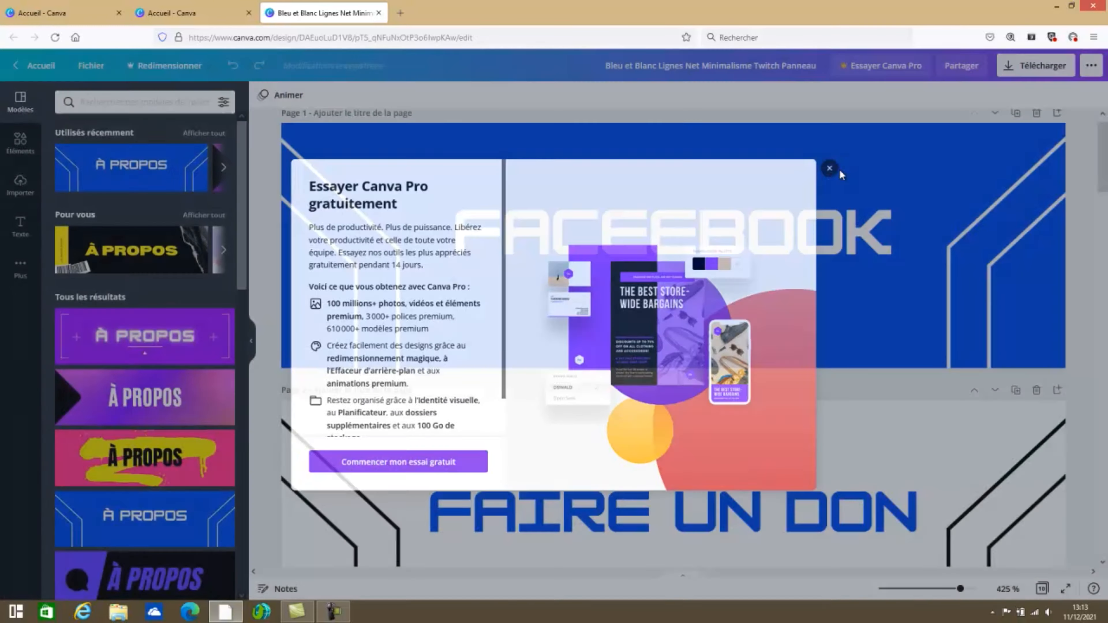
View the pages of the Jaune et Noir Papier Maximaliste Twitch panel template and close the design
left_click_drag(243, 269, 249, 239)
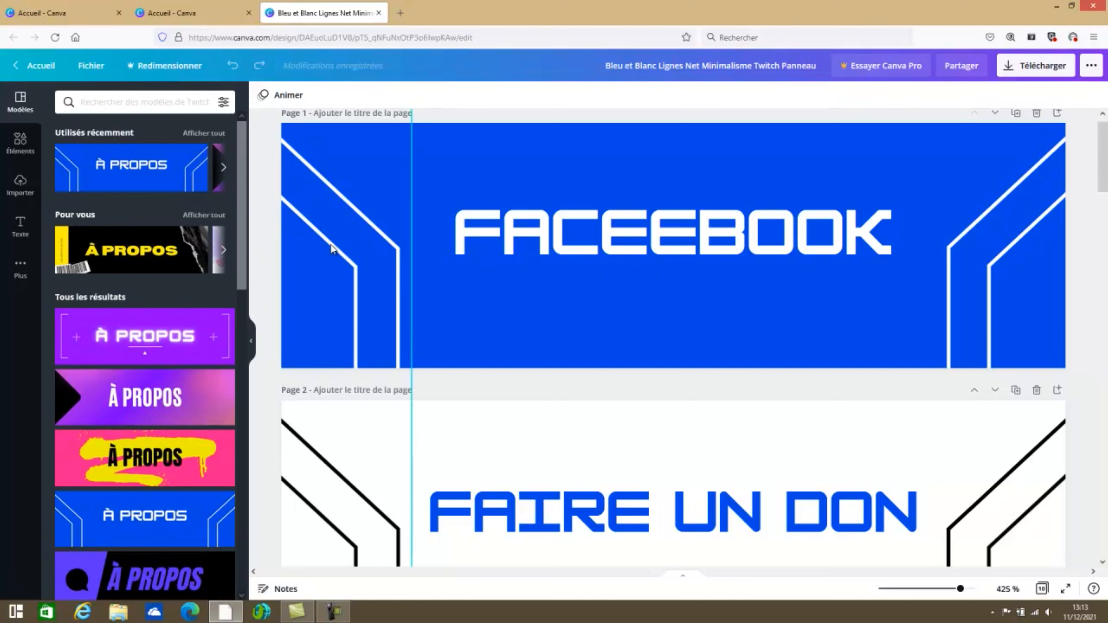
left_click(202, 260)
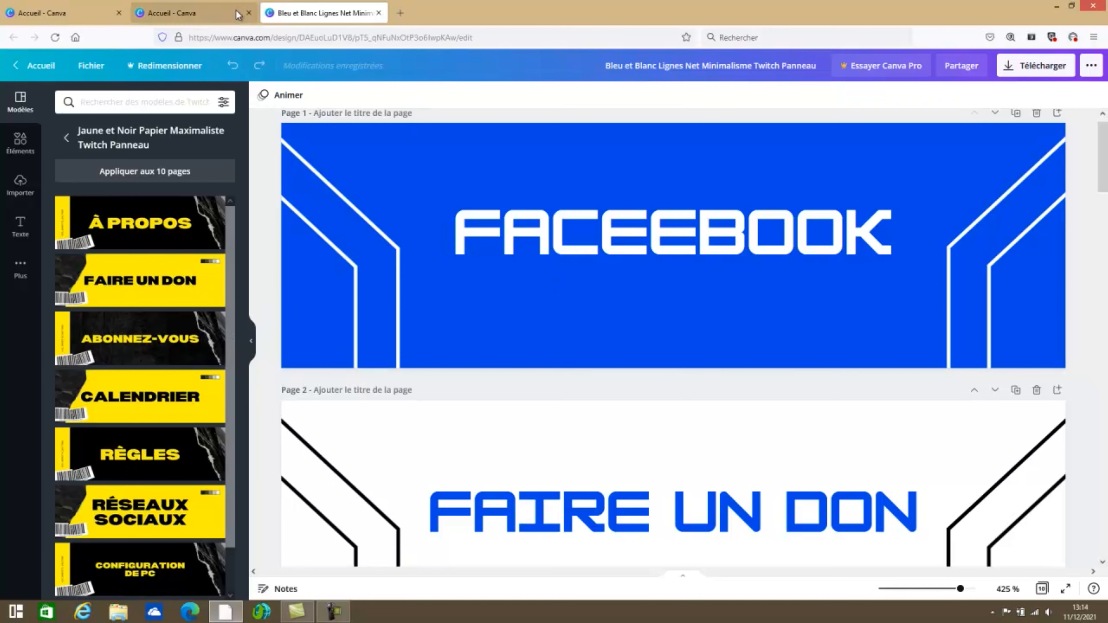
left_click(379, 13)
Examine the recent designs on the home page, from banners and thumbnails to Twitch panels
scroll(601, 334, "up", 4)
scroll(606, 334, "down", 7)
scroll(607, 334, "down", 3)
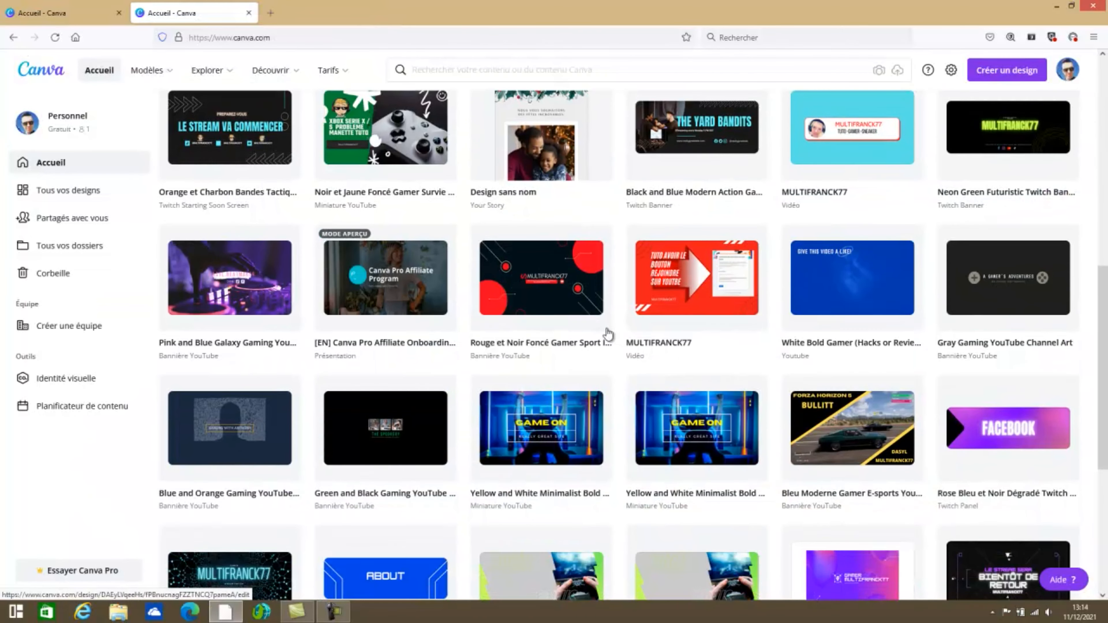
scroll(608, 334, "up", 7)
scroll(609, 335, "down", 7)
scroll(609, 334, "down", 6)
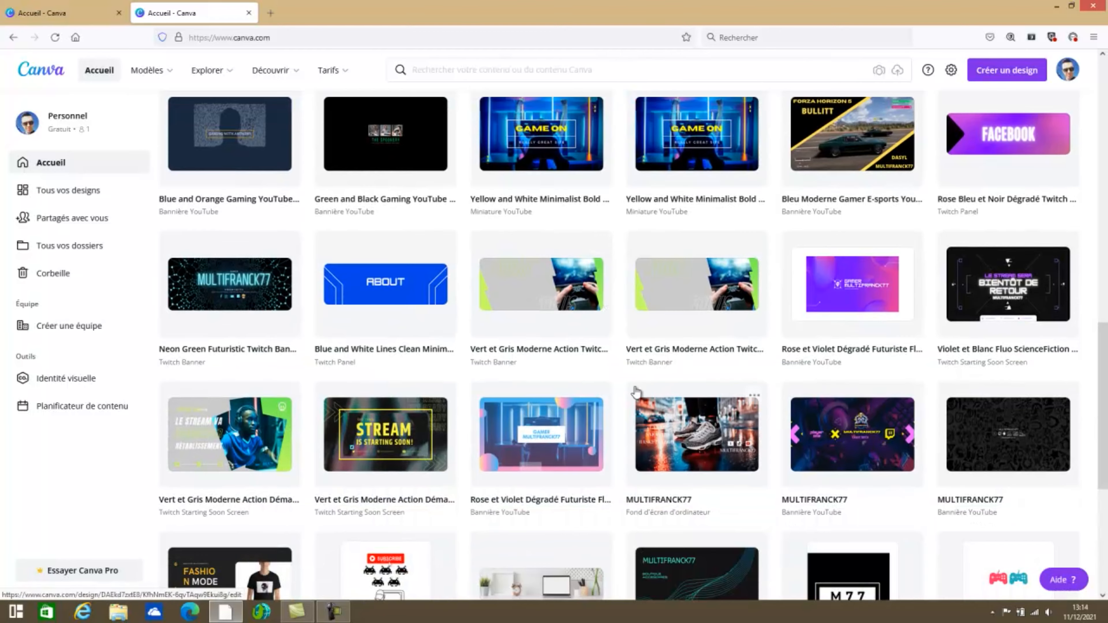
scroll(636, 390, "down", 3)
scroll(641, 388, "up", 3)
scroll(641, 390, "up", 15)
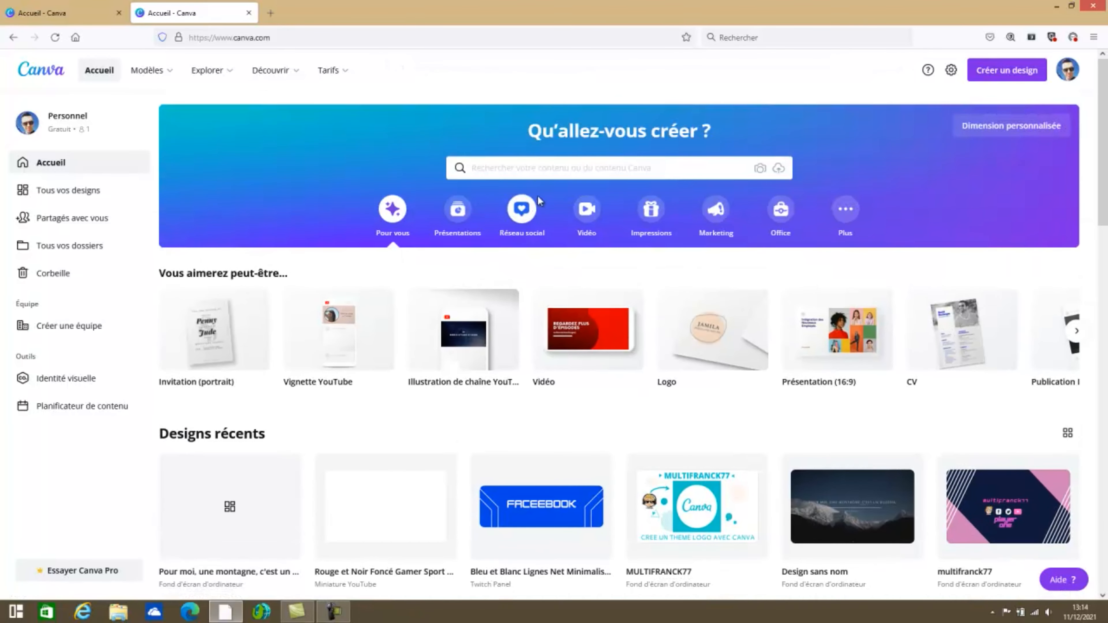
Search the templates for "you" and choose the Illustration de chaîne YouTube format
left_click(558, 178)
type("o")
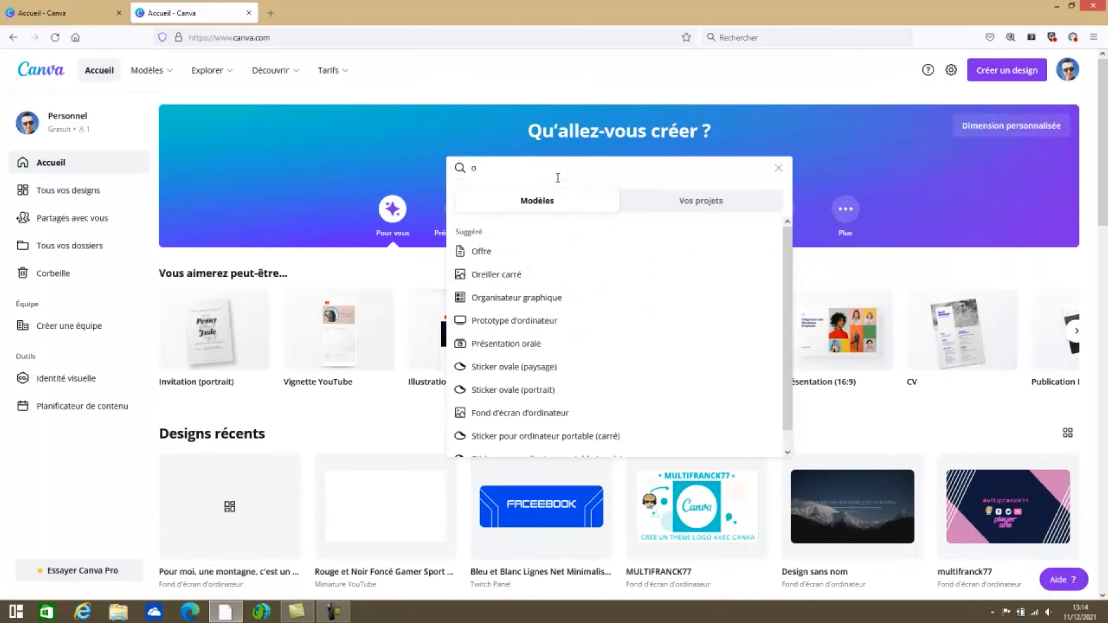
type("ou")
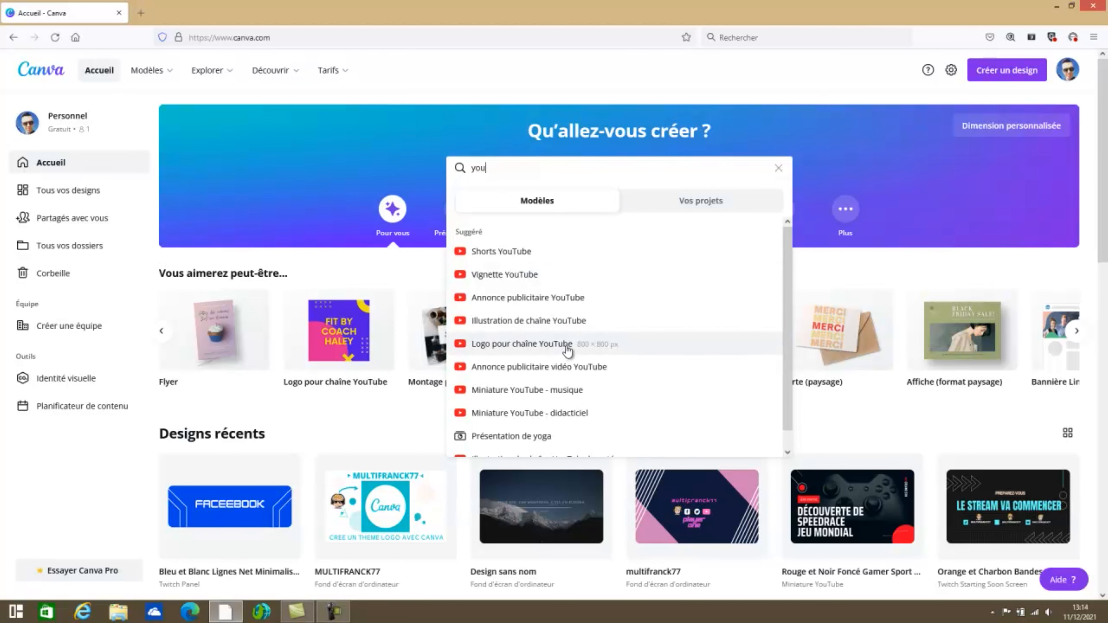
scroll(575, 357, "down", 1)
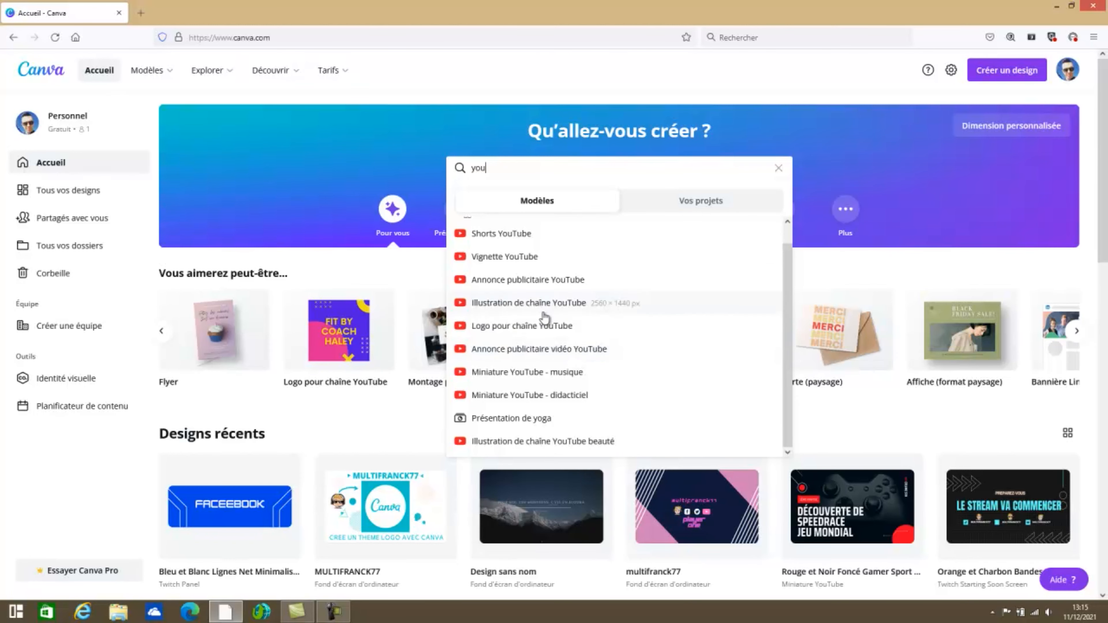
left_click(553, 310)
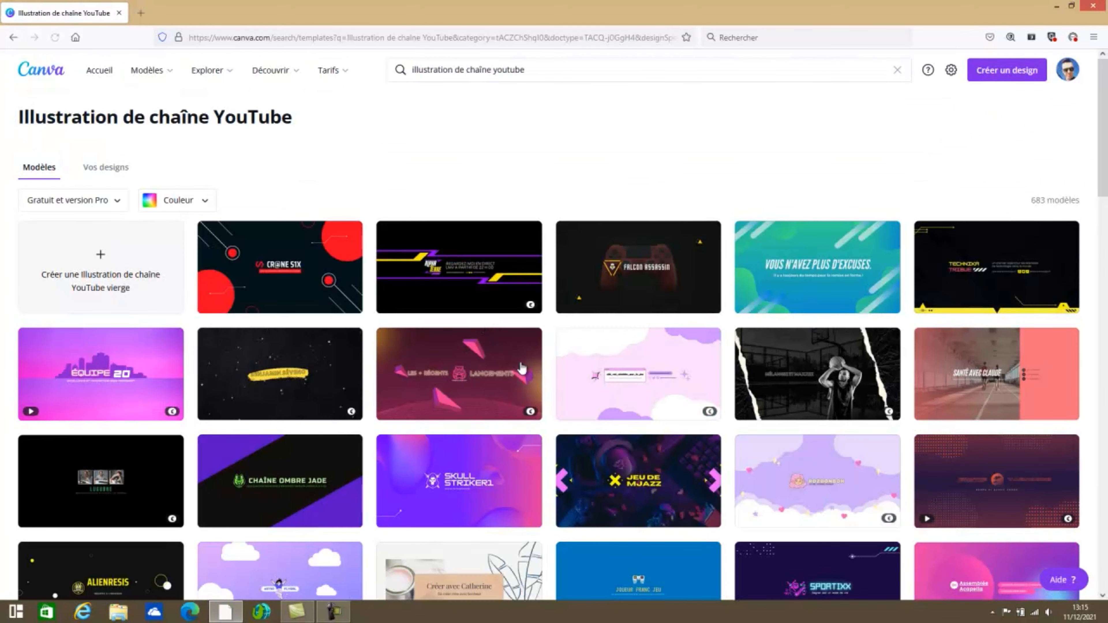
Browse the YouTube channel art templates and open the black Falcon Assassin one with the game controller
scroll(545, 368, "down", 1)
scroll(545, 368, "down", 2)
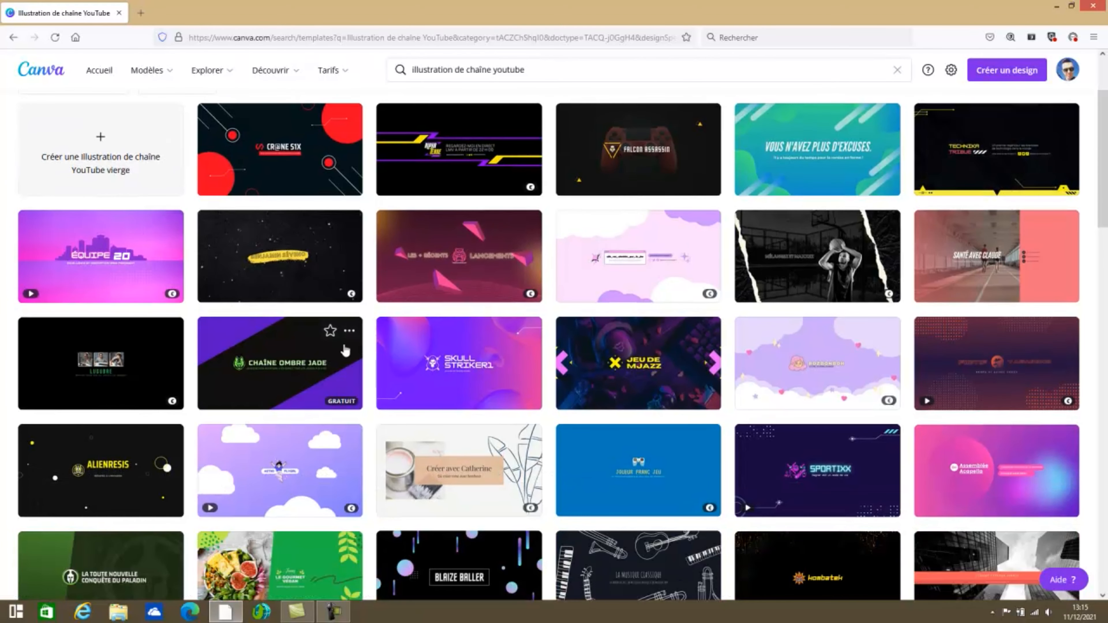
scroll(347, 345, "down", 2)
scroll(349, 349, "down", 7)
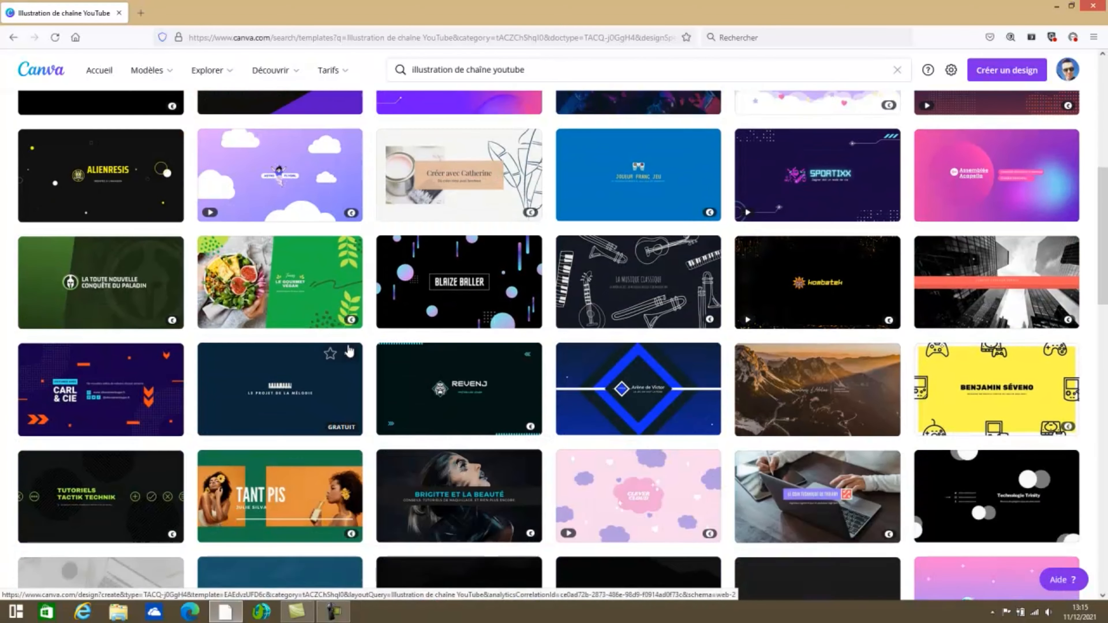
scroll(349, 351, "down", 1)
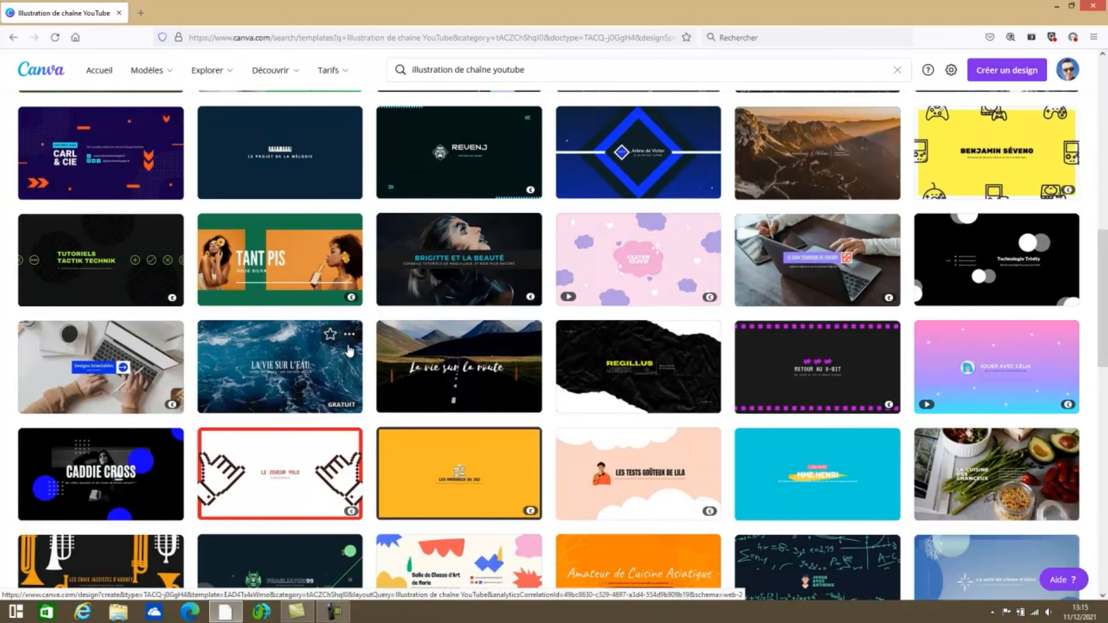
scroll(349, 351, "down", 4)
scroll(354, 352, "up", 8)
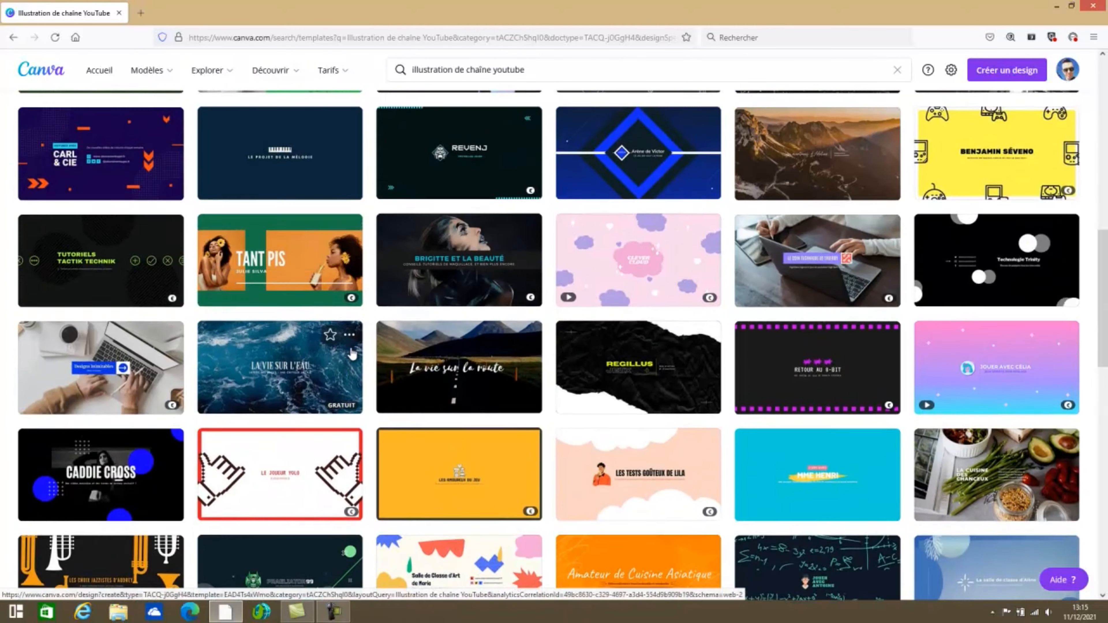
scroll(354, 352, "up", 7)
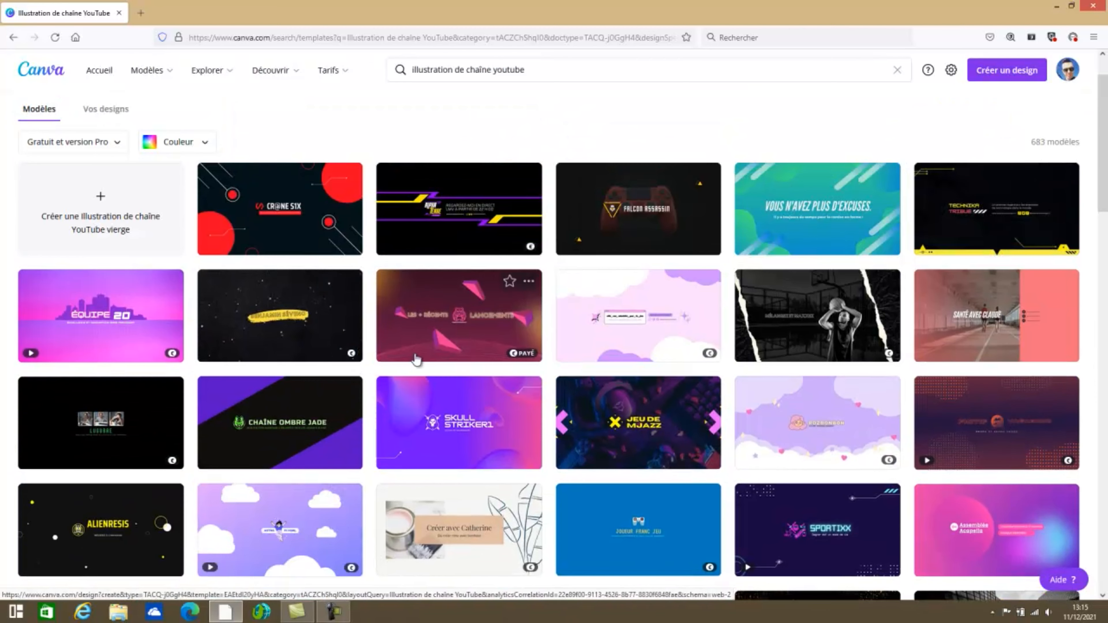
left_click(606, 234)
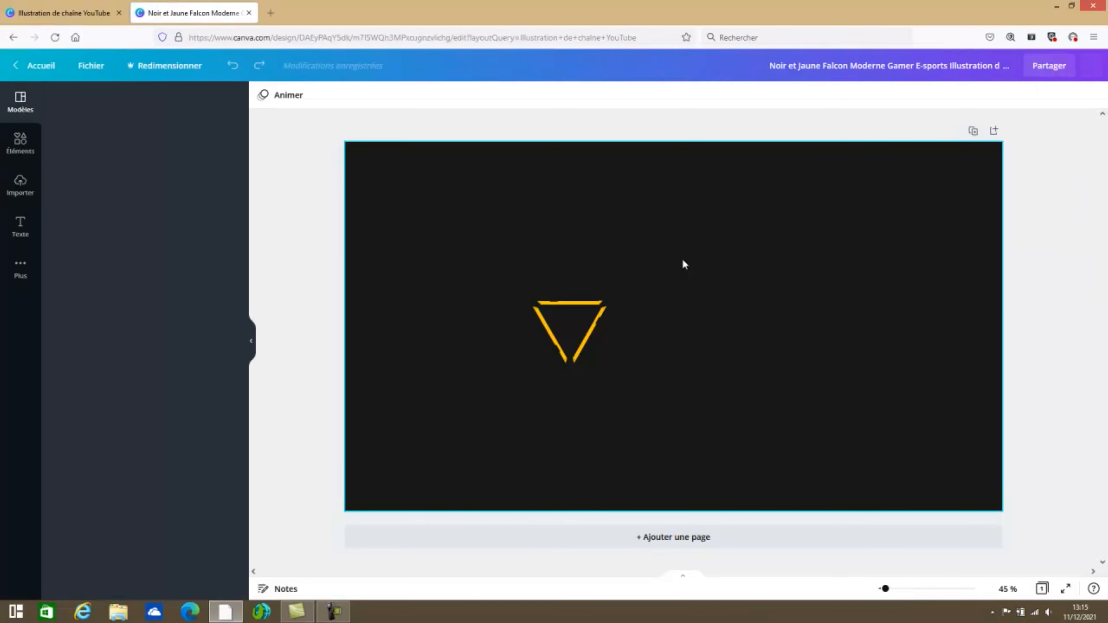
Replace the FALCON ASSASSIN title with MULTIFRANCK77
left_click(672, 327)
left_click(672, 327)
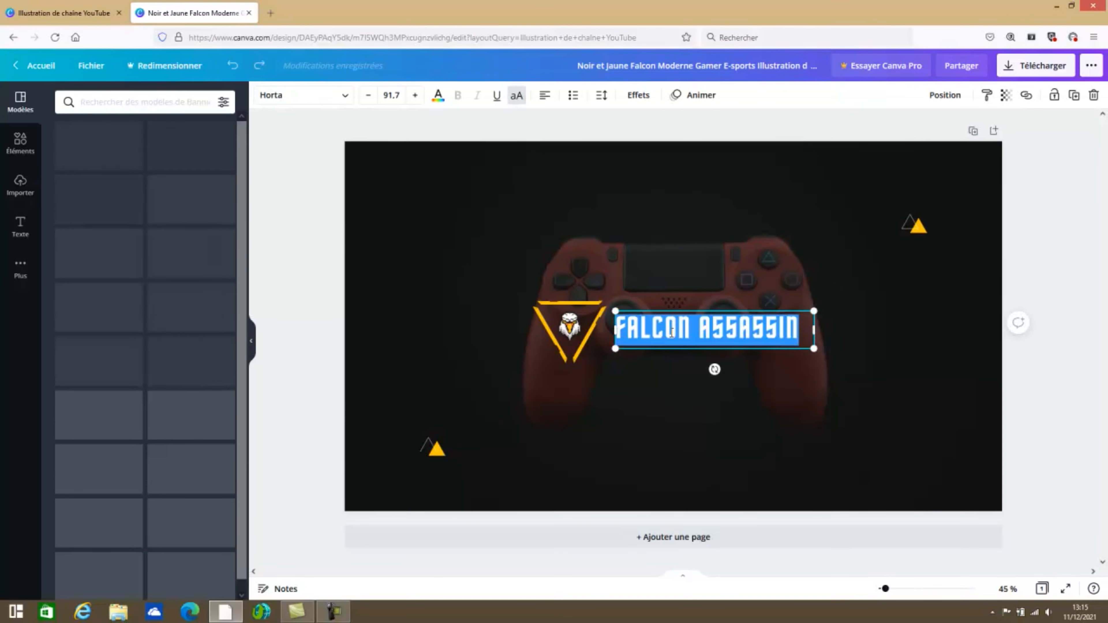
key("BackSpace")
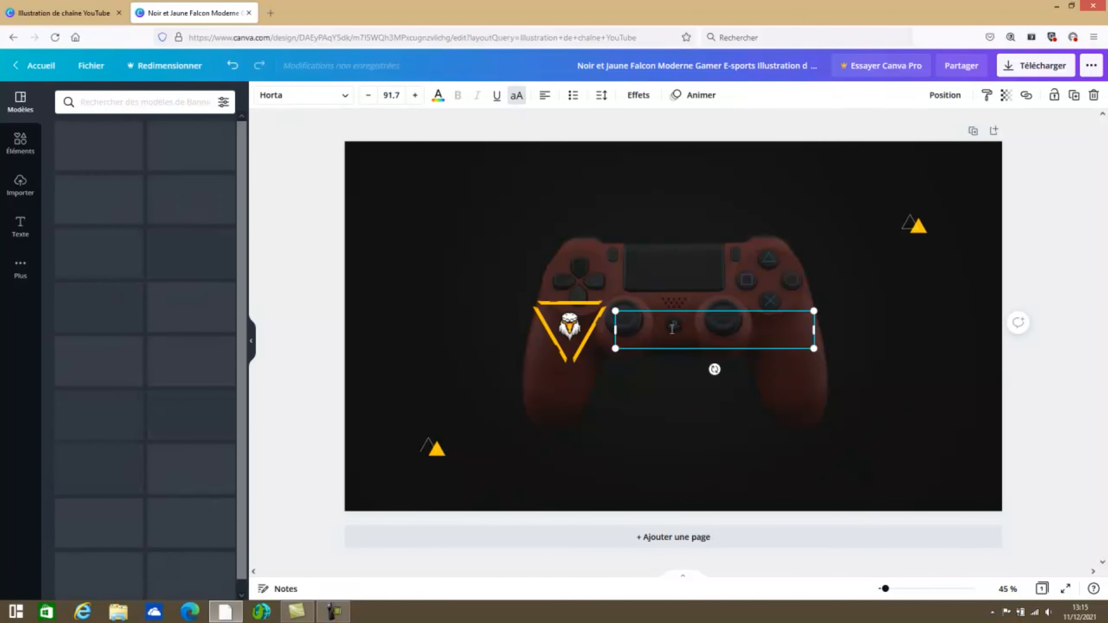
type("MULTIFRANCK77")
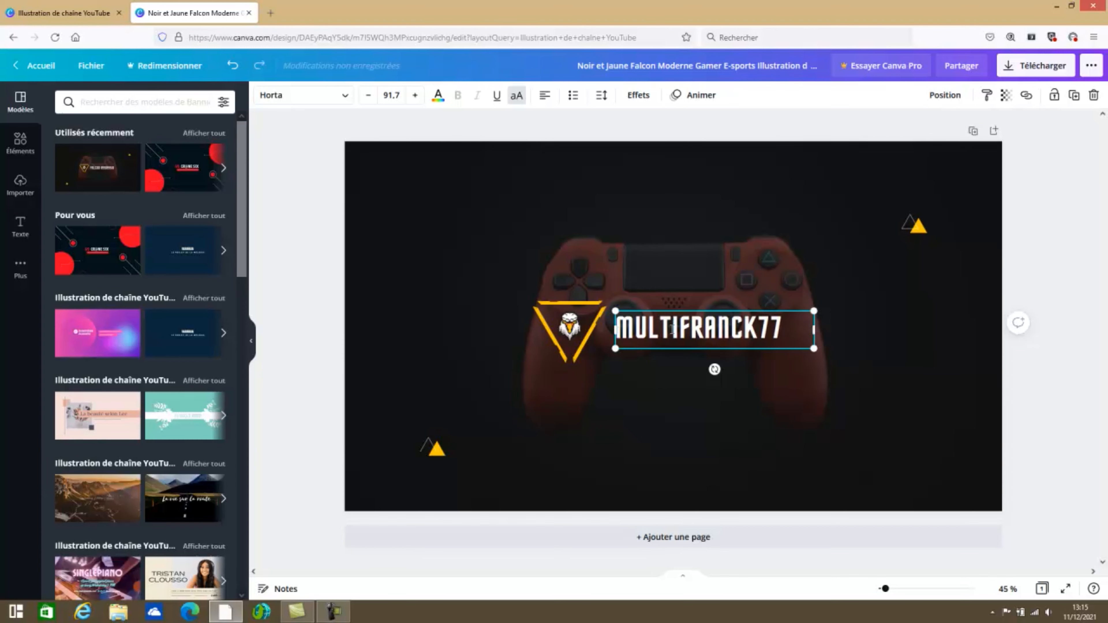
left_click(776, 373)
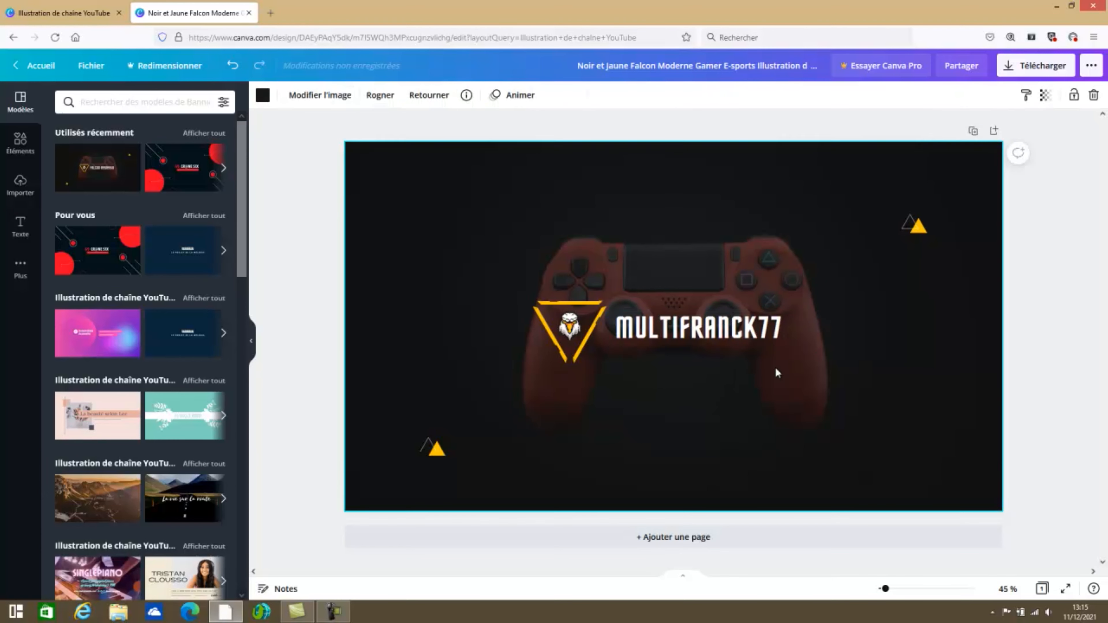
Recolour the MULTIFRANCK77 title with the document's yellow
left_click(743, 344)
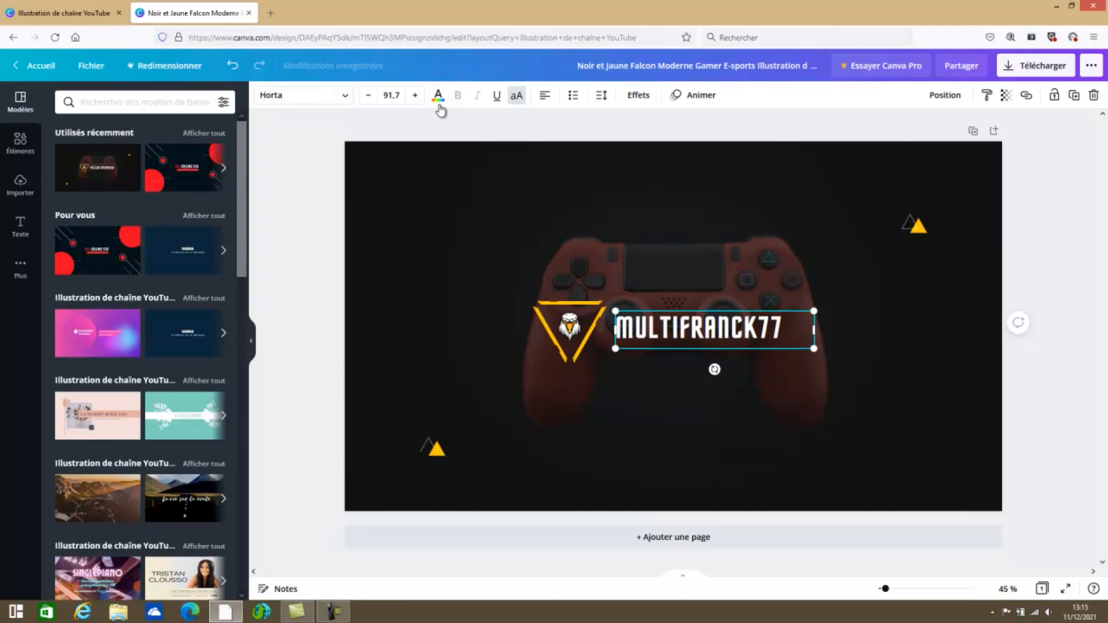
left_click(438, 98)
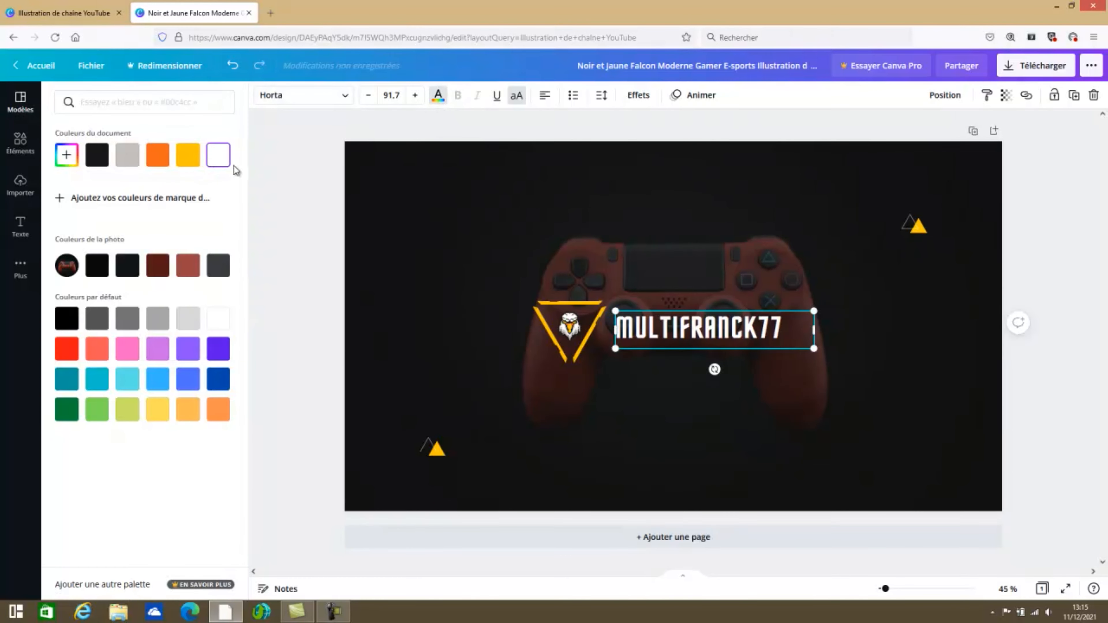
left_click(759, 400)
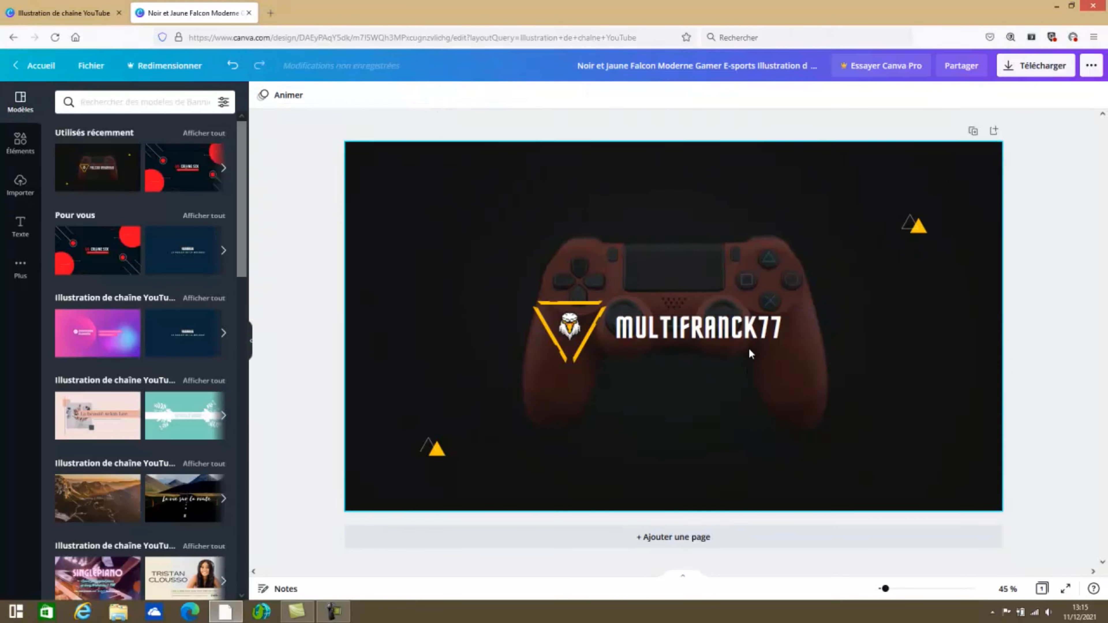
left_click(747, 341)
left_click(437, 100)
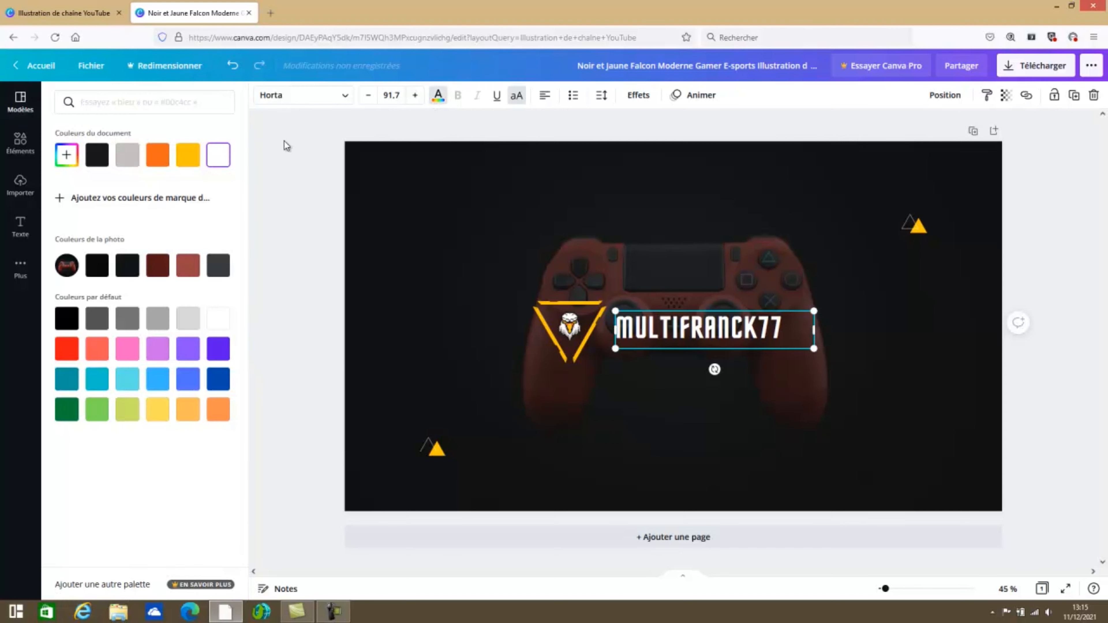
left_click(195, 162)
left_click(657, 422)
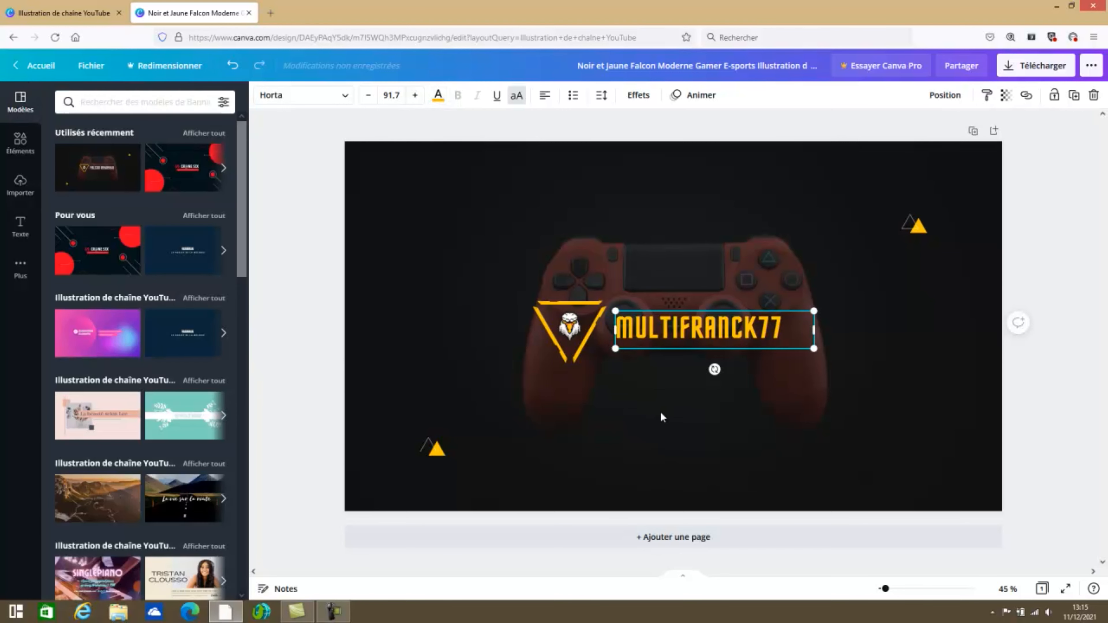
left_click(914, 371)
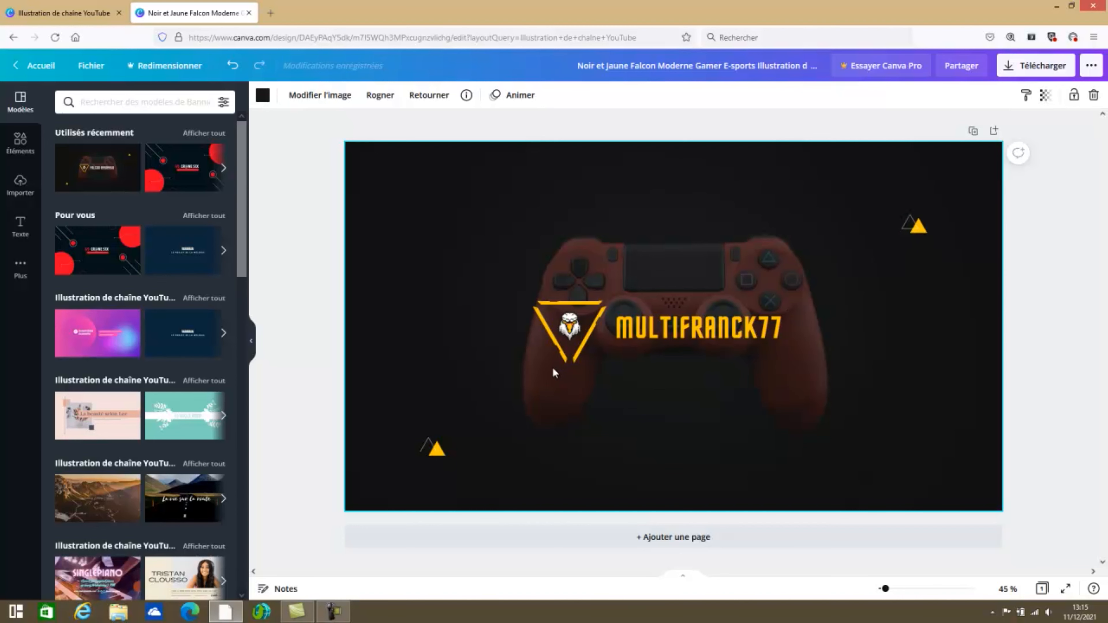
double_click(585, 335)
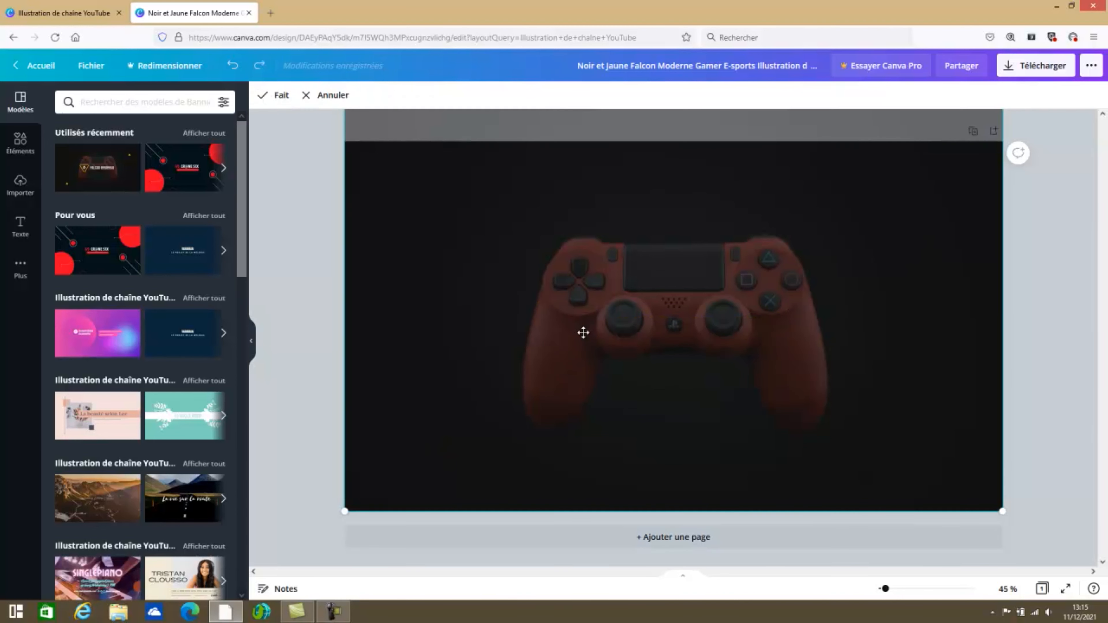
left_click(1019, 153)
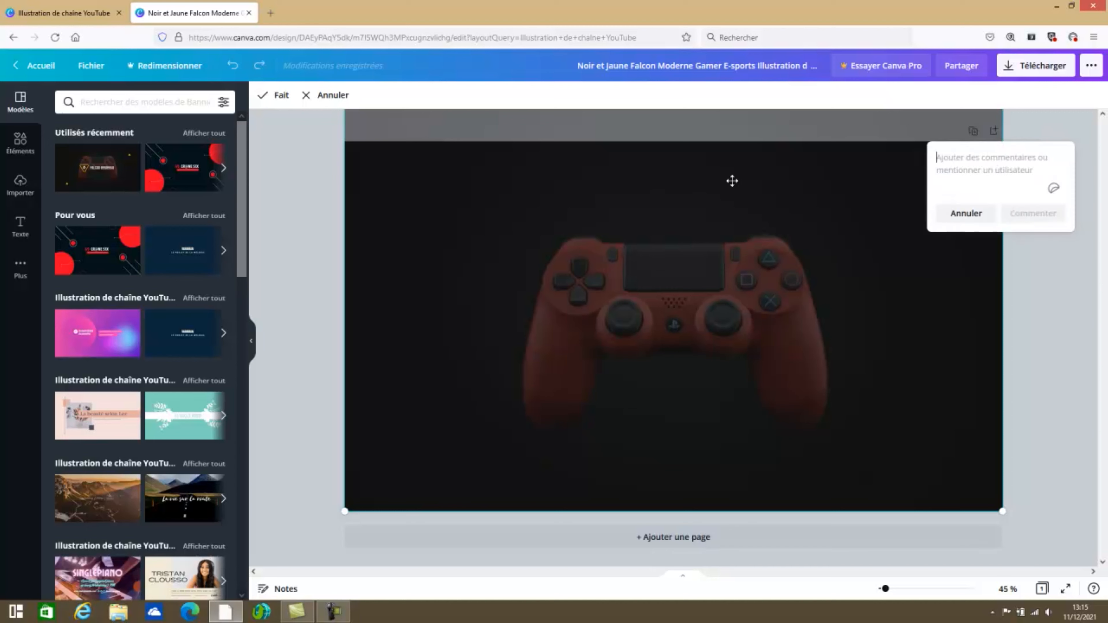
left_click(327, 95)
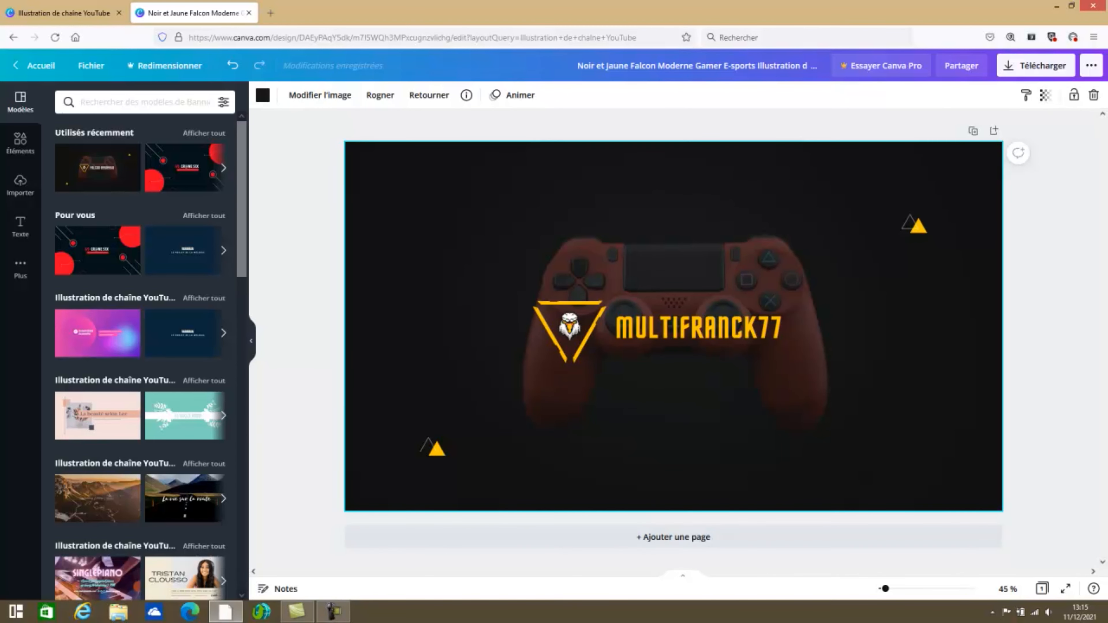
Remove the falcon head from inside the yellow triangle logo
left_click(33, 140)
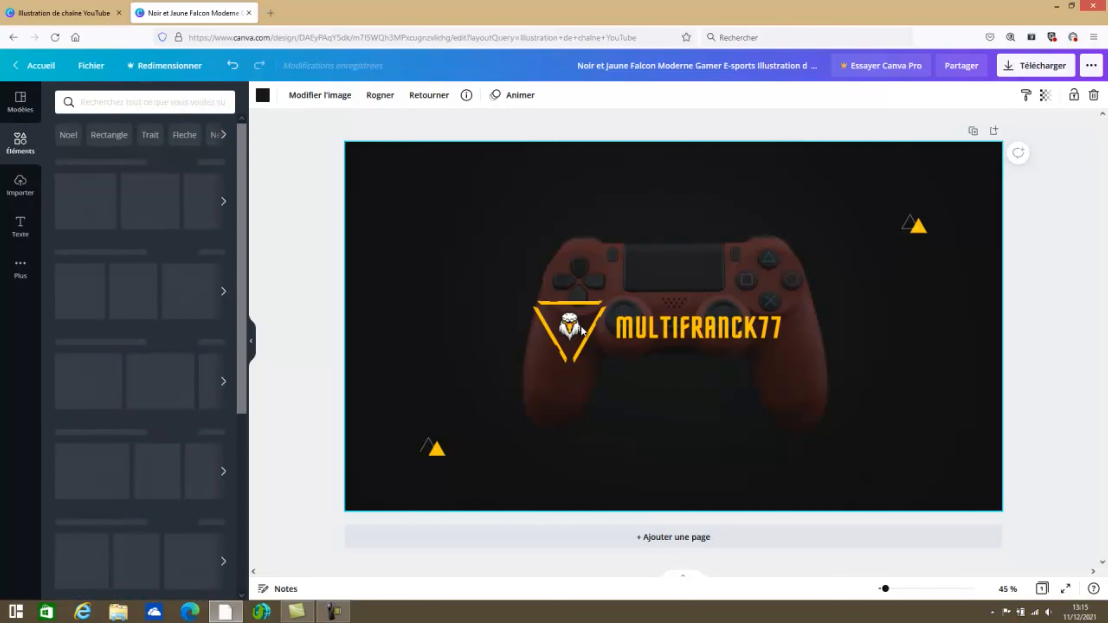
left_click(582, 333)
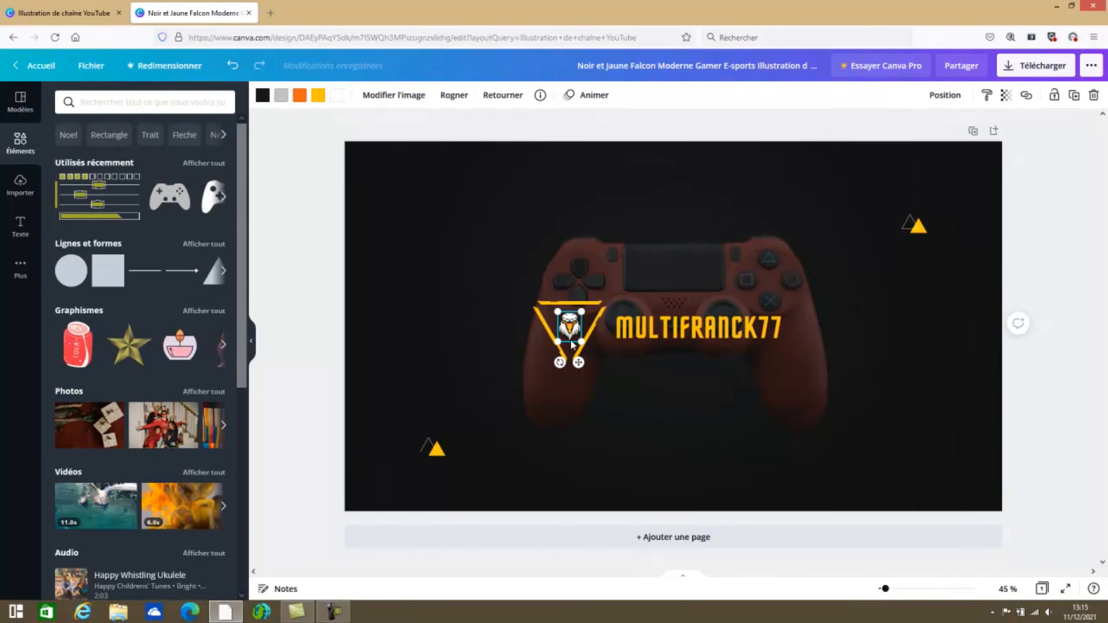
scroll(208, 298, "down", 3)
scroll(161, 249, "up", 3)
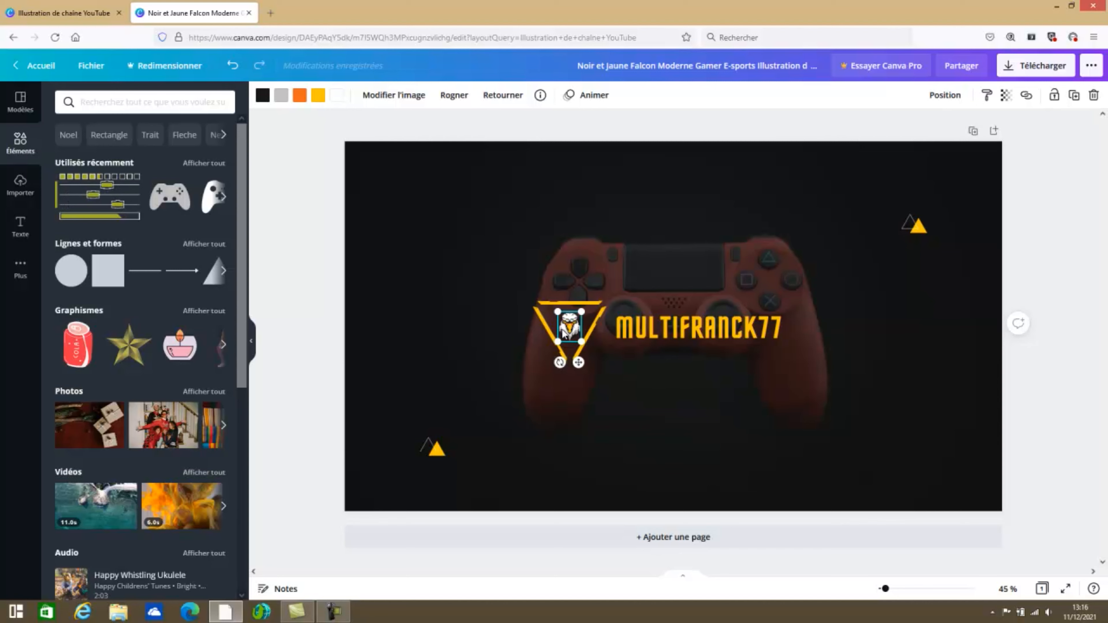
scroll(256, 255, "down", 1)
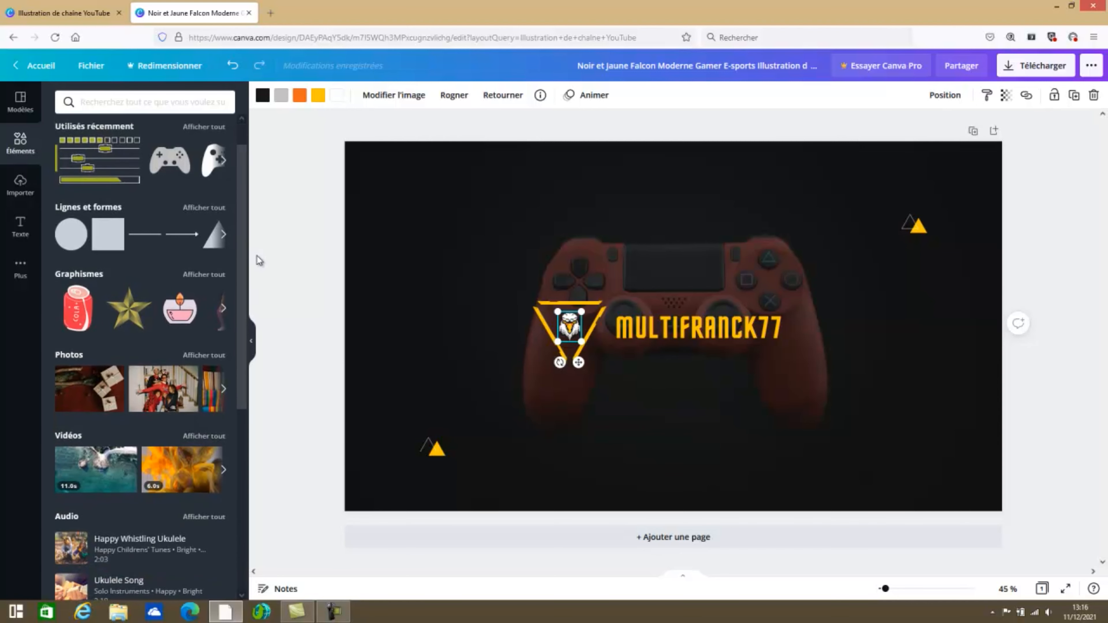
left_click_drag(257, 242, 257, 239)
left_click_drag(571, 323, 606, 115)
left_click(569, 339)
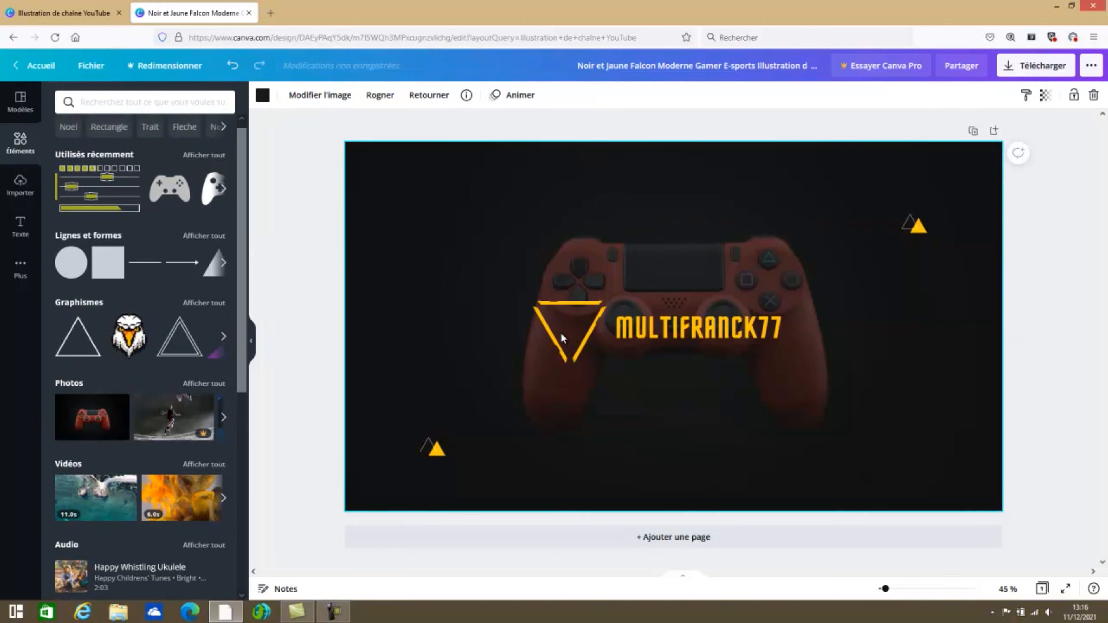
Shift the three yellow bars of the triangle logo slightly down and away from the title
left_click(560, 348)
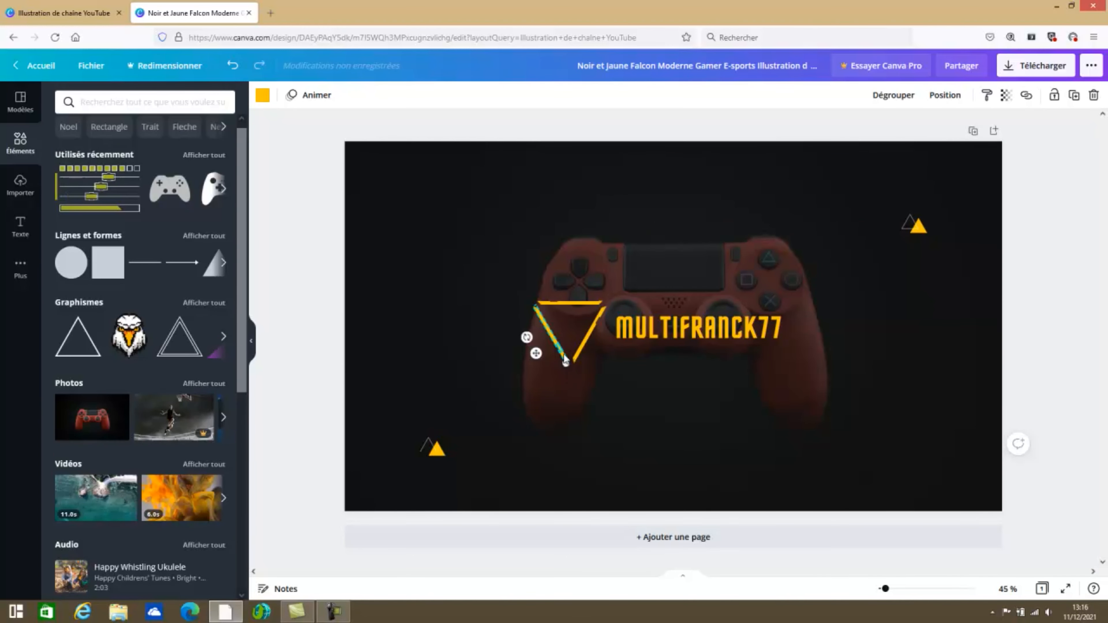
left_click_drag(565, 360, 551, 366)
left_click(577, 355)
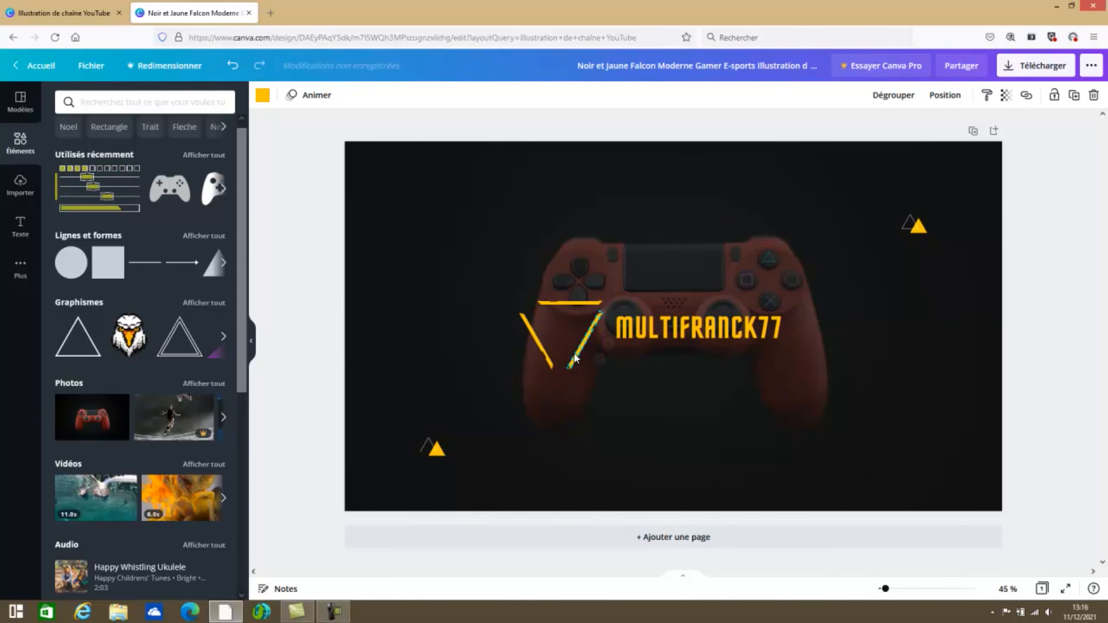
left_click(559, 311)
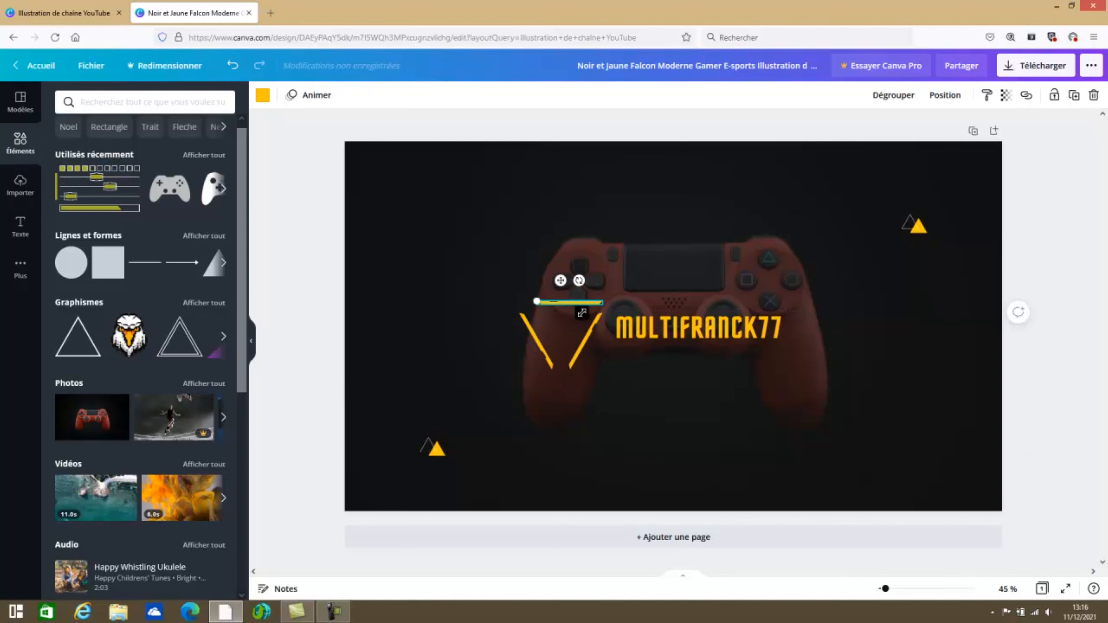
left_click(584, 304)
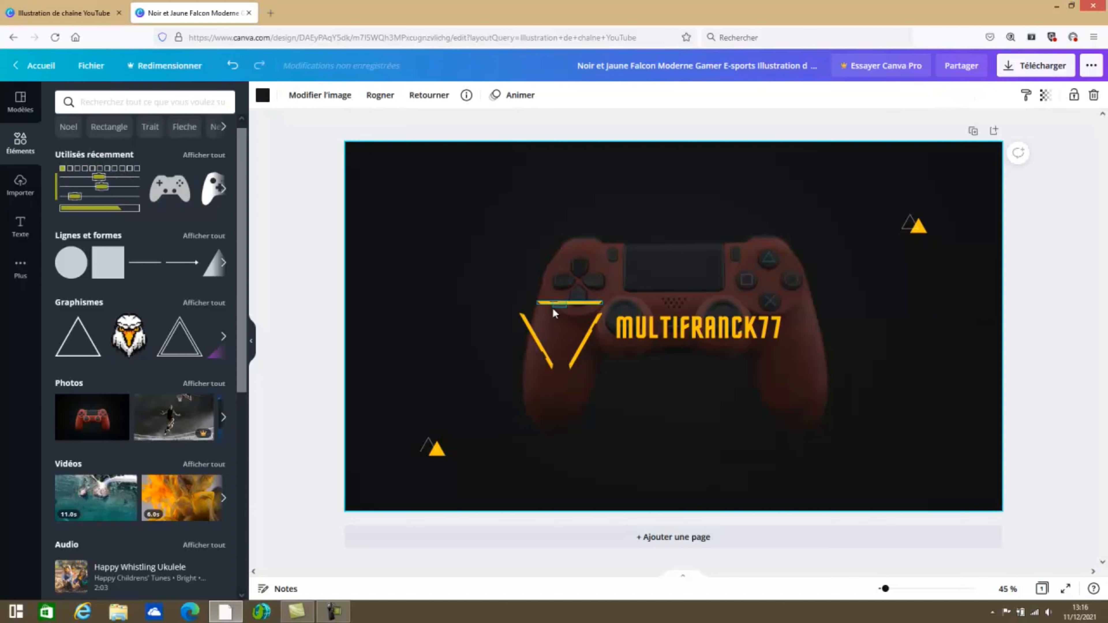
left_click(560, 304)
left_click_drag(573, 301, 564, 304)
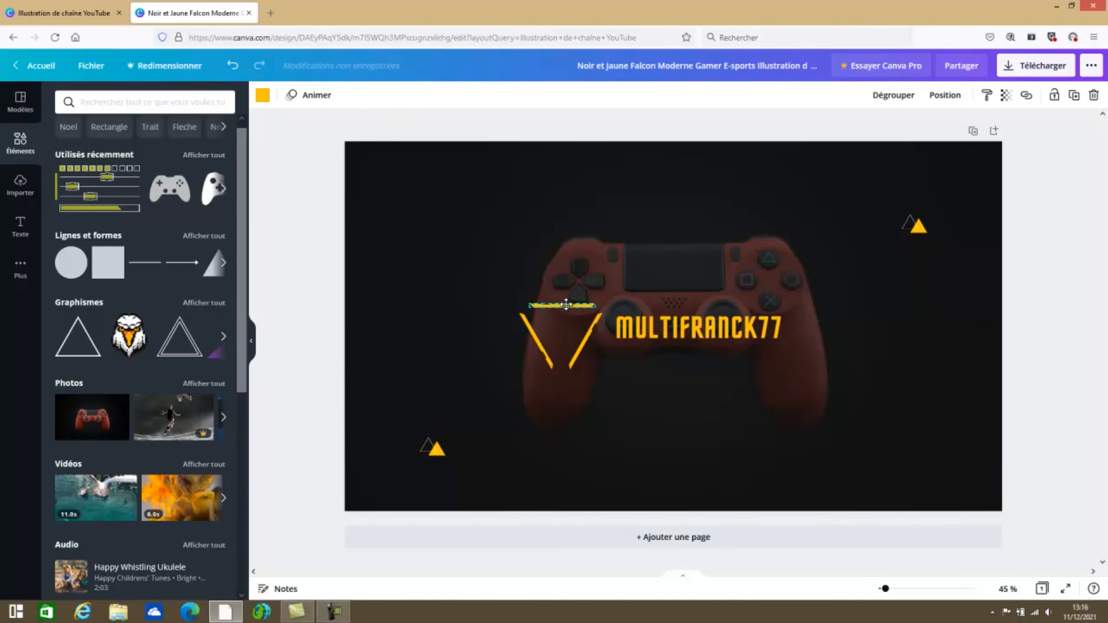
left_click(611, 268)
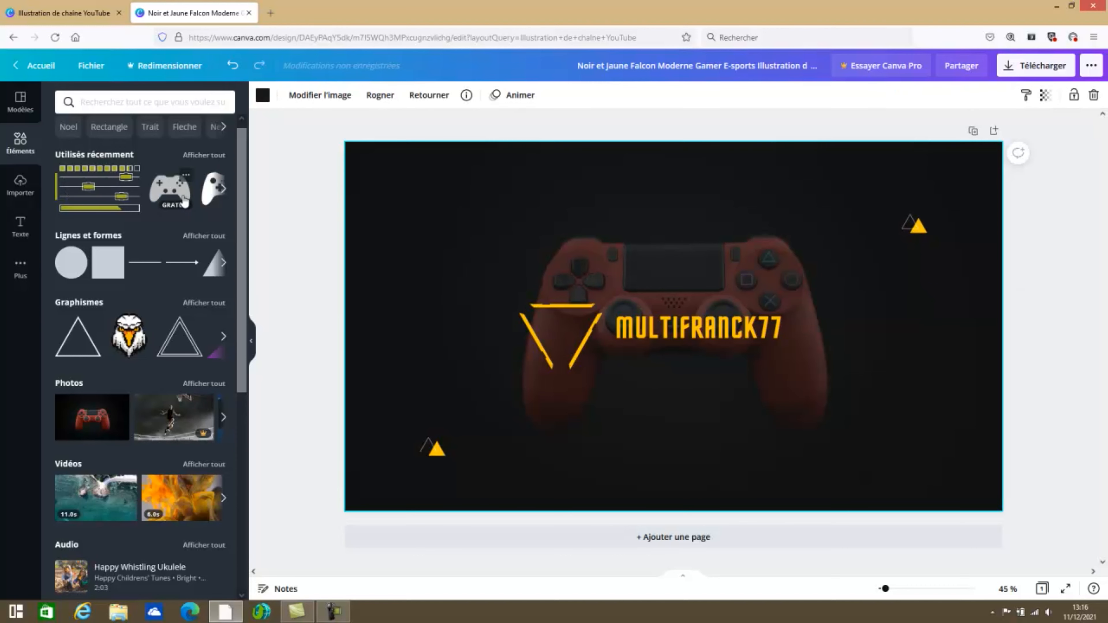
Insert the free game controller graphic from the recently used elements into the banner
left_click(182, 198)
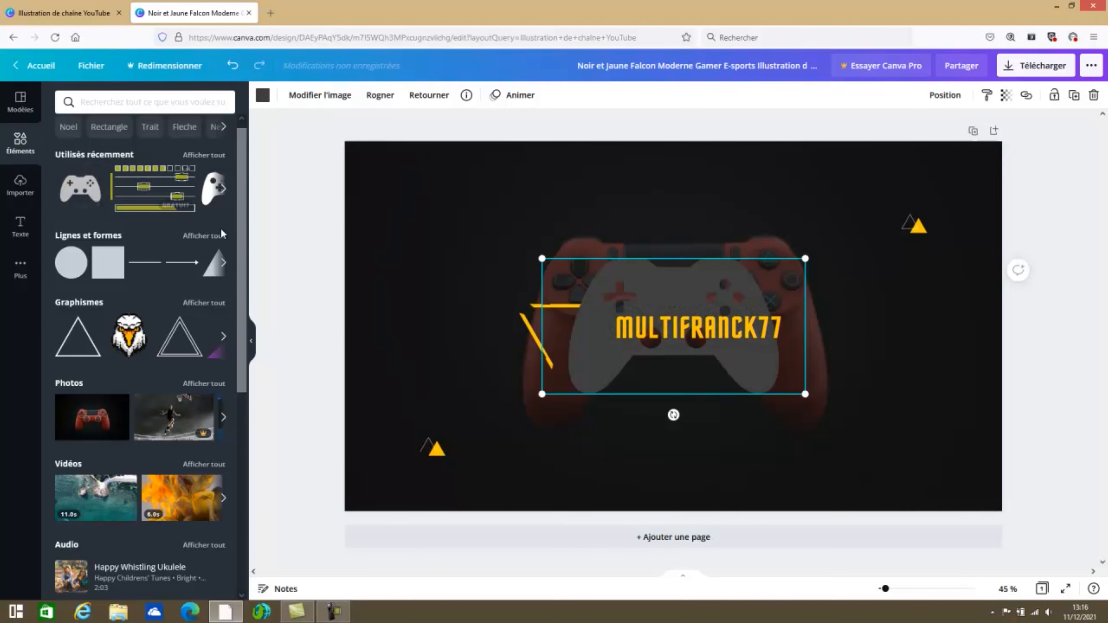
double_click(710, 289)
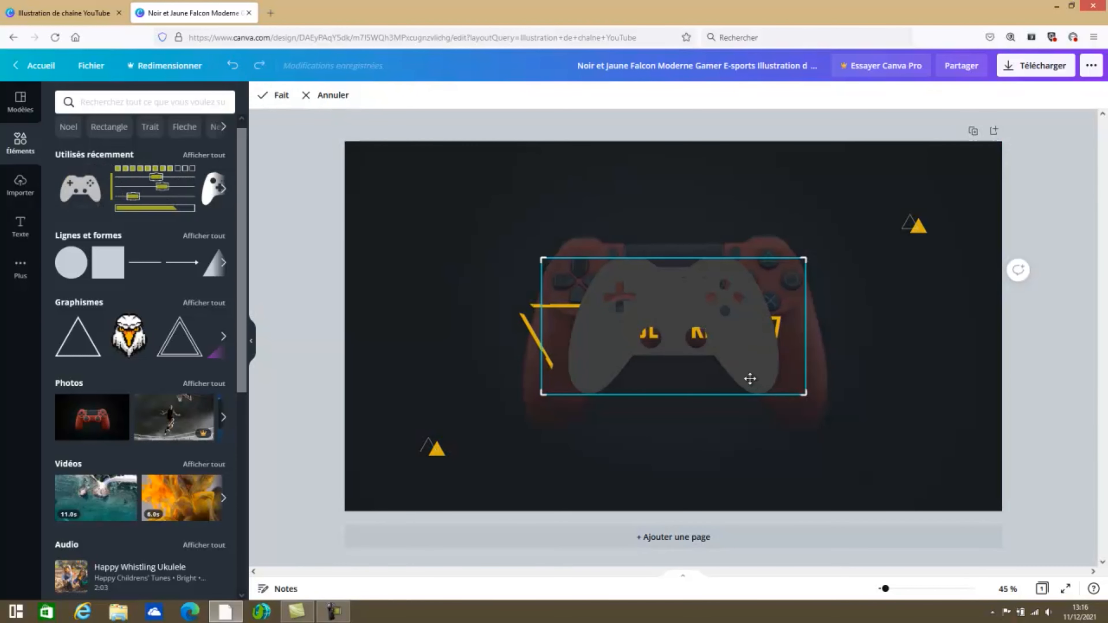
left_click_drag(749, 379, 692, 352)
double_click(638, 294)
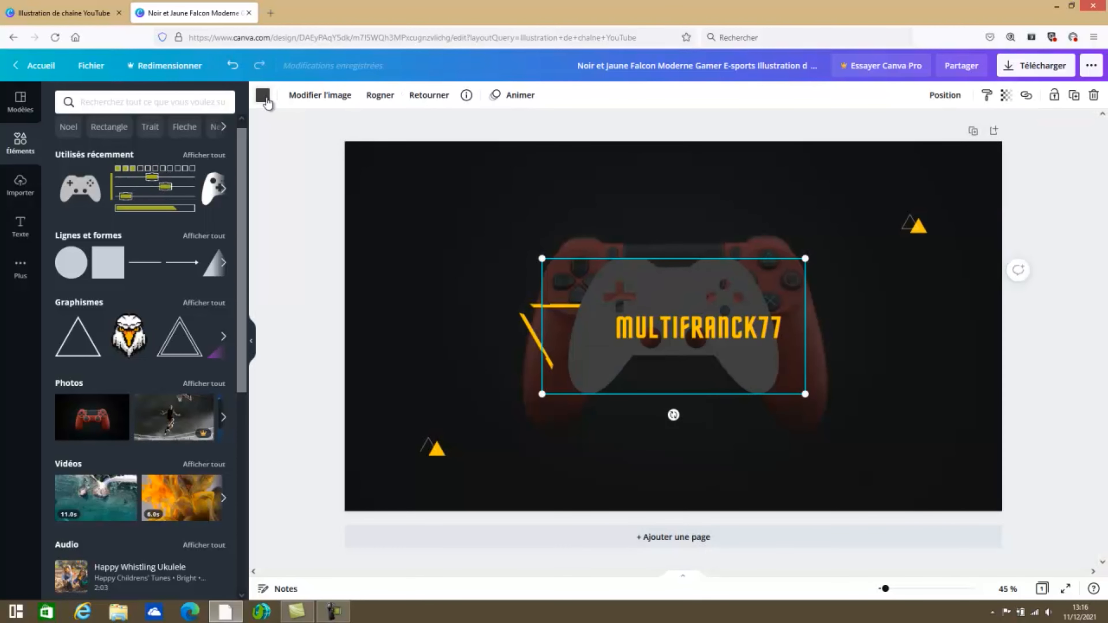
Recolour the inserted controller graphic yellow and shrink it to fit inside the triangle logo
left_click(264, 99)
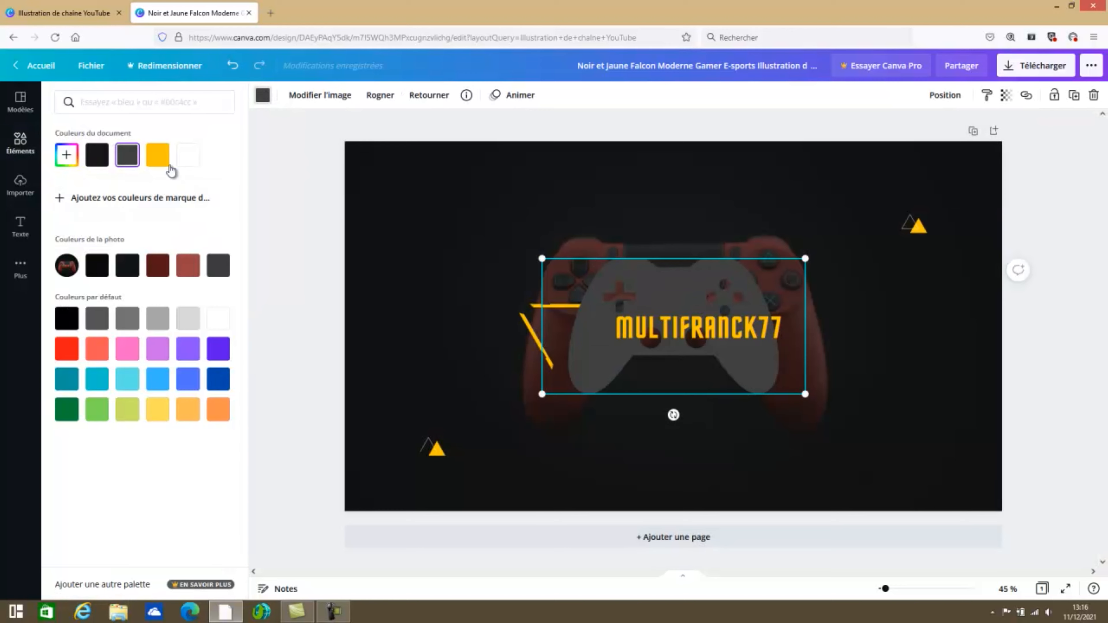
left_click(158, 156)
left_click_drag(802, 390, 568, 321)
Nudge the MULTIFRANCK77 title slightly upward to line up with the controller logo
left_click_drag(679, 339, 678, 334)
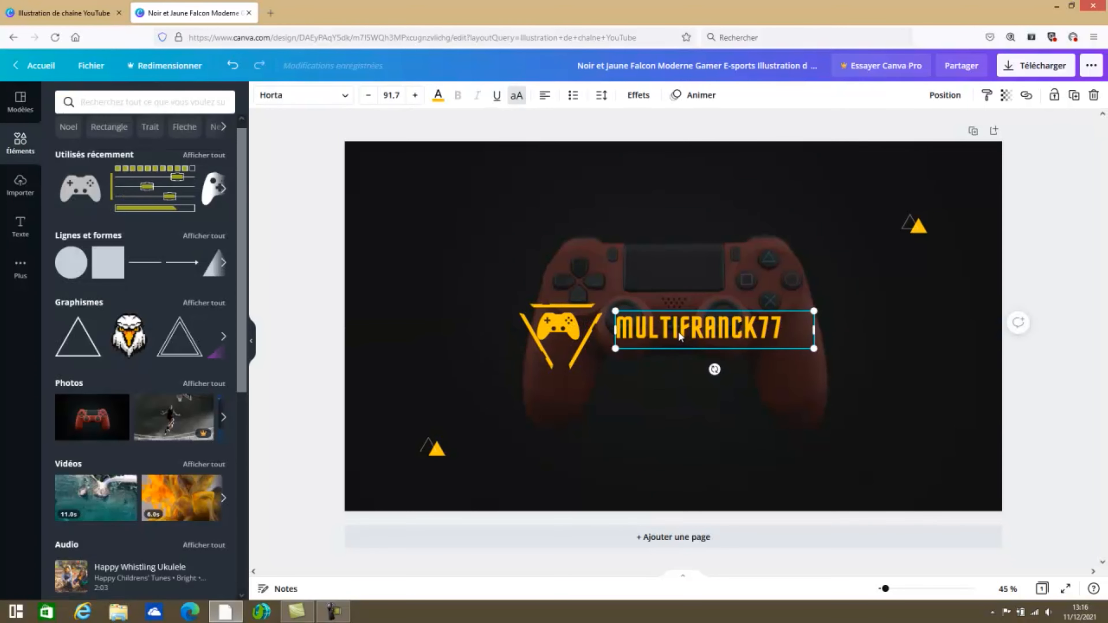
left_click(694, 412)
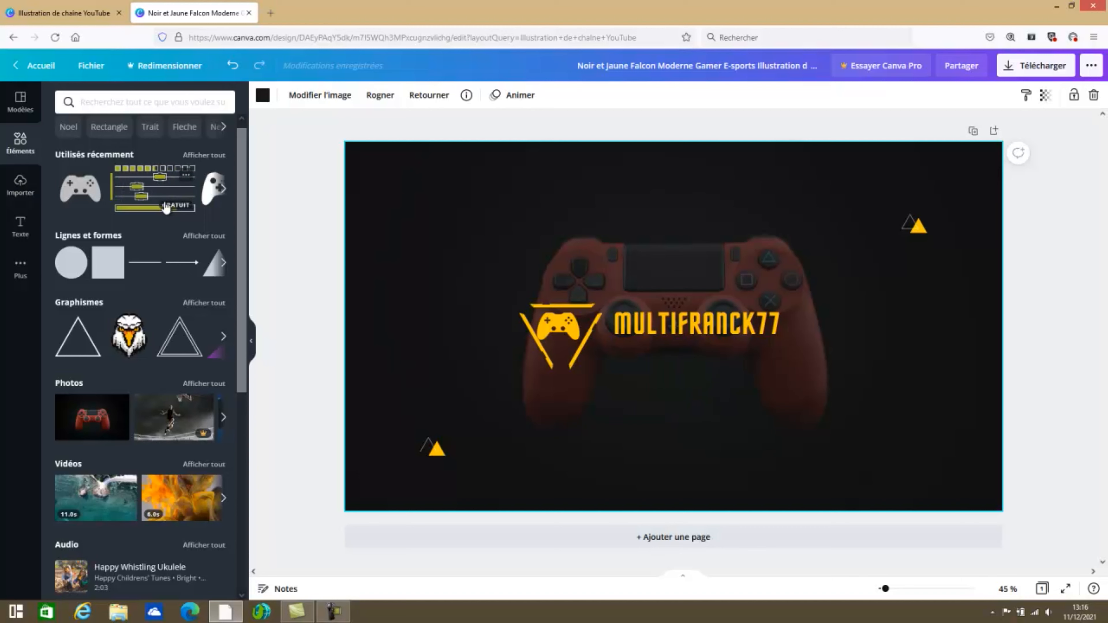
Add the uploaded avatar with the crown, shrink it and place it just after the end of the MULTIFRANCK77 title
left_click(36, 194)
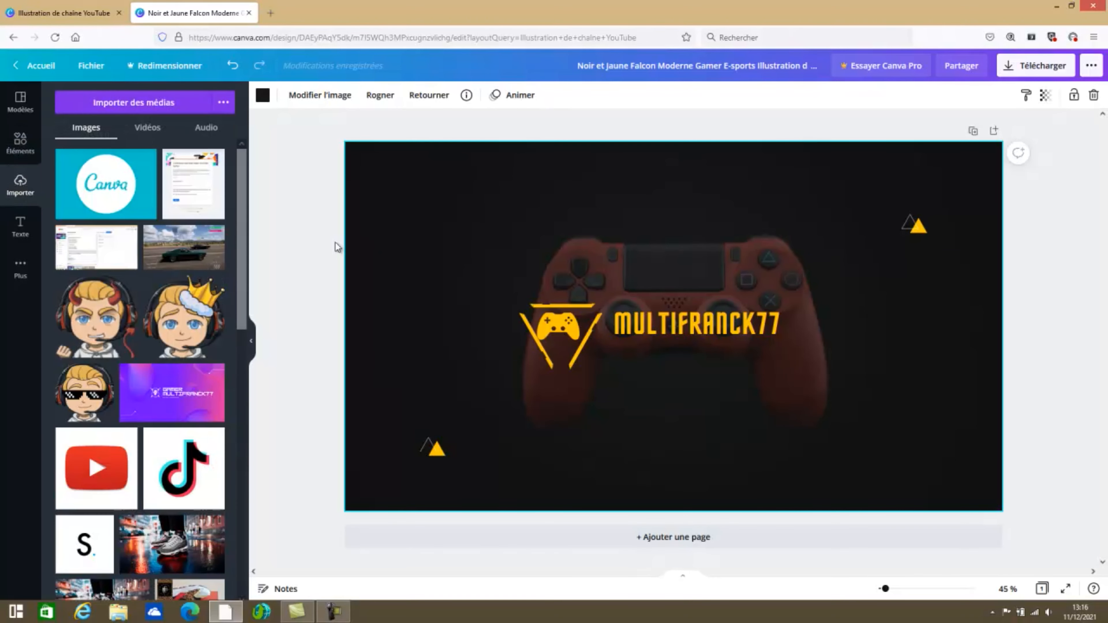
left_click(184, 331)
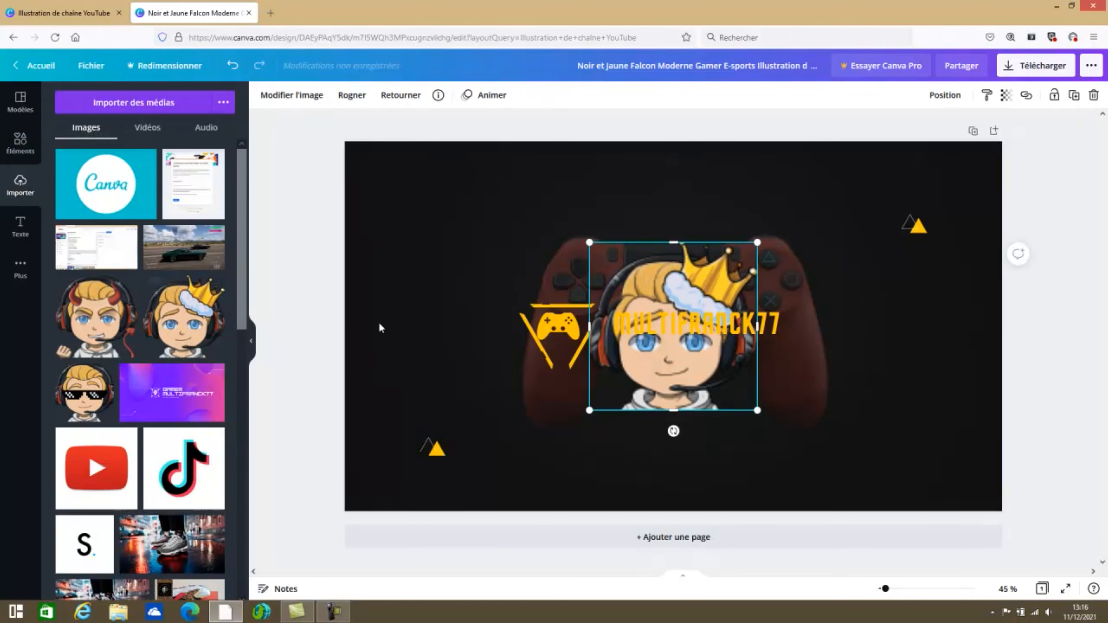
left_click_drag(756, 411, 656, 305)
left_click_drag(620, 272, 830, 325)
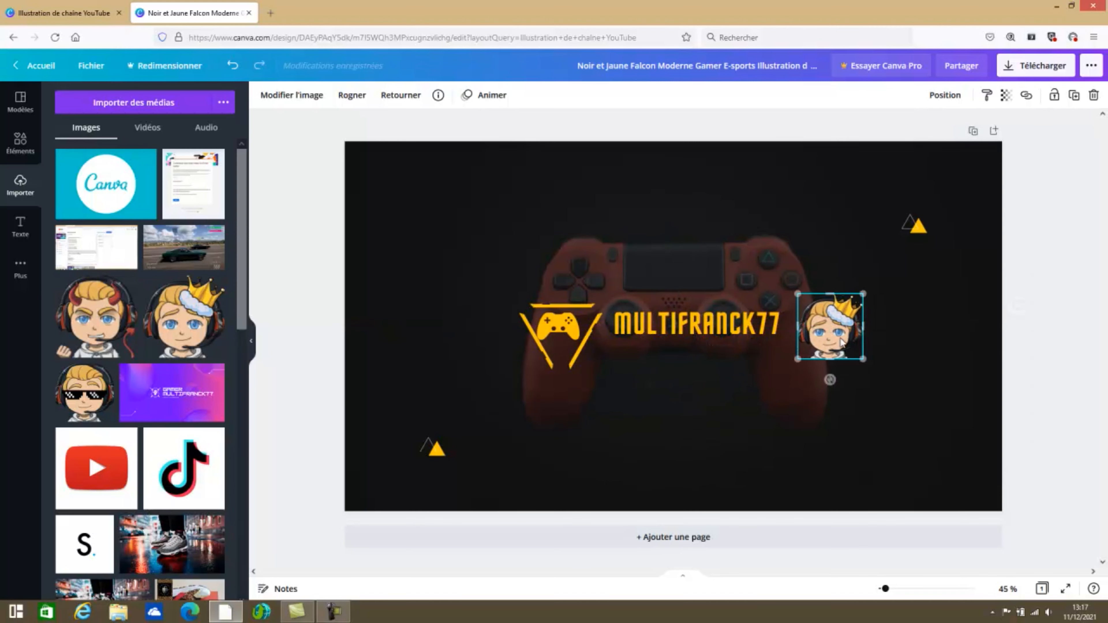
left_click(877, 386)
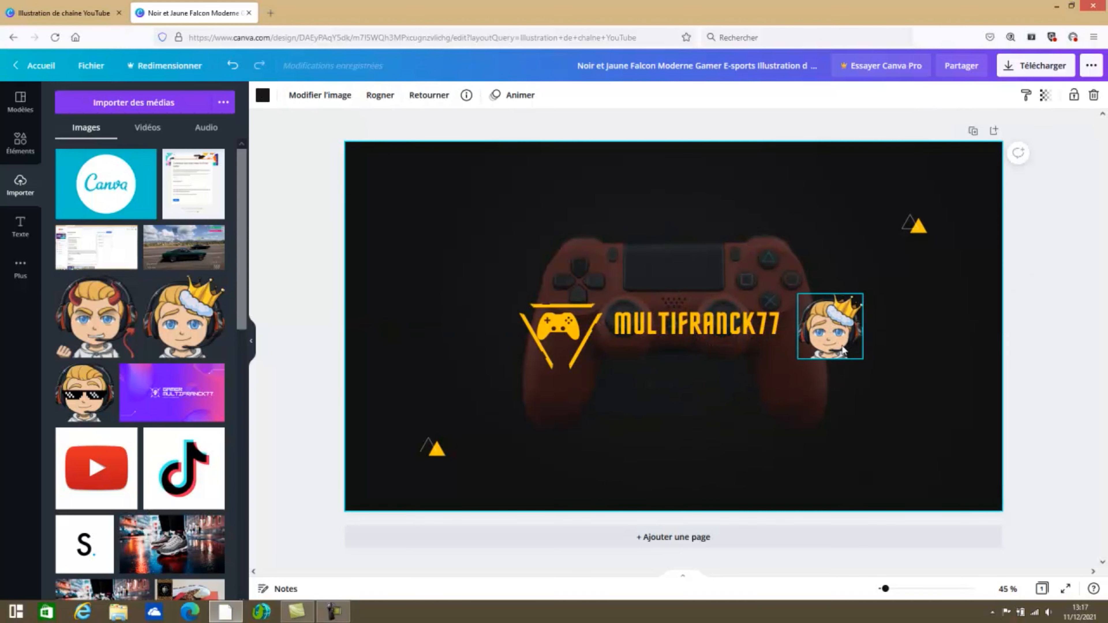
left_click(844, 360)
left_click(905, 468)
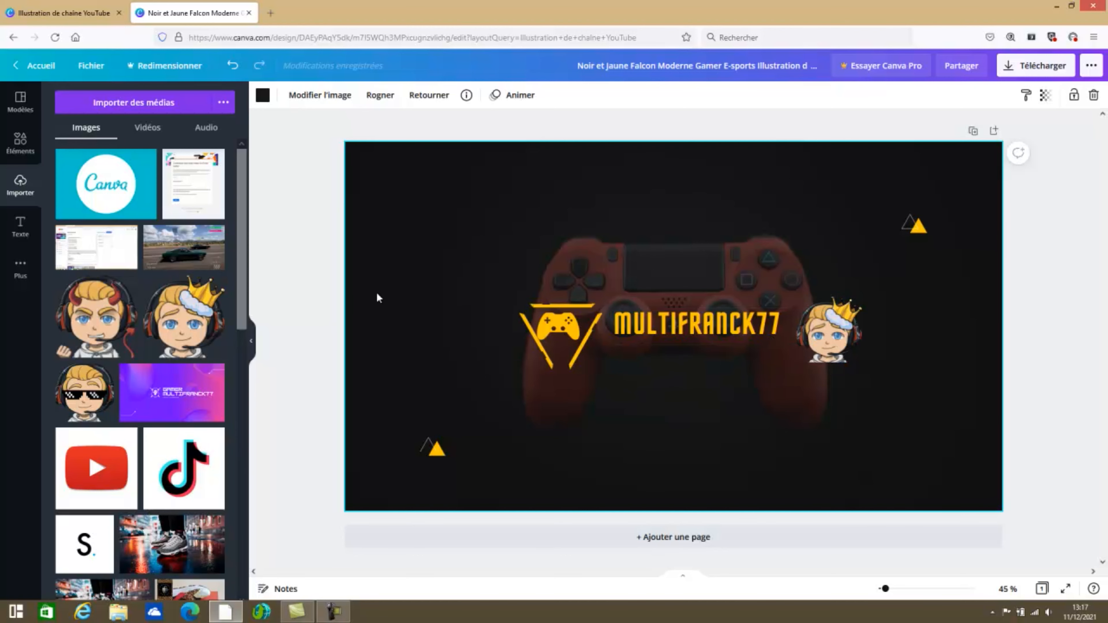
Look through the element library's recent searches and its categories, from shapes and photos to audio, charts and frames
left_click(22, 156)
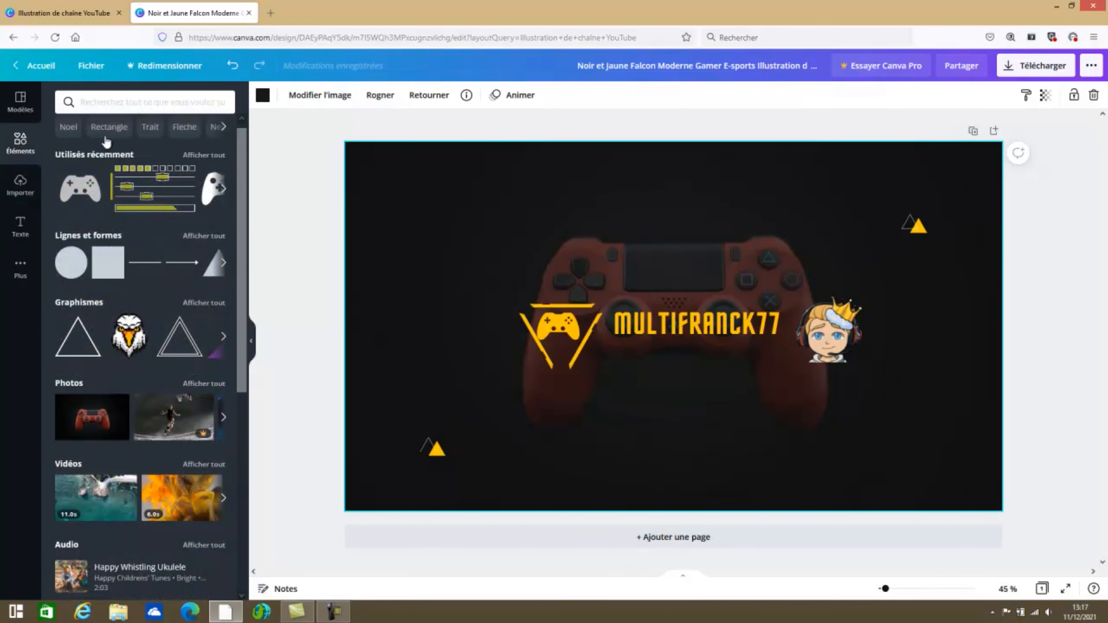
left_click(96, 103)
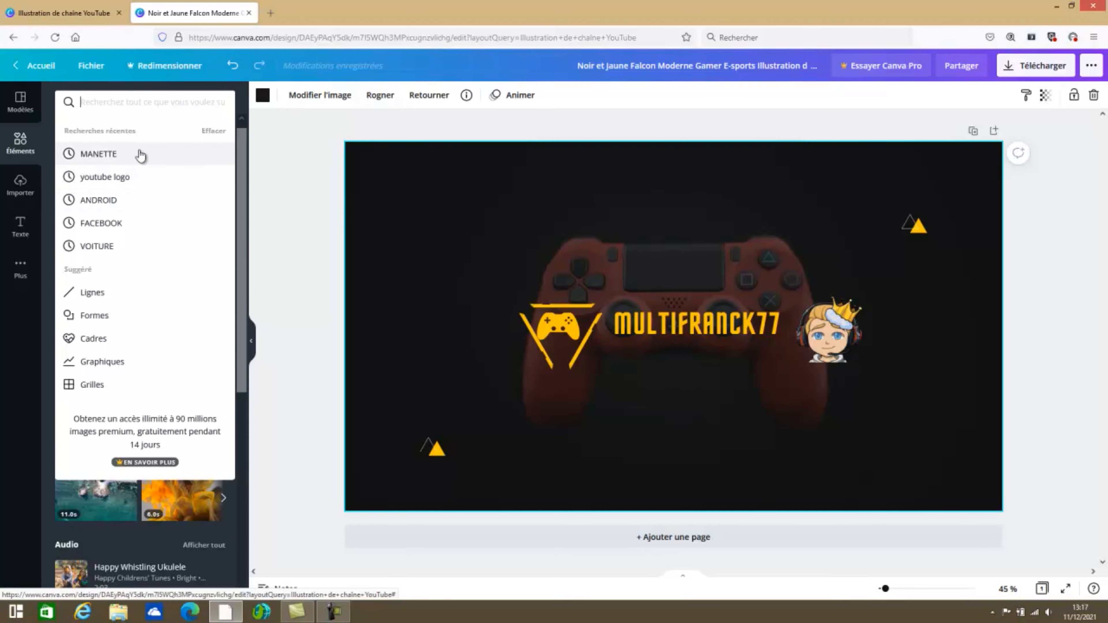
left_click(290, 216)
scroll(175, 296, "down", 5)
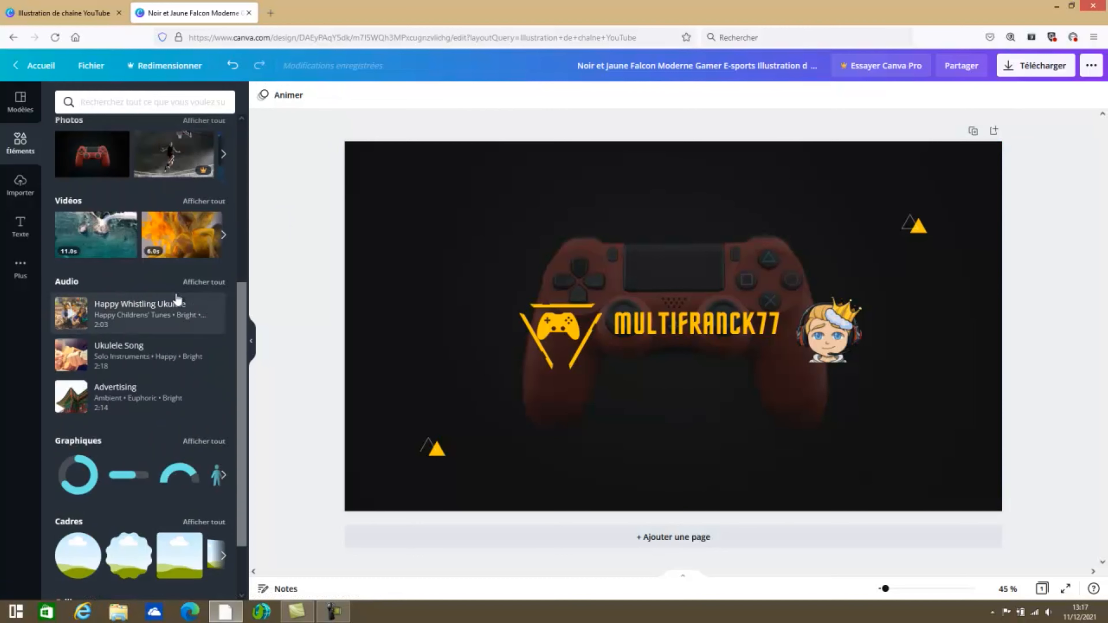
scroll(176, 297, "down", 2)
scroll(179, 297, "up", 7)
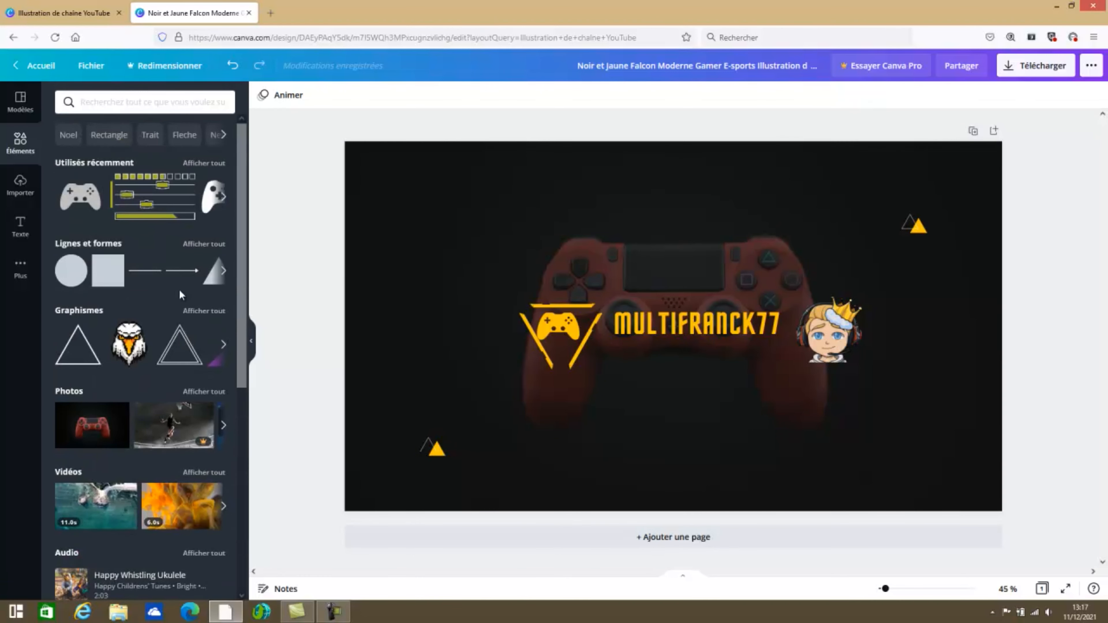
Search the element library for YOUTUBE and add the red play-button logo to the banner
left_click(154, 103)
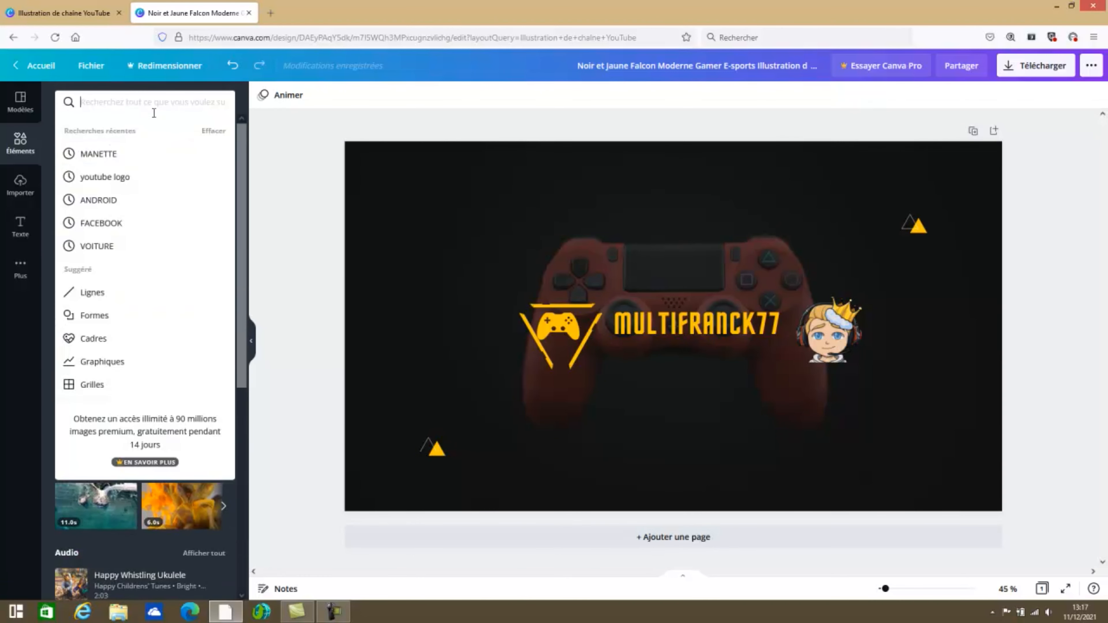
type("YOUTUBE")
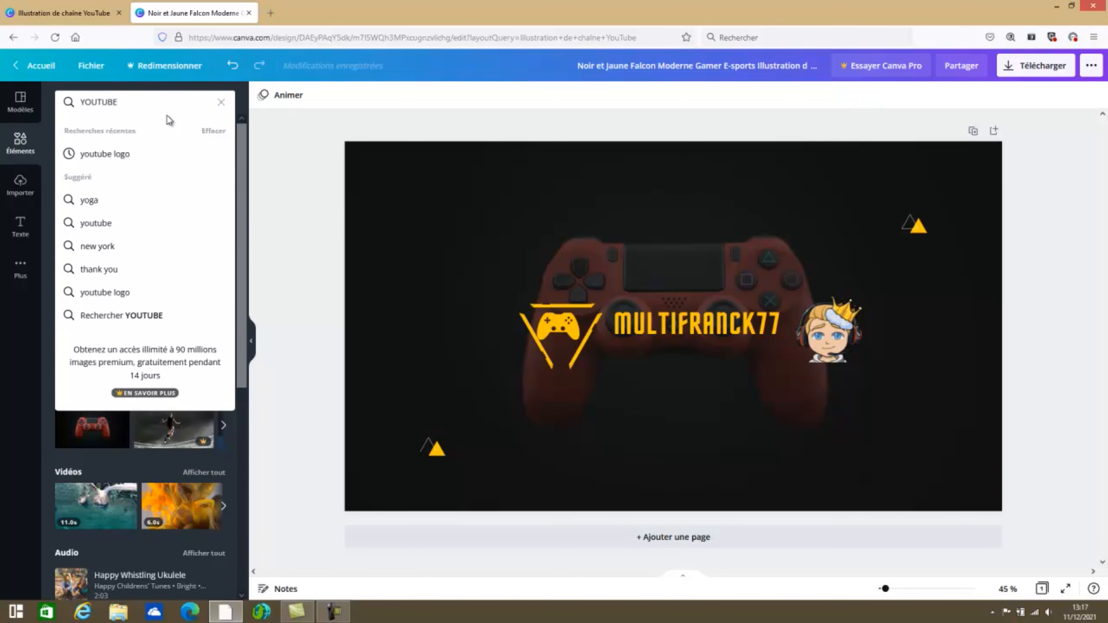
key("Return")
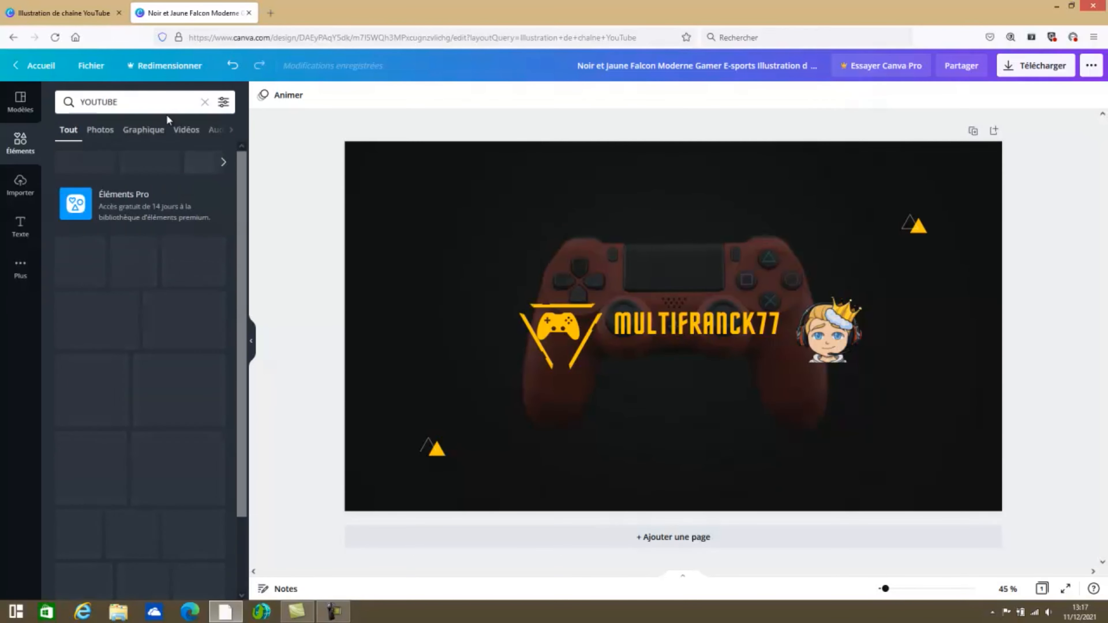
left_click_drag(221, 238, 441, 228)
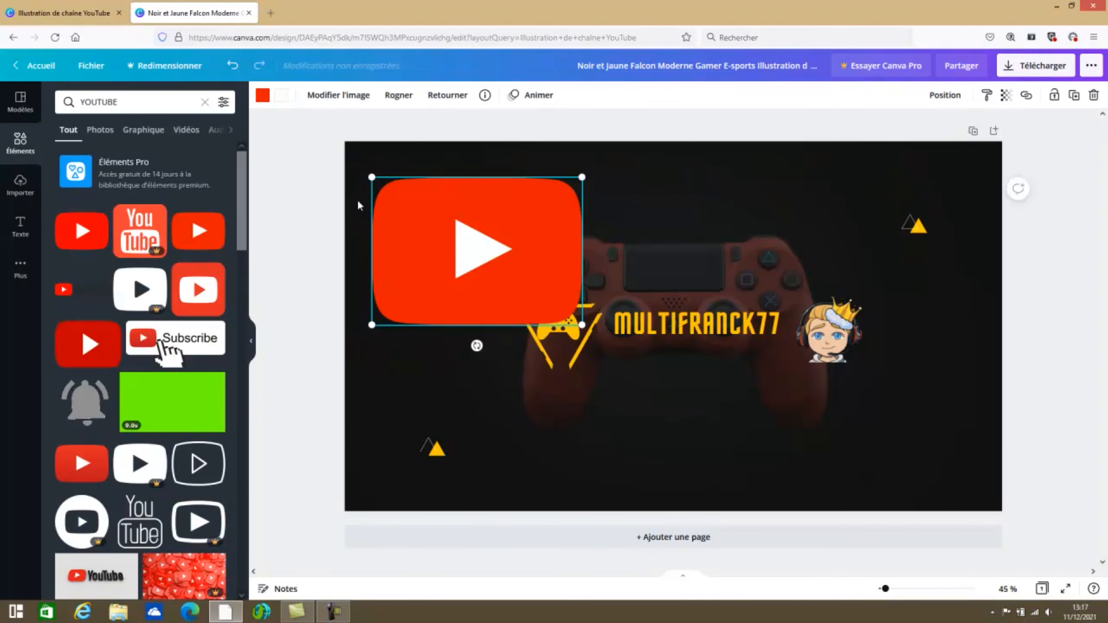
Recolour the YouTube logo yellow, shrink it and place it under the start of the MULTIFRANCK77 title
left_click(263, 95)
left_click(157, 155)
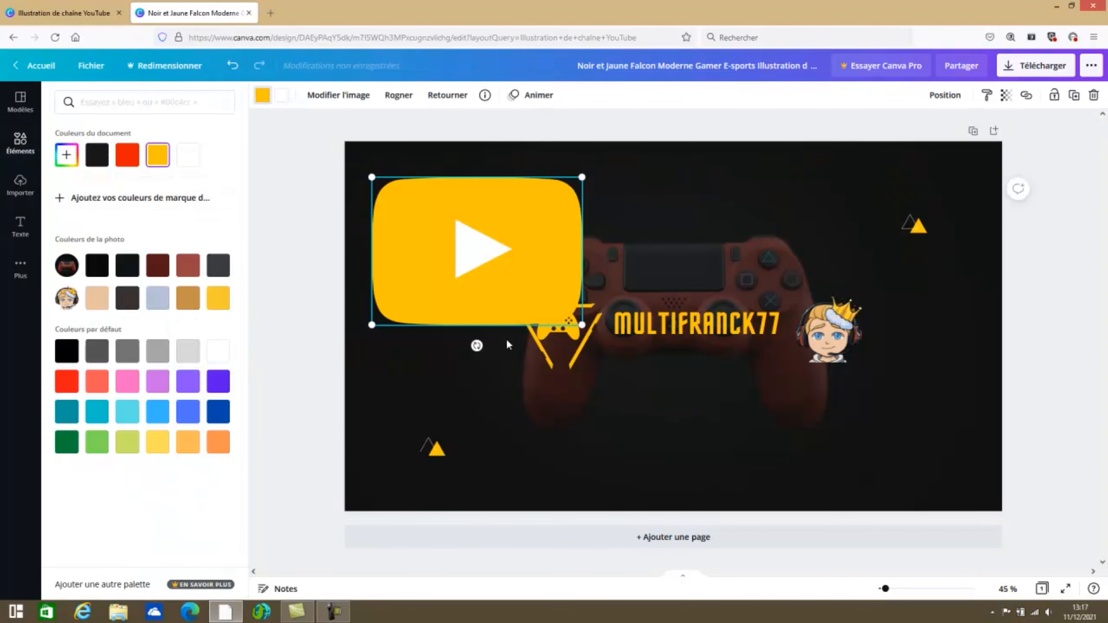
left_click_drag(562, 313, 637, 364)
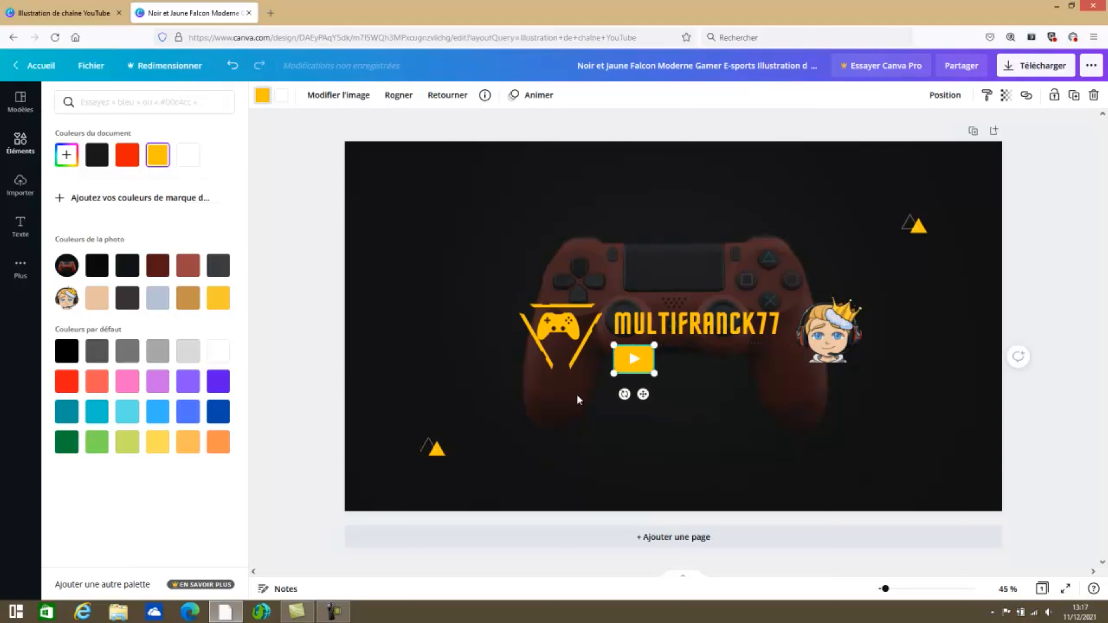
Look through the YouTube channel art templates and the recent template searches
left_click(20, 146)
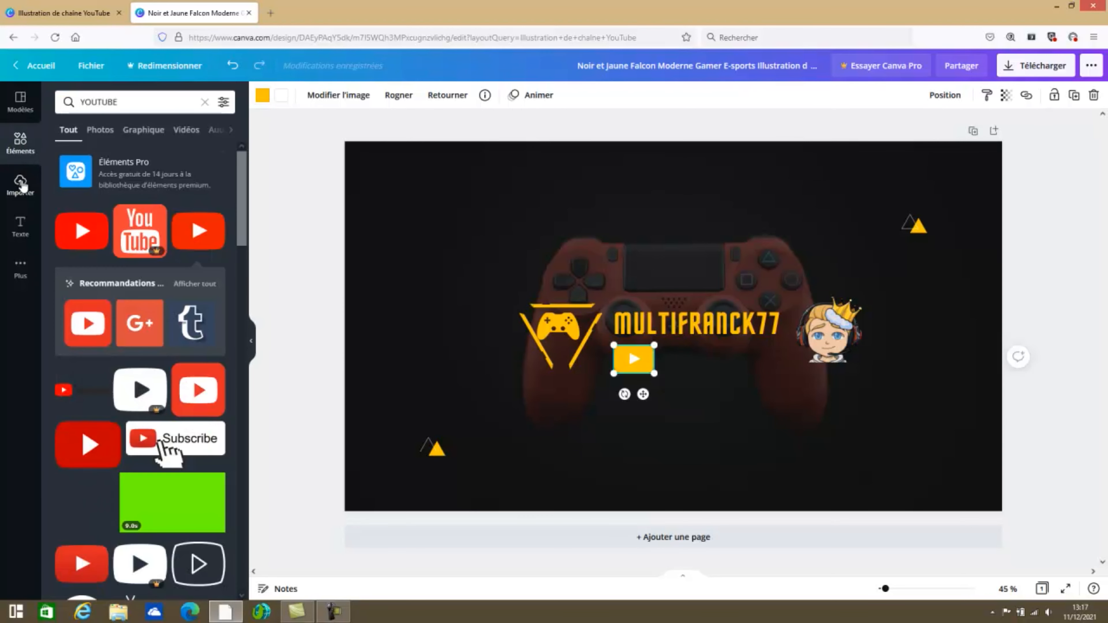
left_click(20, 184)
left_click(29, 111)
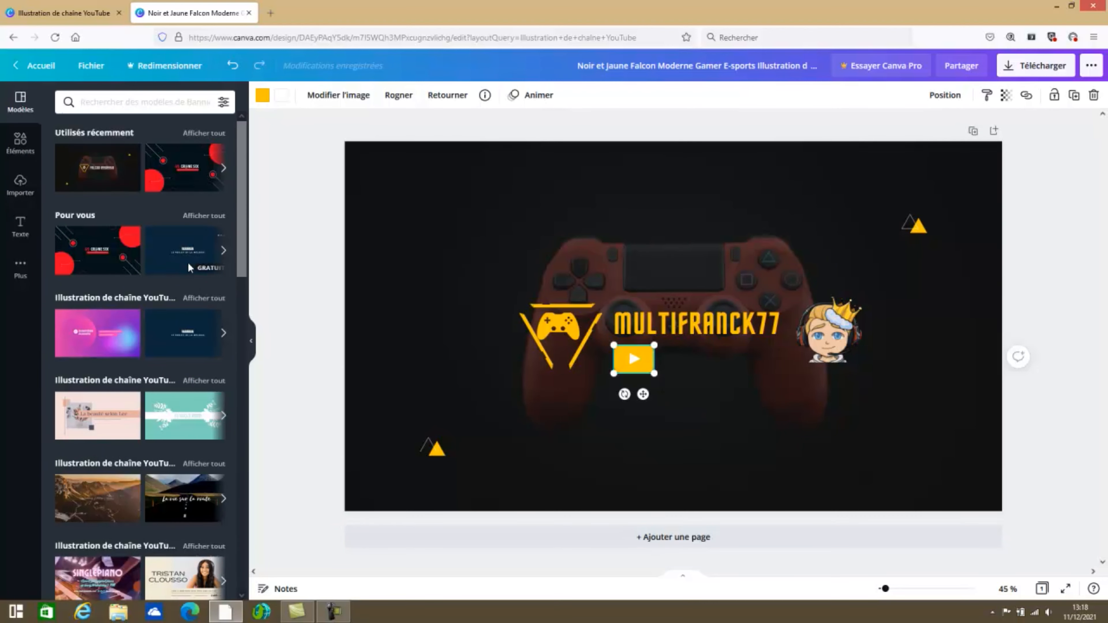
scroll(170, 367, "down", 10)
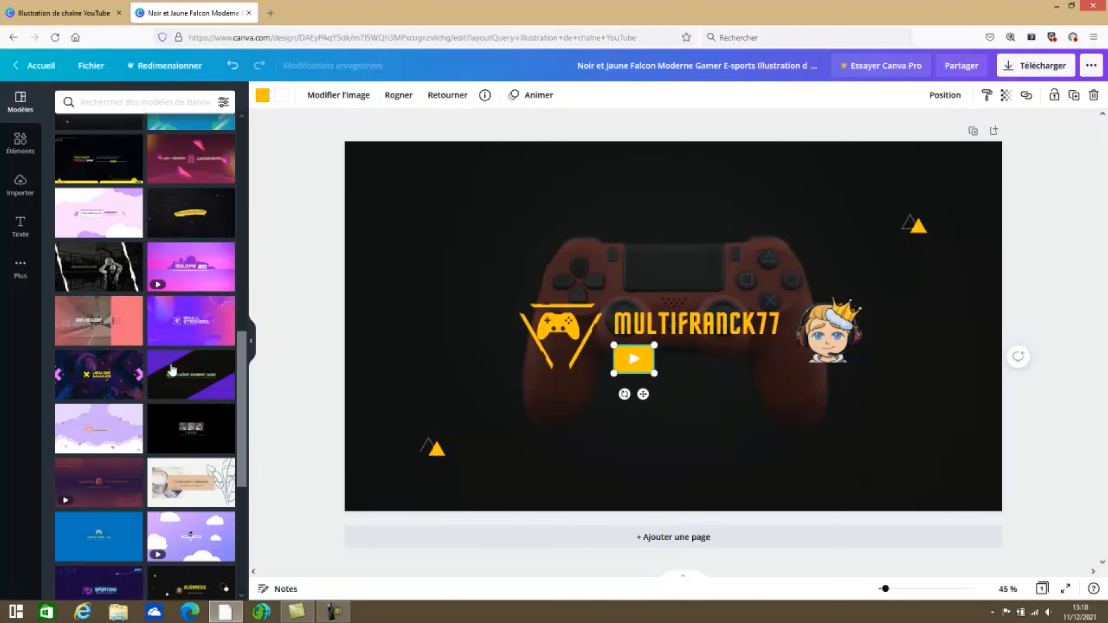
scroll(172, 369, "up", 10)
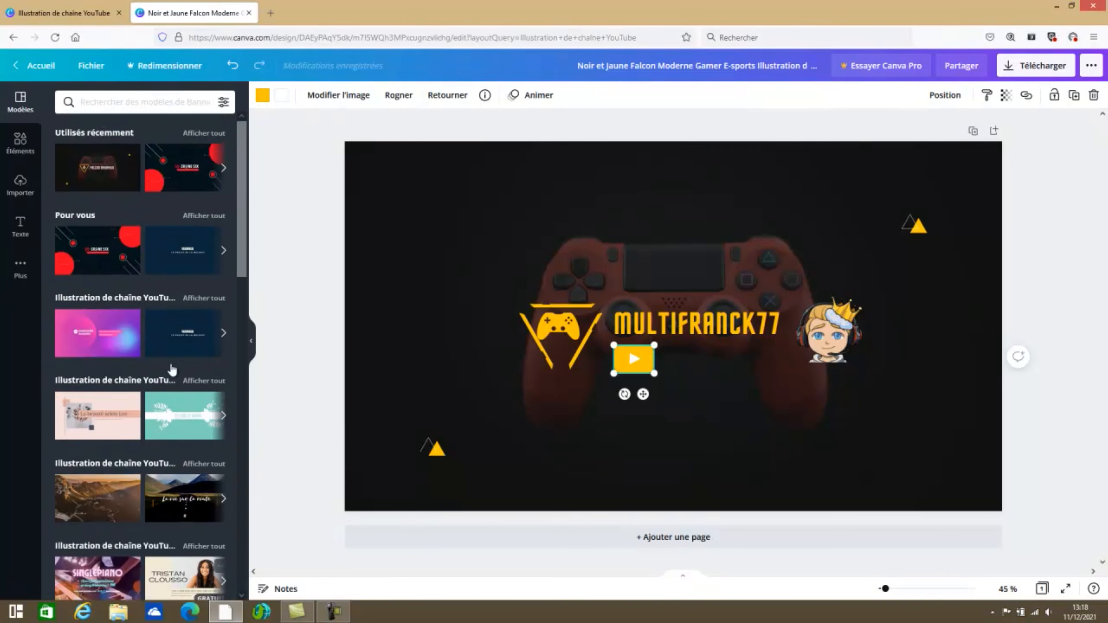
left_click(139, 106)
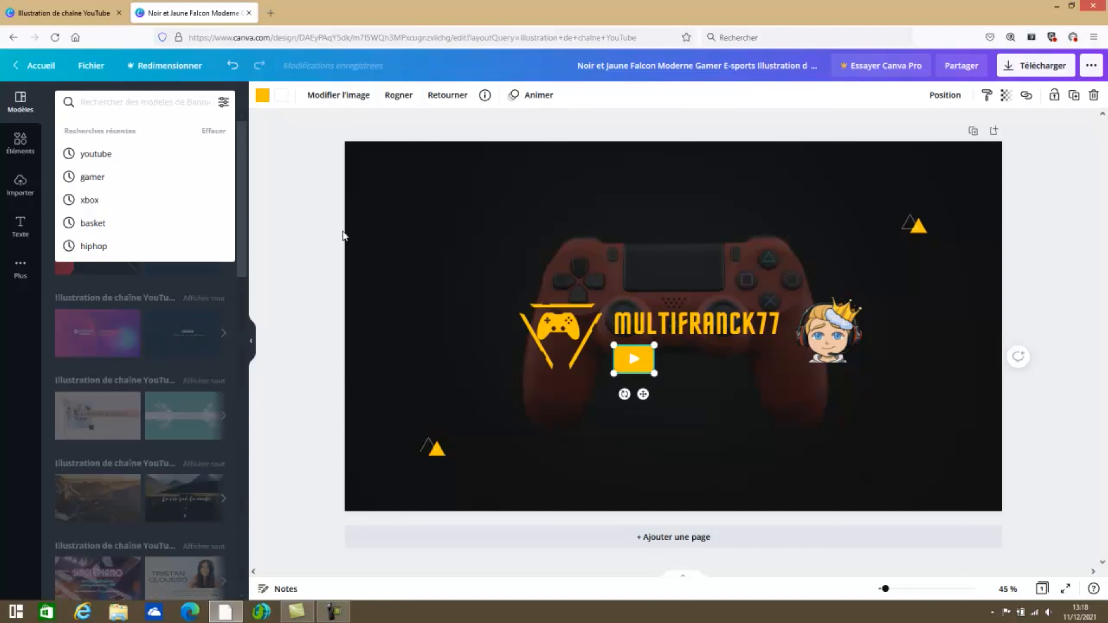
left_click(332, 231)
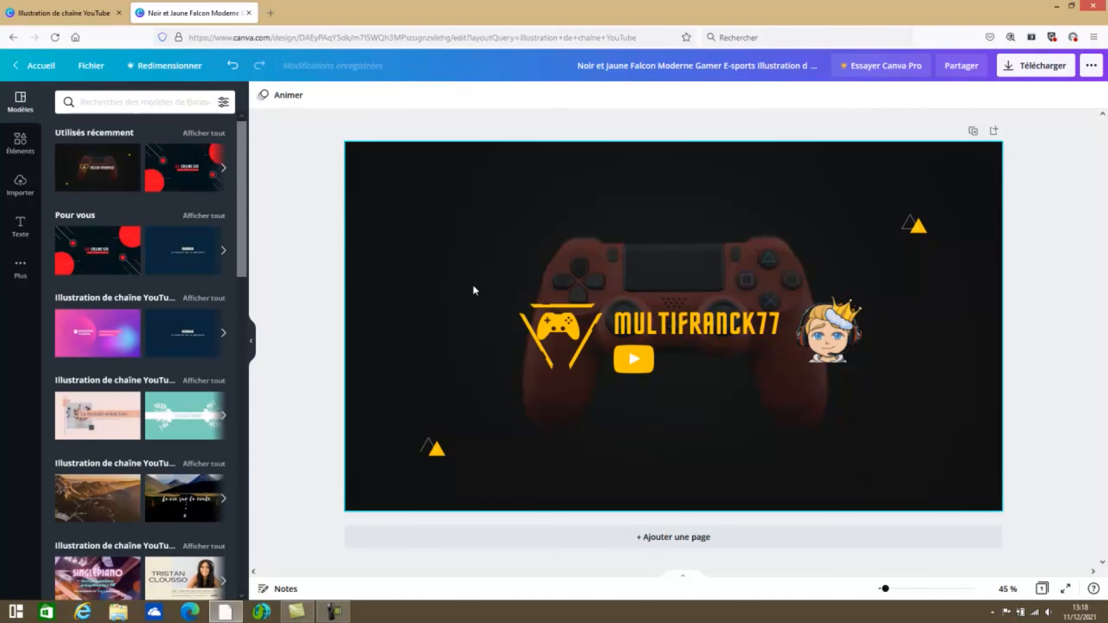
Look through the YouTube results in the element library, including logos, subscribe buttons, photos and videos
left_click(30, 152)
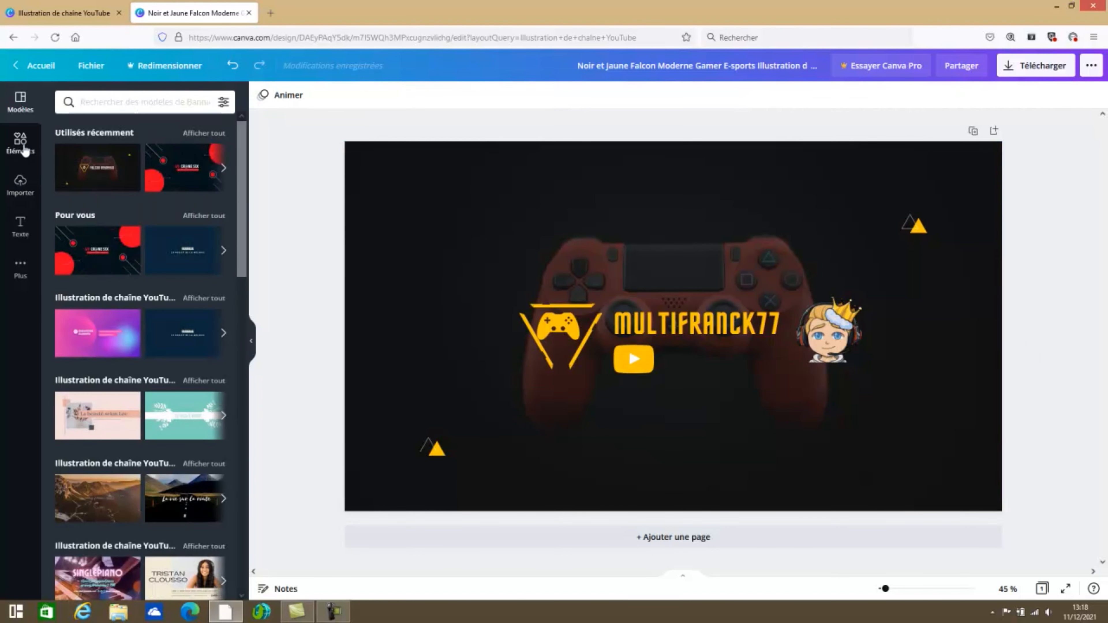
scroll(223, 358, "down", 10)
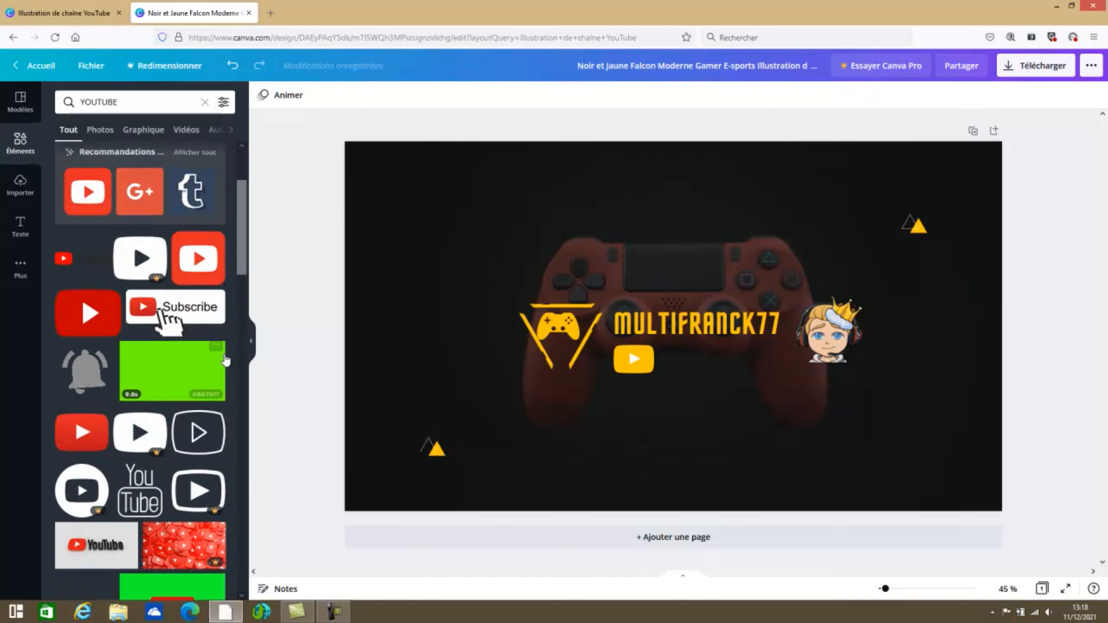
scroll(225, 361, "up", 6)
scroll(168, 154, "down", 6)
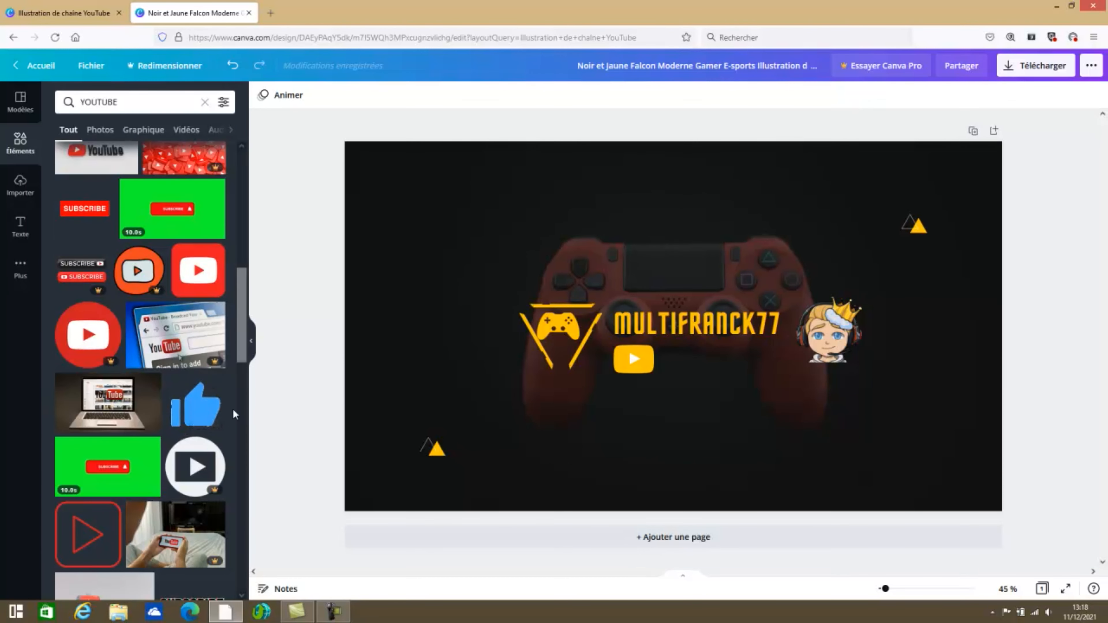
scroll(247, 413, "down", 8)
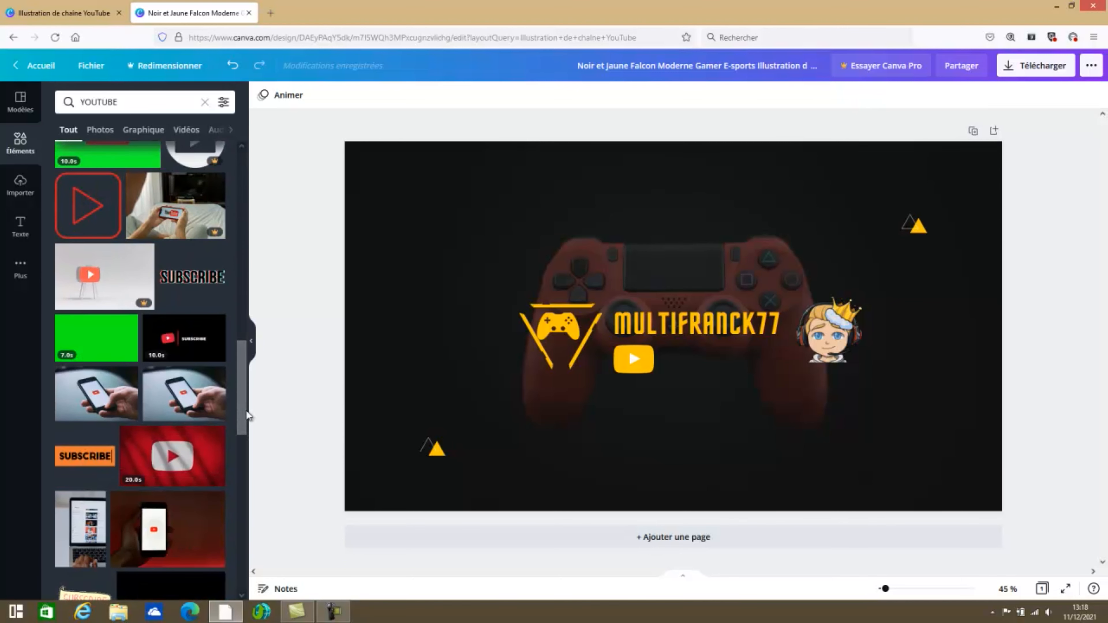
scroll(247, 411, "down", 8)
scroll(247, 411, "up", 8)
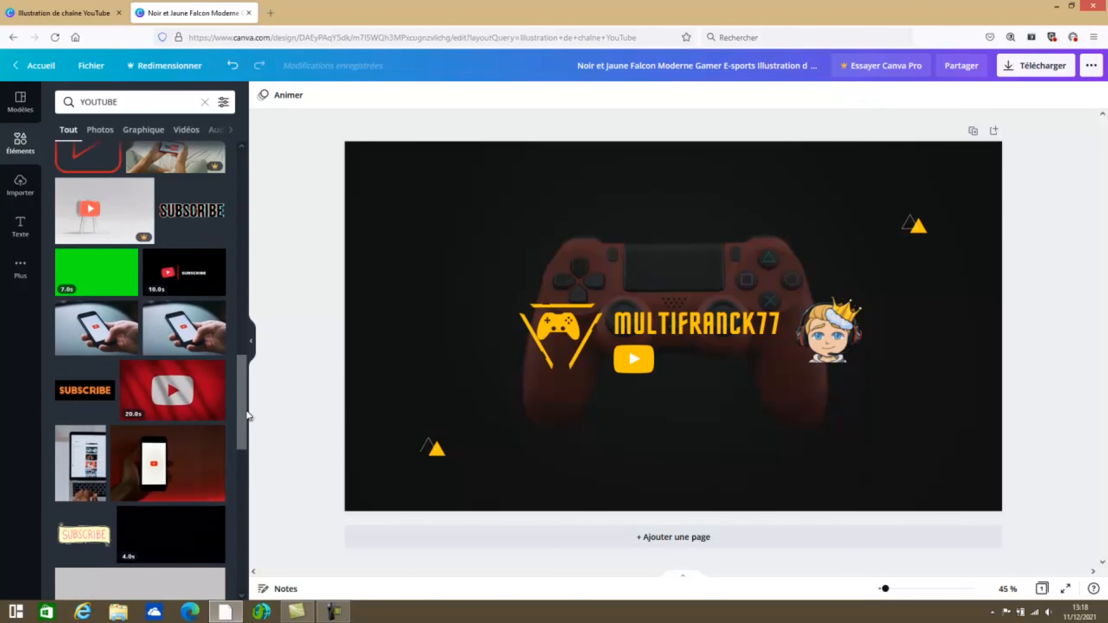
scroll(247, 410, "up", 5)
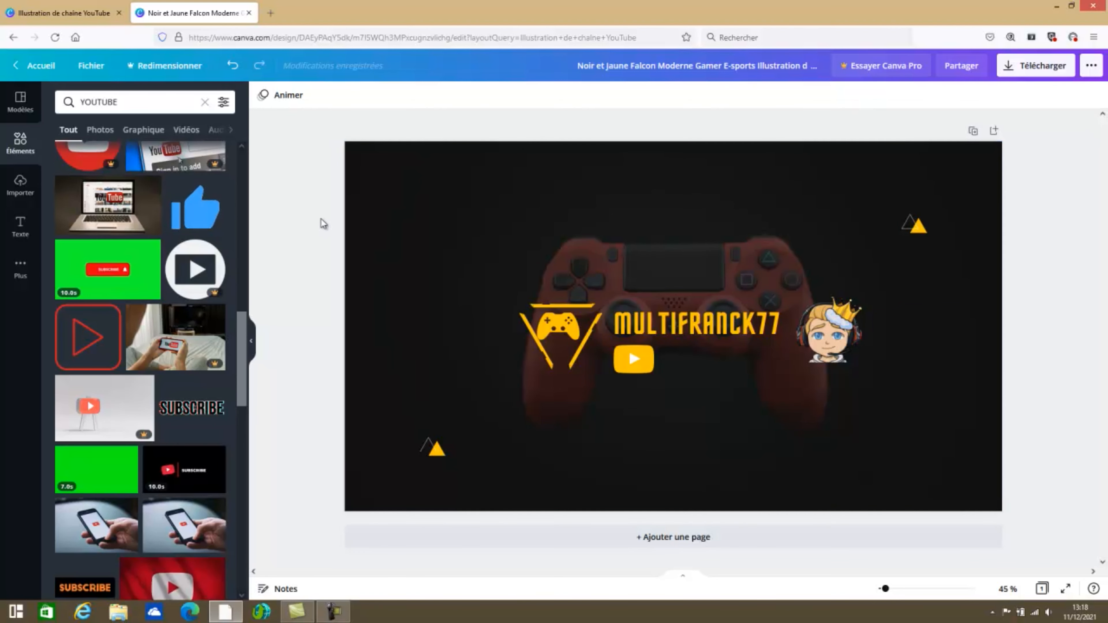
left_click_drag(245, 335, 252, 193)
scroll(240, 213, "up", 2)
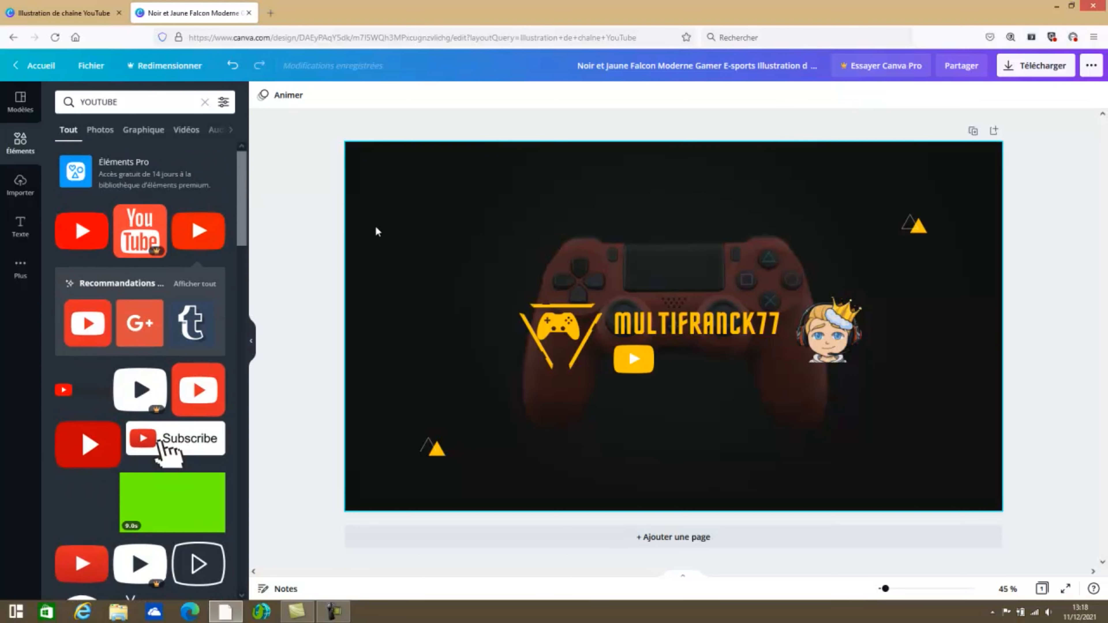
mouse_move(241, 231)
left_mouse_down()
mouse_move(243, 366)
mouse_move(238, 218)
left_mouse_up()
Clear the previous element search and search the library for TWITCH
left_click(180, 107)
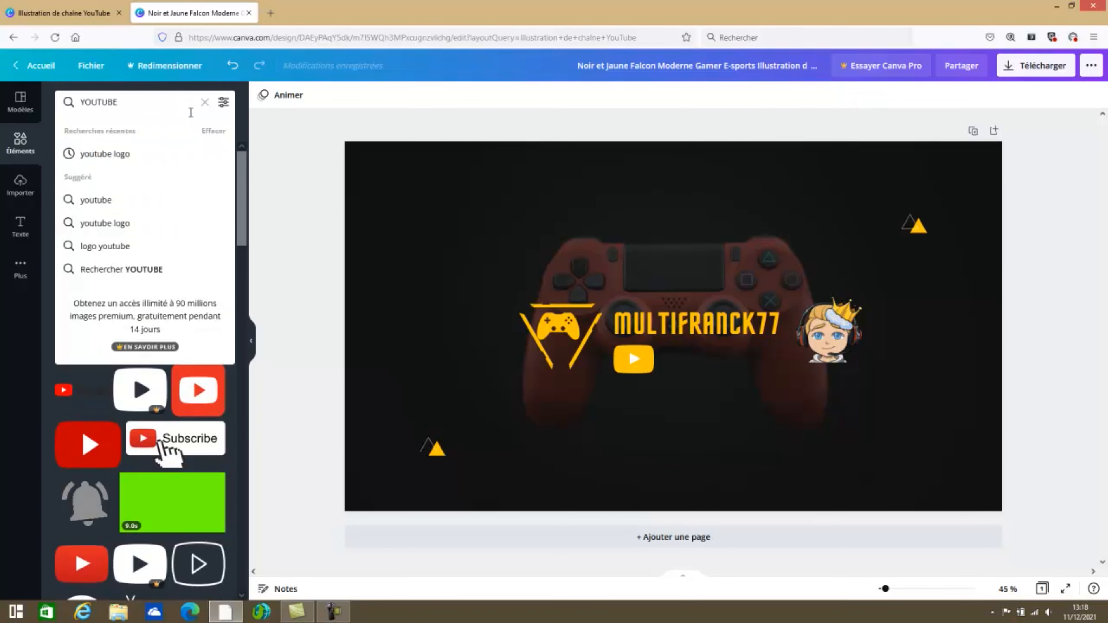
type("FACE")
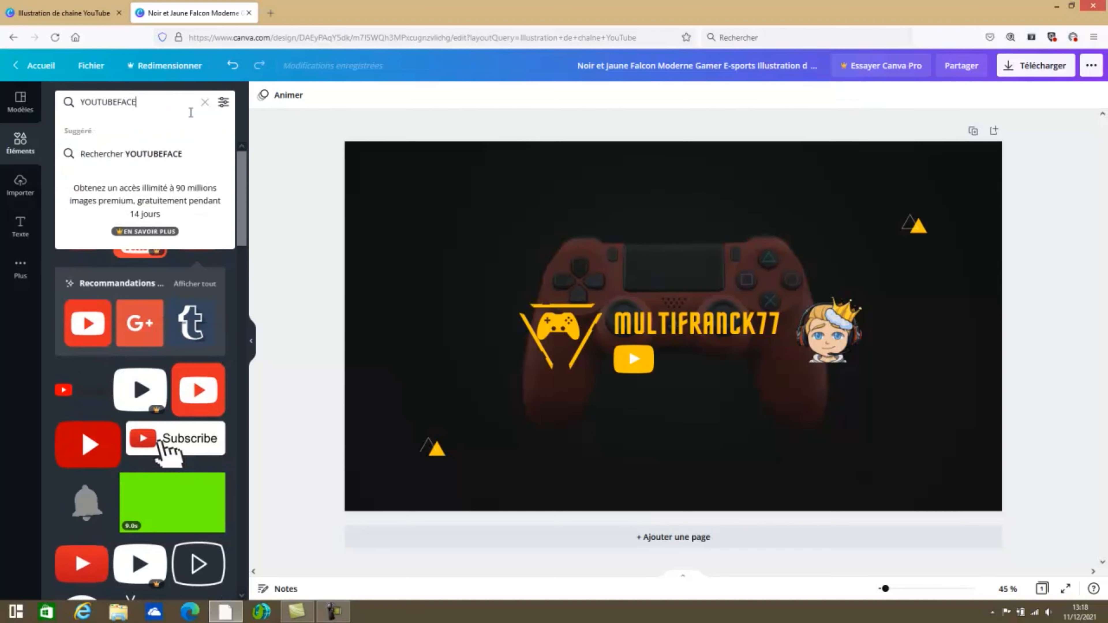
key("BackSpace")
key("BackSpace")
key("BackSpace")
key("BackSpace")
key("BackSpace")
key("BackSpace")
key("BackSpace")
key("BackSpace")
key("BackSpace")
key("BackSpace")
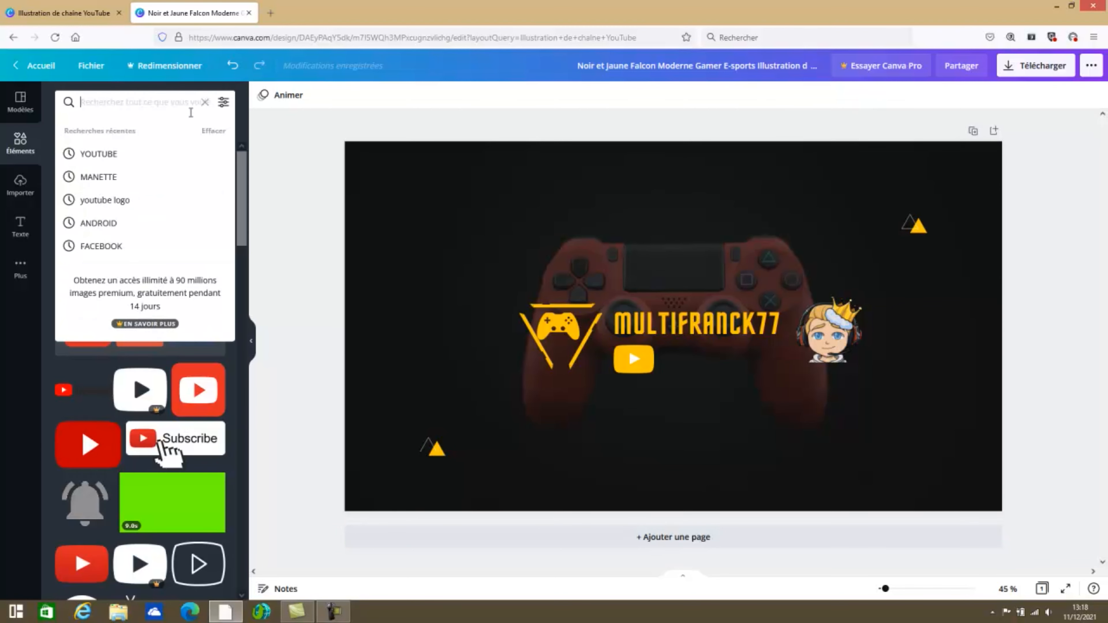
type("TX")
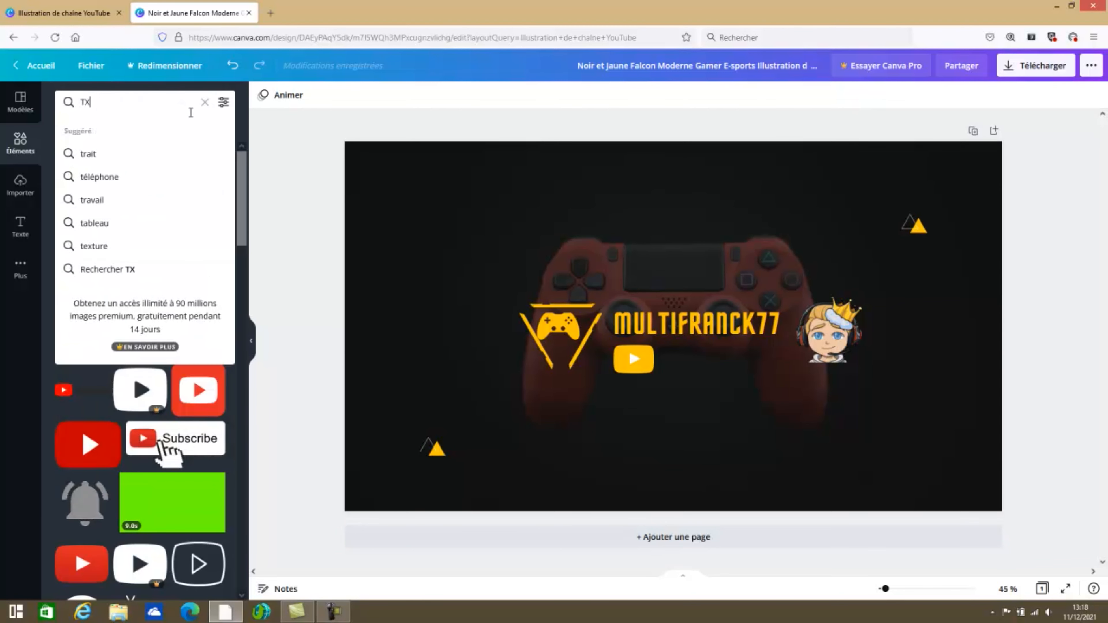
type("ITCH")
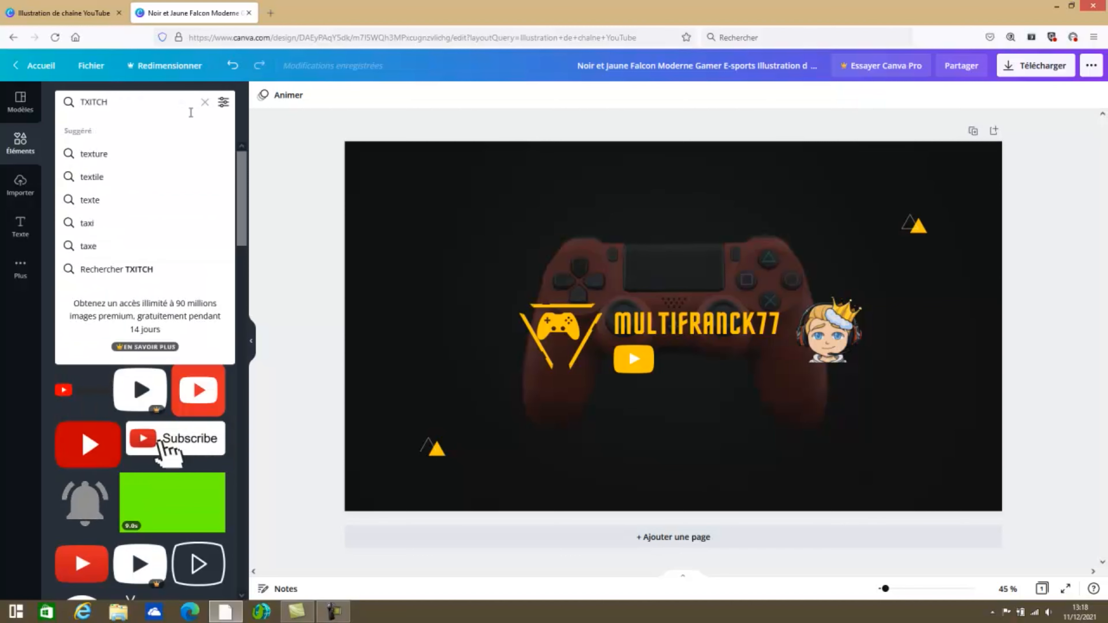
key("BackSpace")
key("BackSpace")
key("BackSpace")
key("BackSpace")
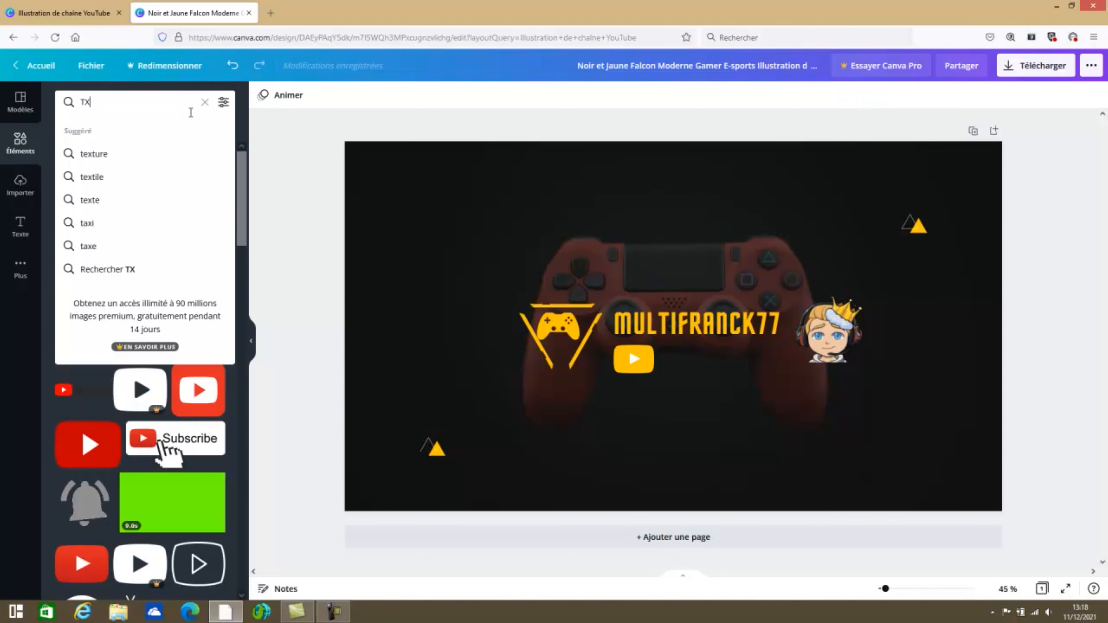
type("WITCH")
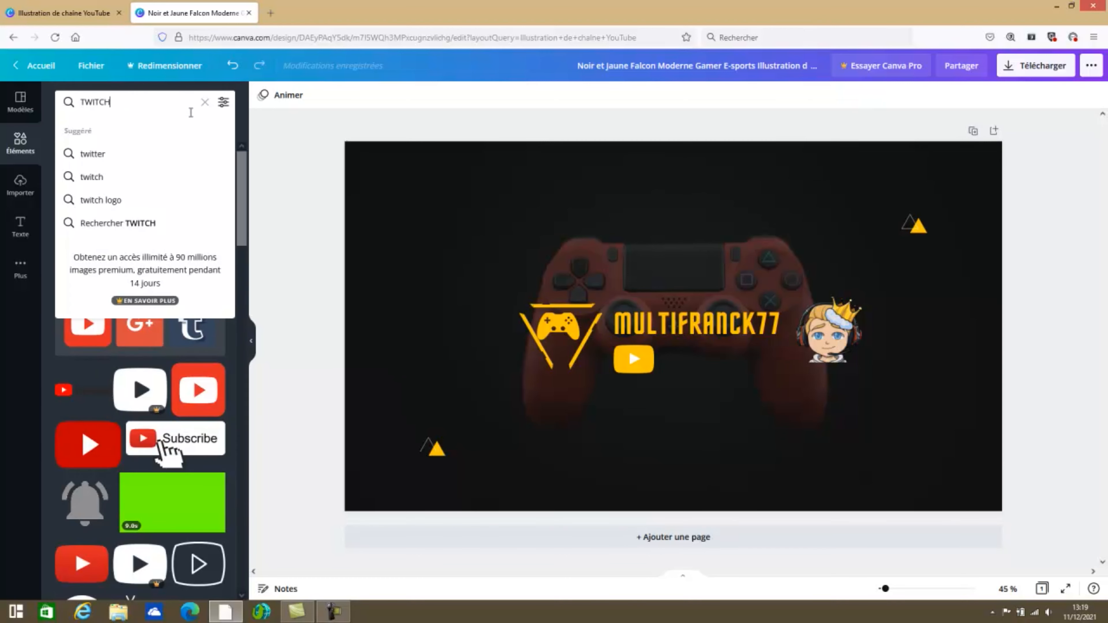
key("Return")
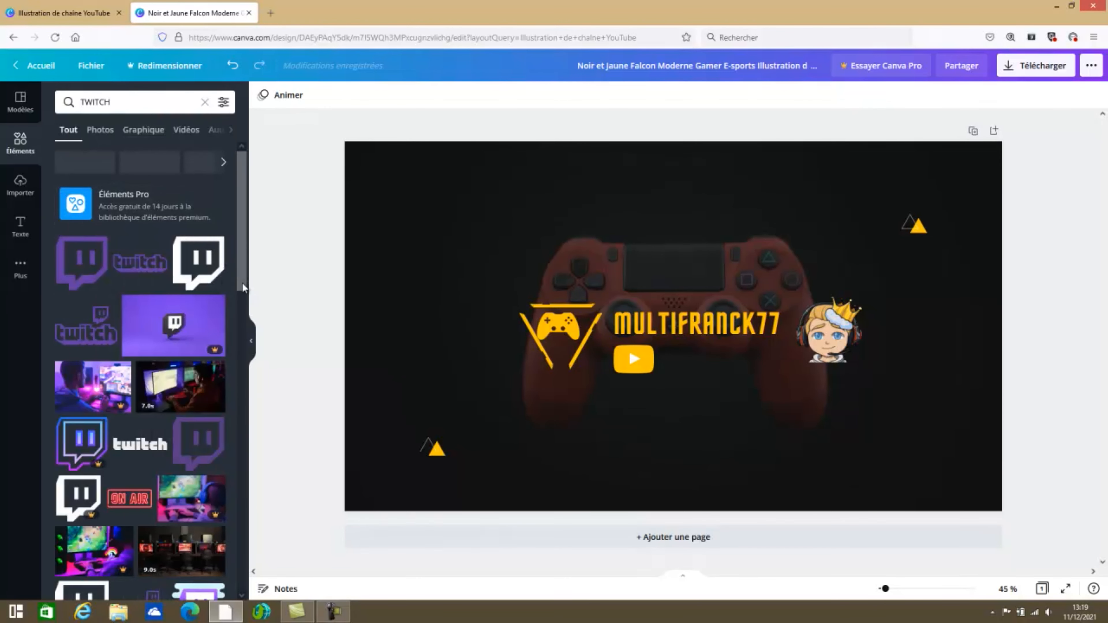
Add the purple Twitch wordmark, shrink it beside the YouTube logo, and raise the MULTIFRANCK77 title slightly above both
left_click_drag(146, 269, 672, 360)
left_click_drag(863, 423, 728, 365)
left_click(637, 352)
Recolour the Twitch wordmark yellow and enlarge it slightly to match the YouTube logo's height
left_click(263, 96)
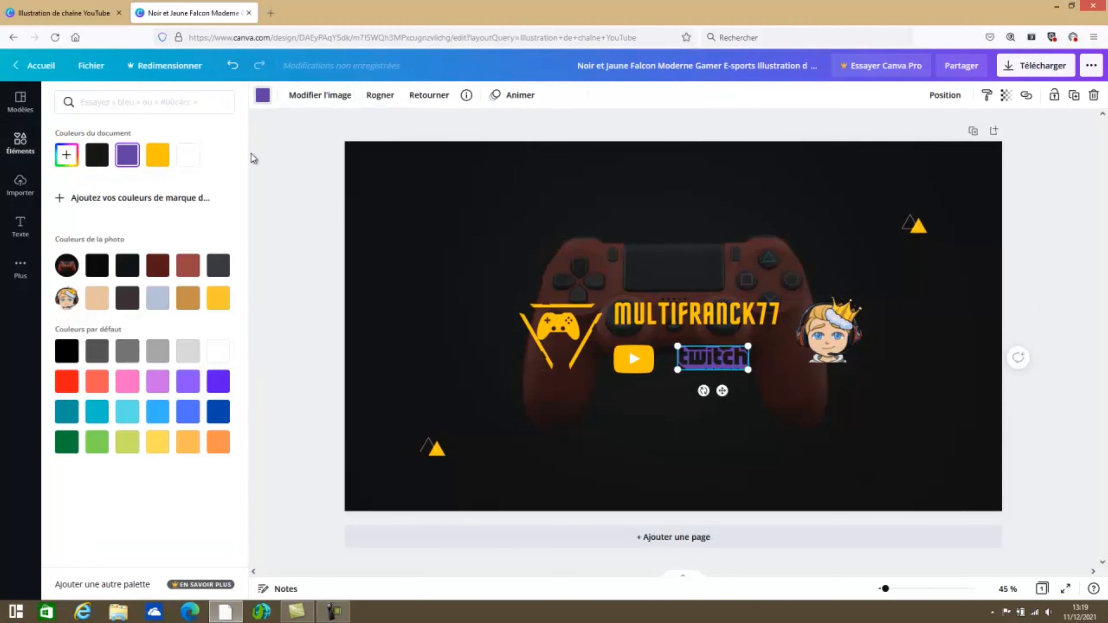
left_click(161, 155)
mouse_move(745, 370)
left_mouse_down()
mouse_move(760, 374)
mouse_move(733, 366)
left_mouse_up()
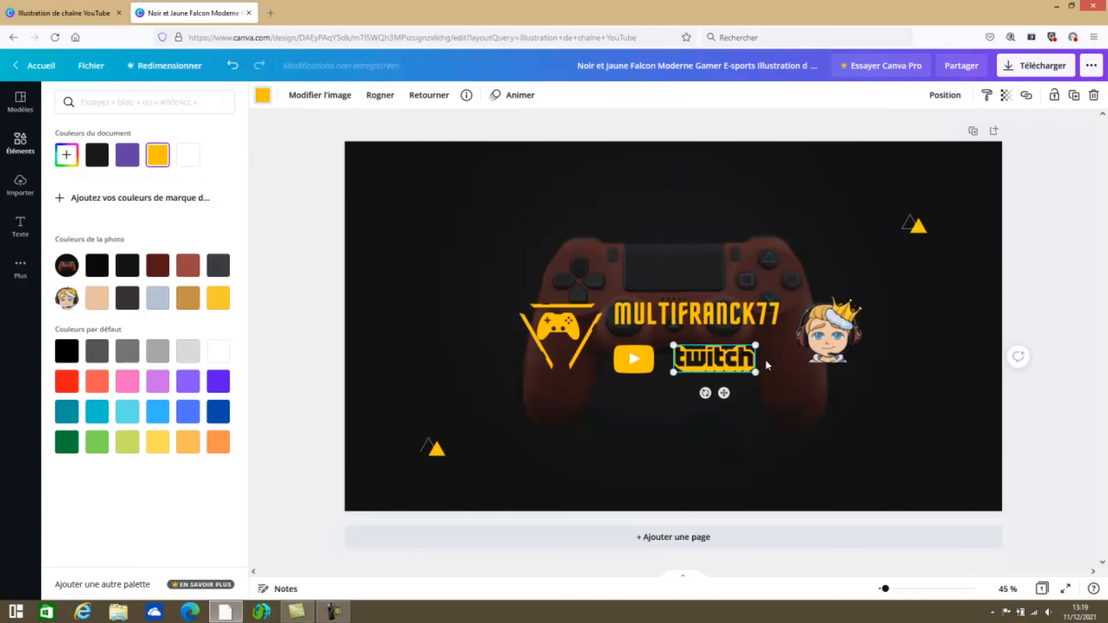
left_click(882, 406)
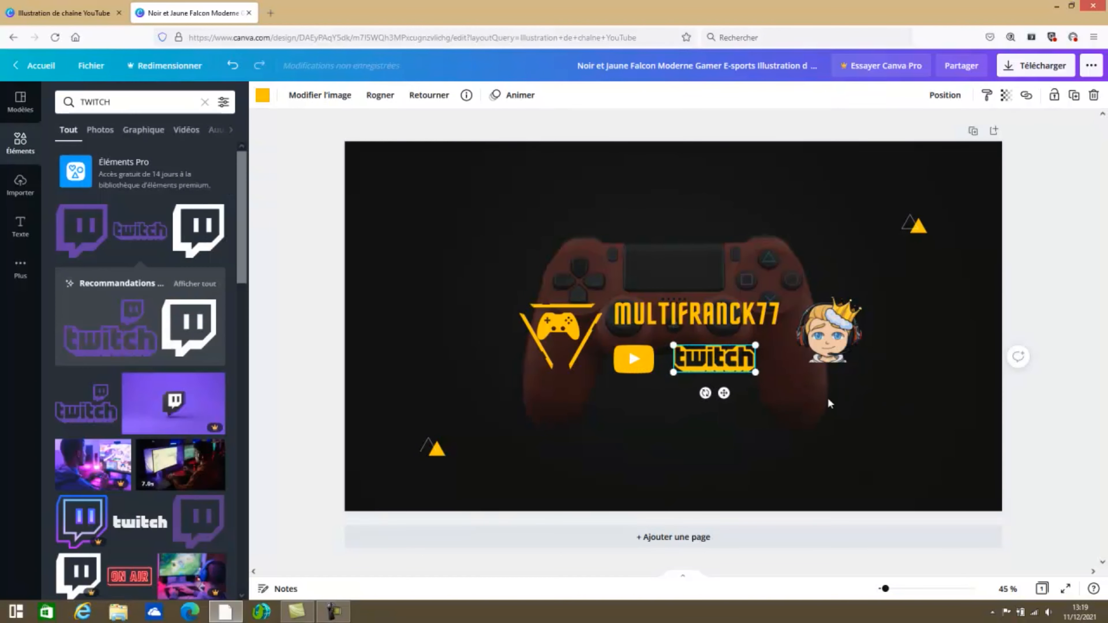
Try resizing and moving the crowned avatar beside the title, and delete it from the banner
left_click(869, 419)
left_click_drag(837, 347, 805, 388)
left_click_drag(836, 332, 812, 298)
left_click_drag(862, 342, 876, 343)
left_click_drag(835, 312, 810, 132)
key("Delete")
Add the uploaded crowned avatar again, shrink it and place it just after the Twitch wordmark
left_click(25, 191)
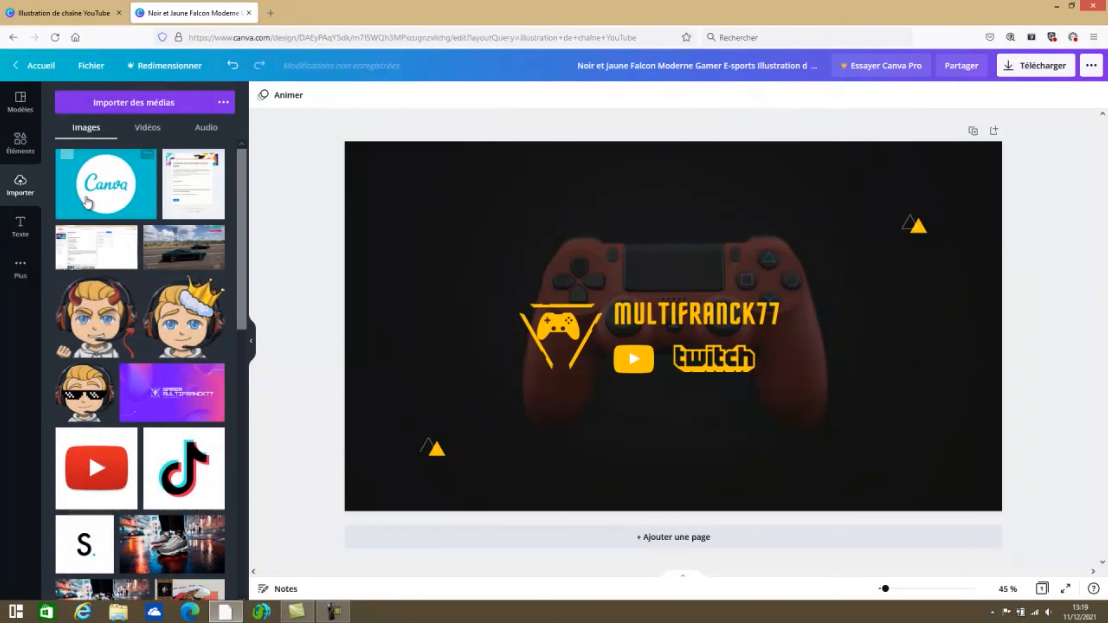
left_click_drag(187, 327, 832, 400)
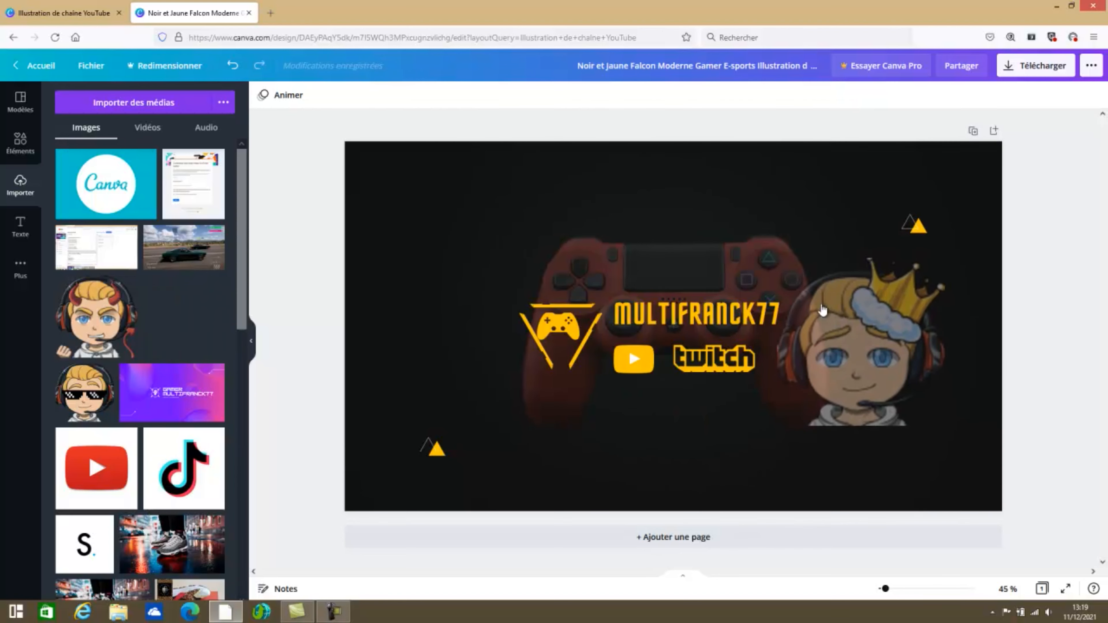
left_click_drag(944, 429, 832, 312)
left_click_drag(809, 277, 802, 352)
left_click(752, 289)
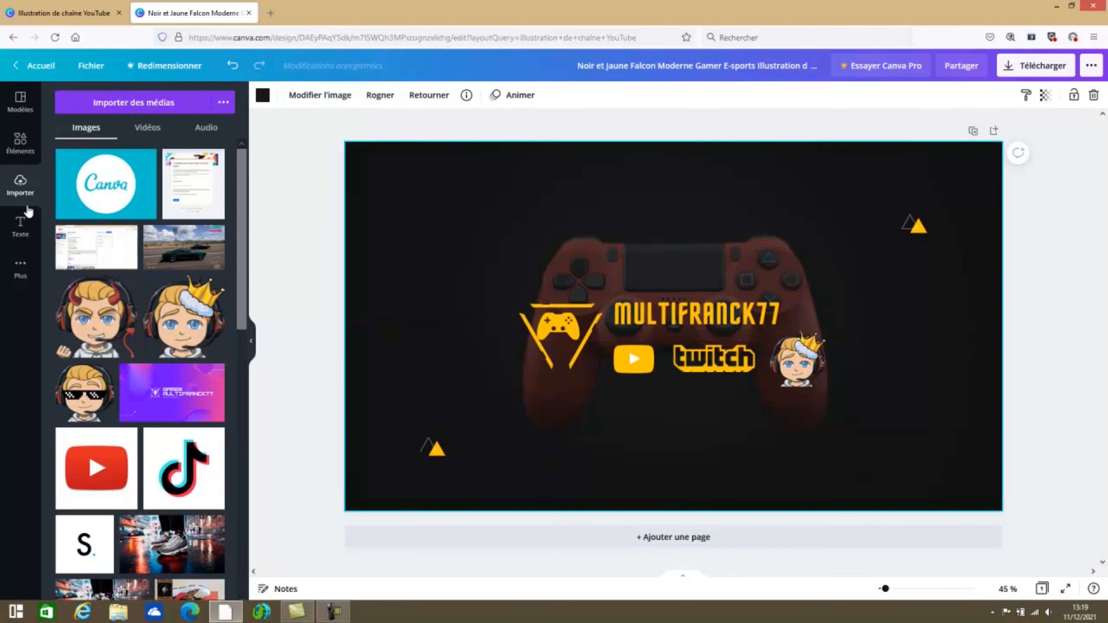
Look through the Twitch results in the element library
left_click(21, 144)
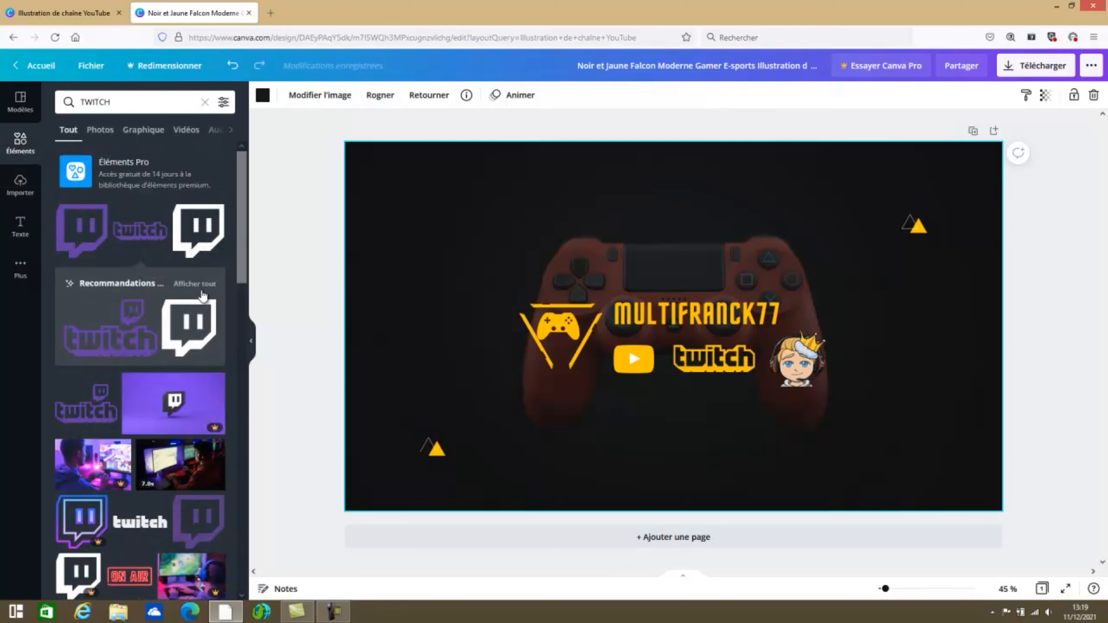
scroll(203, 296, "down", 10)
scroll(134, 198, "up", 10)
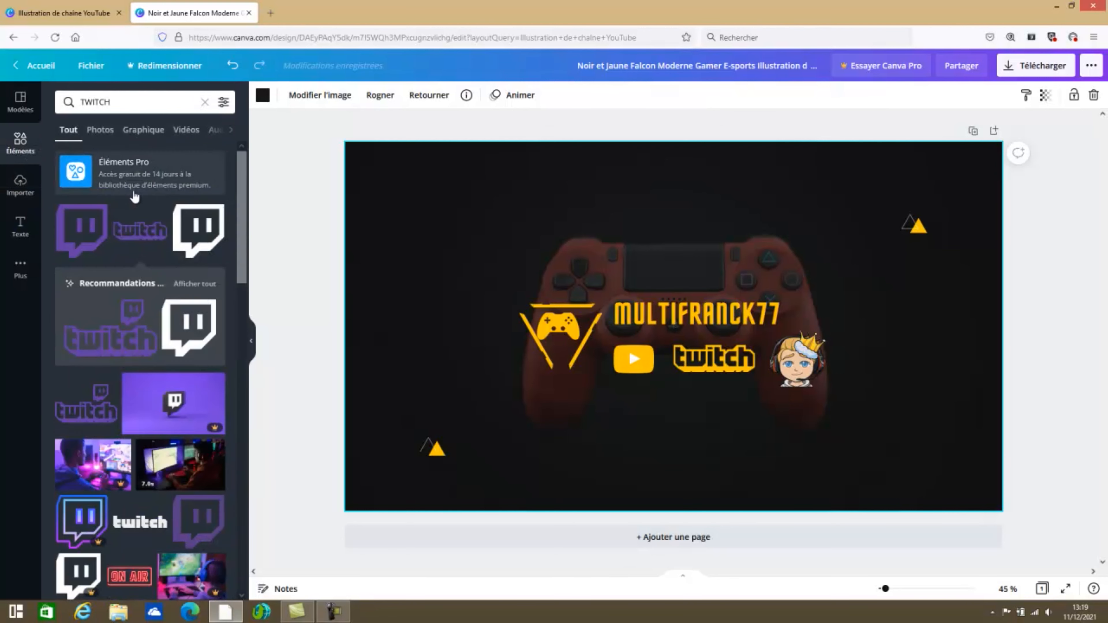
Browse the Twitch search results by photo, graphic, video and audio category, returning to all results
left_click(100, 130)
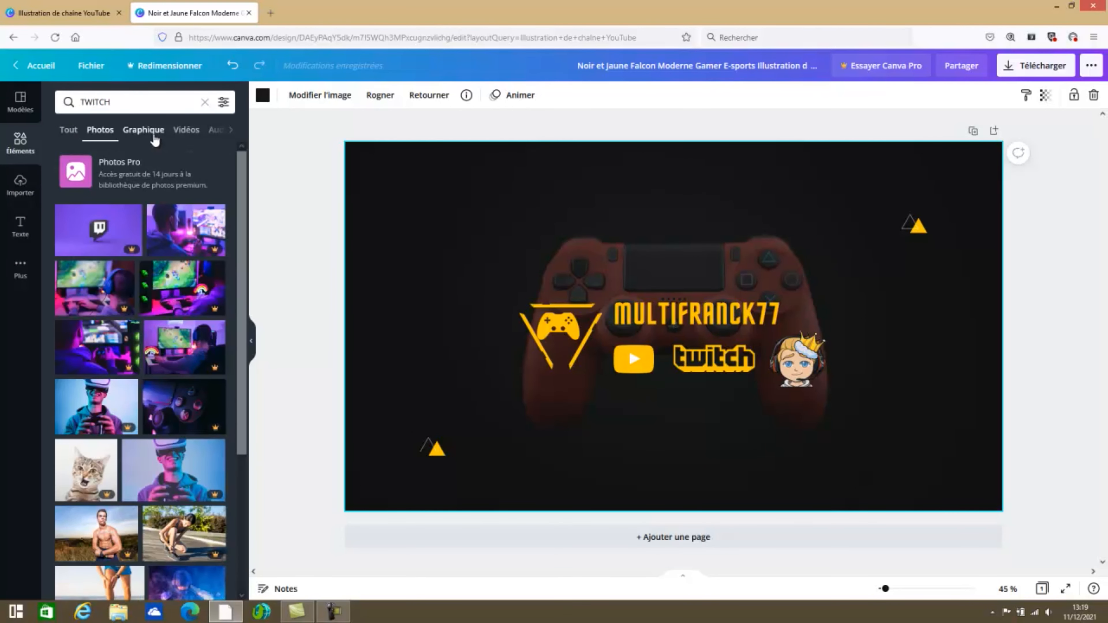
left_click(154, 136)
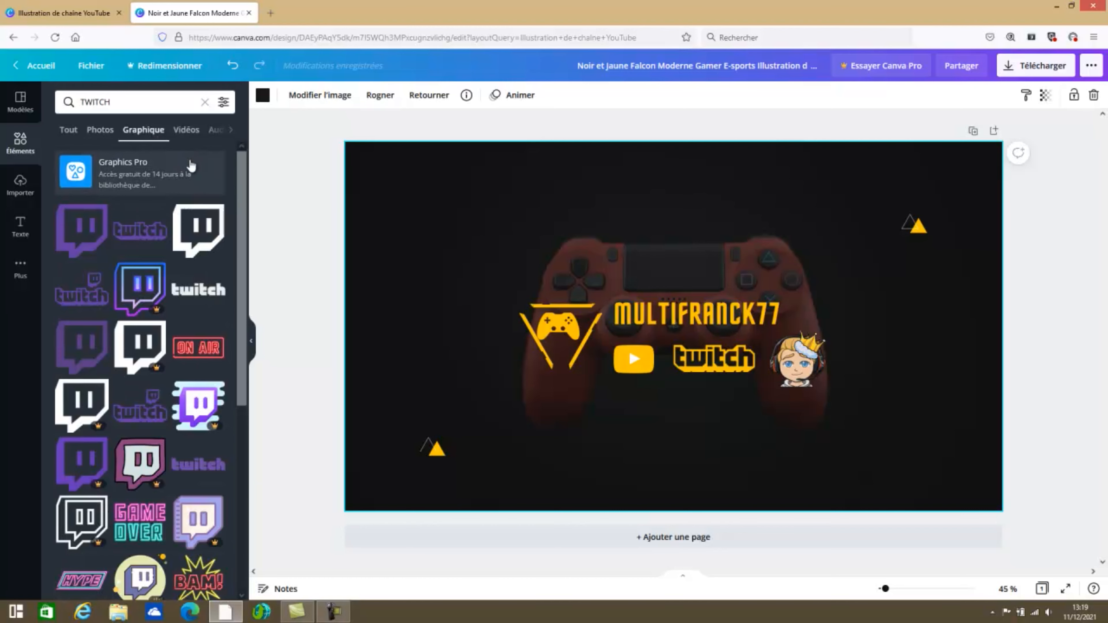
left_click(188, 130)
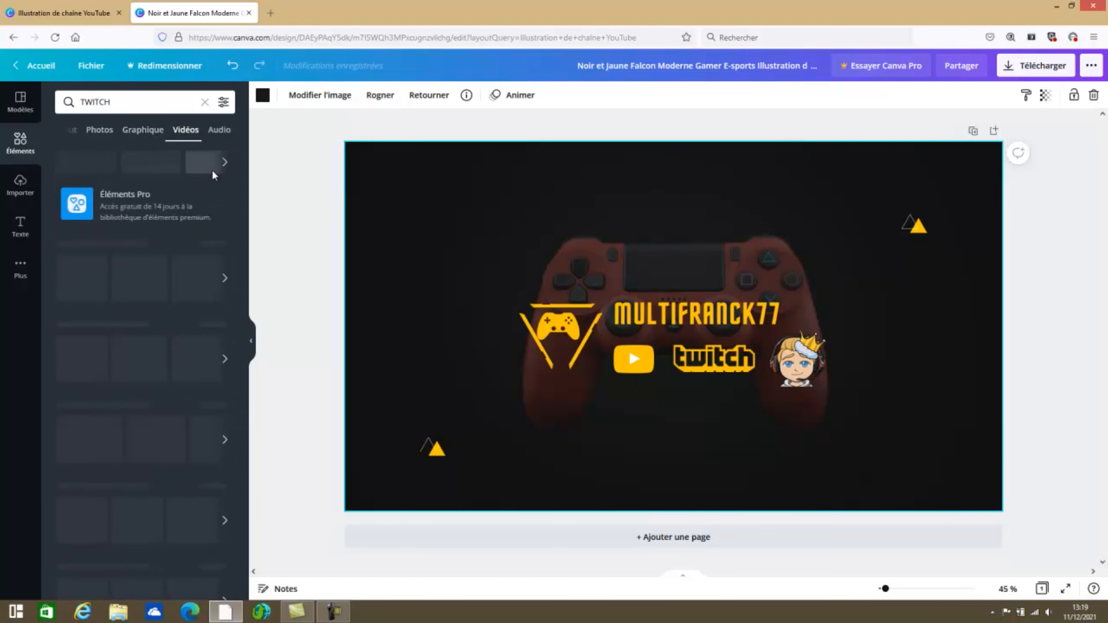
left_click(217, 131)
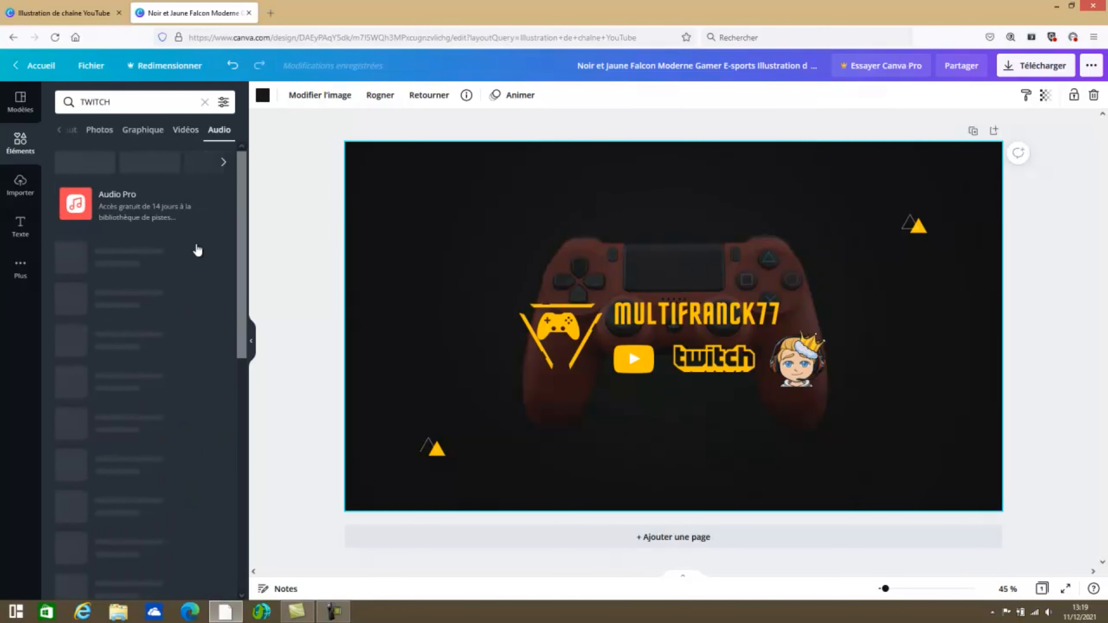
left_click(72, 130)
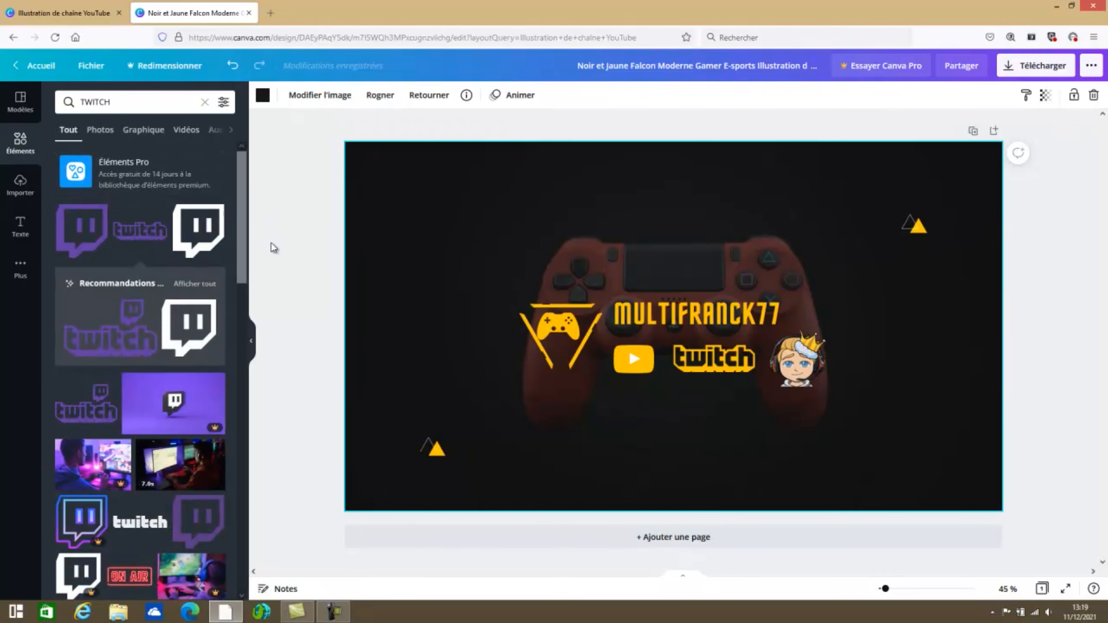
Add the neon GAME OVER graphic from the Twitch results, place it beneath the logos and enlarge it slightly
scroll(239, 263, "down", 4)
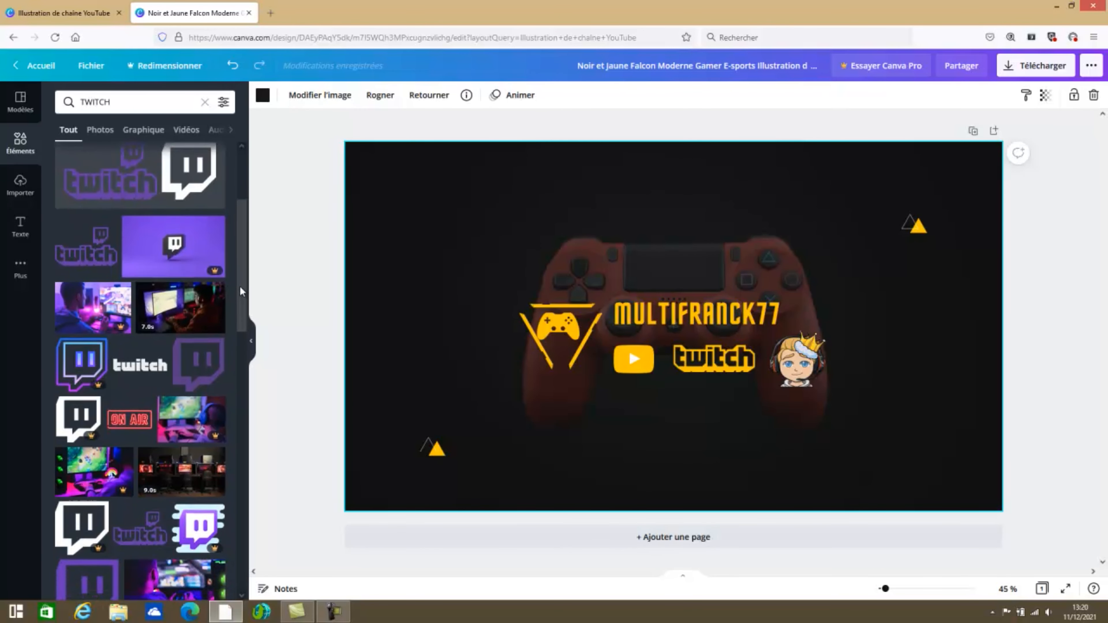
left_click_drag(243, 316, 255, 421)
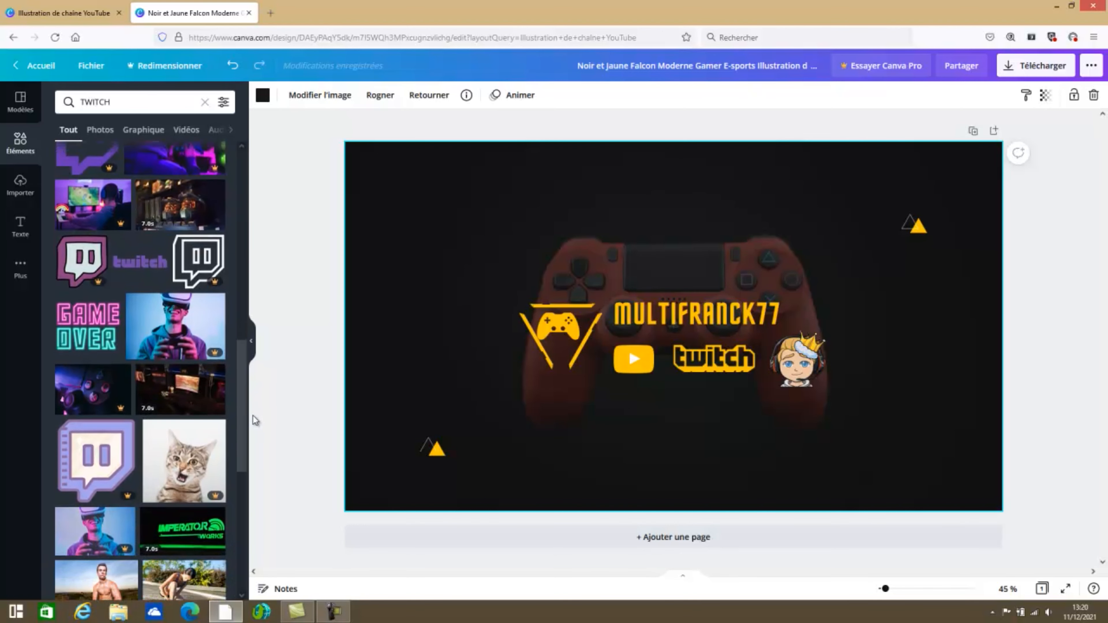
left_click(87, 326)
left_click_drag(867, 475, 692, 445)
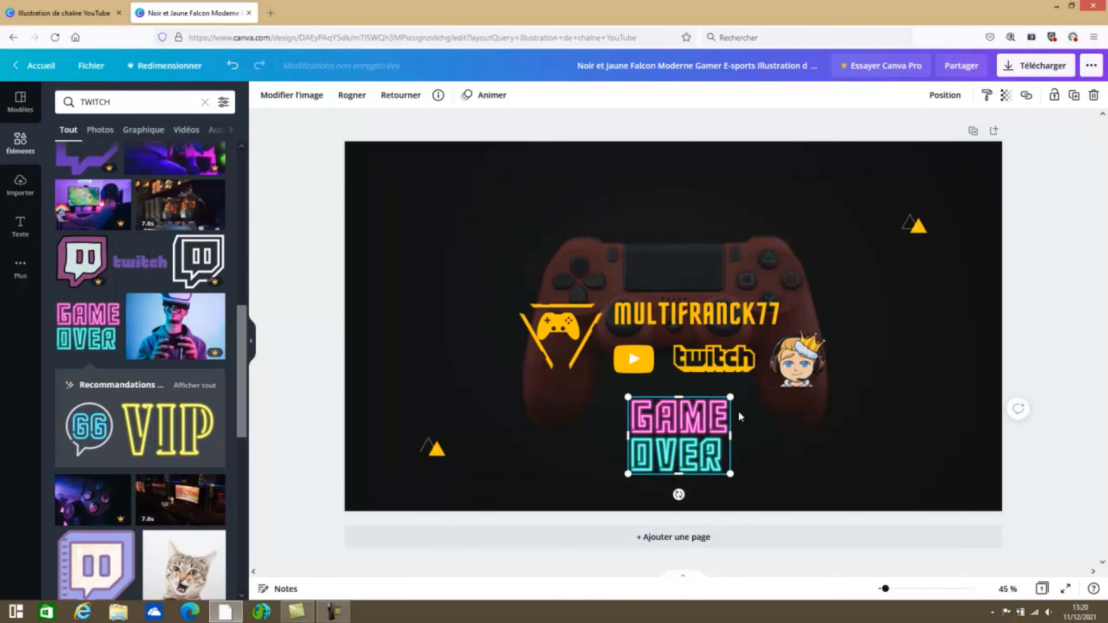
left_click(936, 442)
left_click(728, 408)
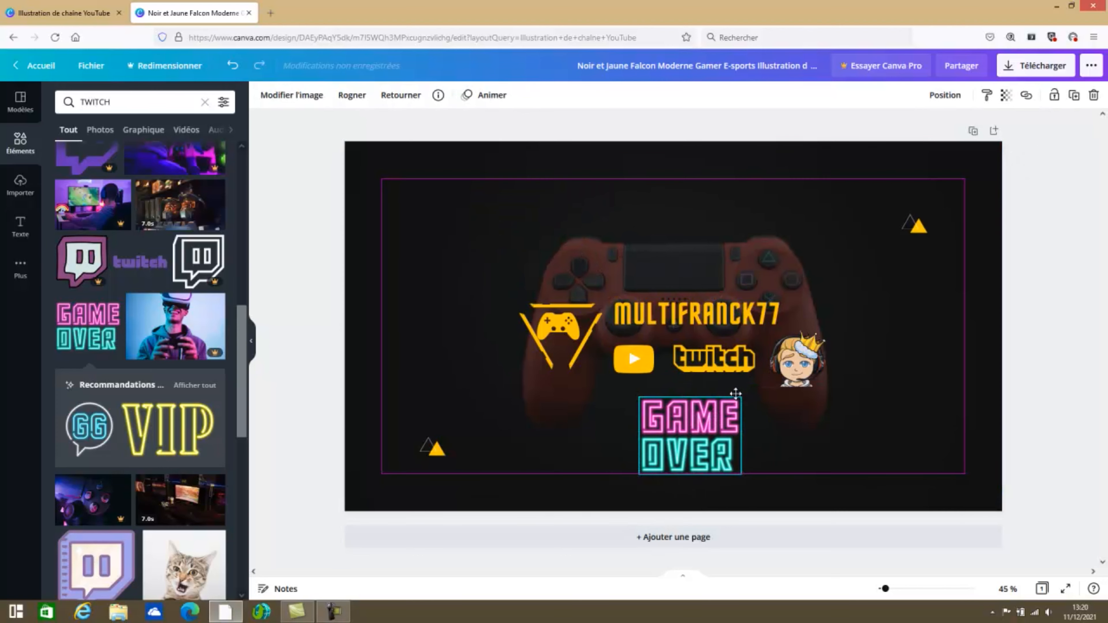
left_click_drag(735, 391, 759, 379)
left_click_drag(727, 416, 716, 421)
left_click(883, 422)
Move the MULTIFRANCK77 title above the controller photo, and the yellow gamepad icon with its three triangle lines to the photo's left
left_click_drag(643, 314, 614, 204)
left_click_drag(583, 344, 444, 311)
left_click_drag(550, 306, 436, 282)
left_click(543, 347)
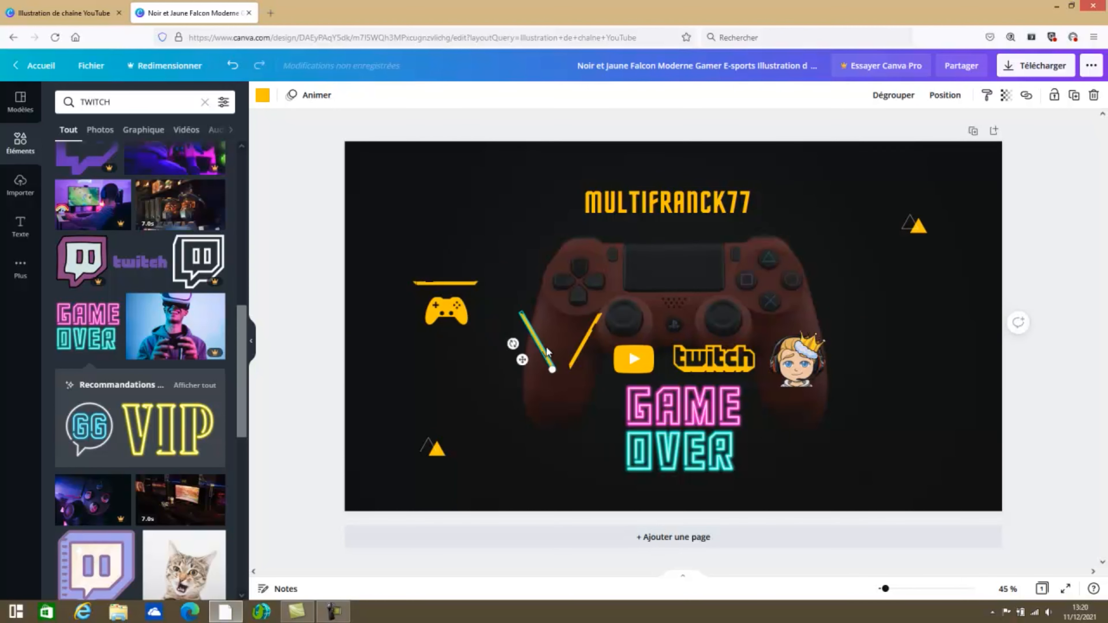
left_click_drag(544, 357, 421, 337)
left_click_drag(589, 342, 482, 332)
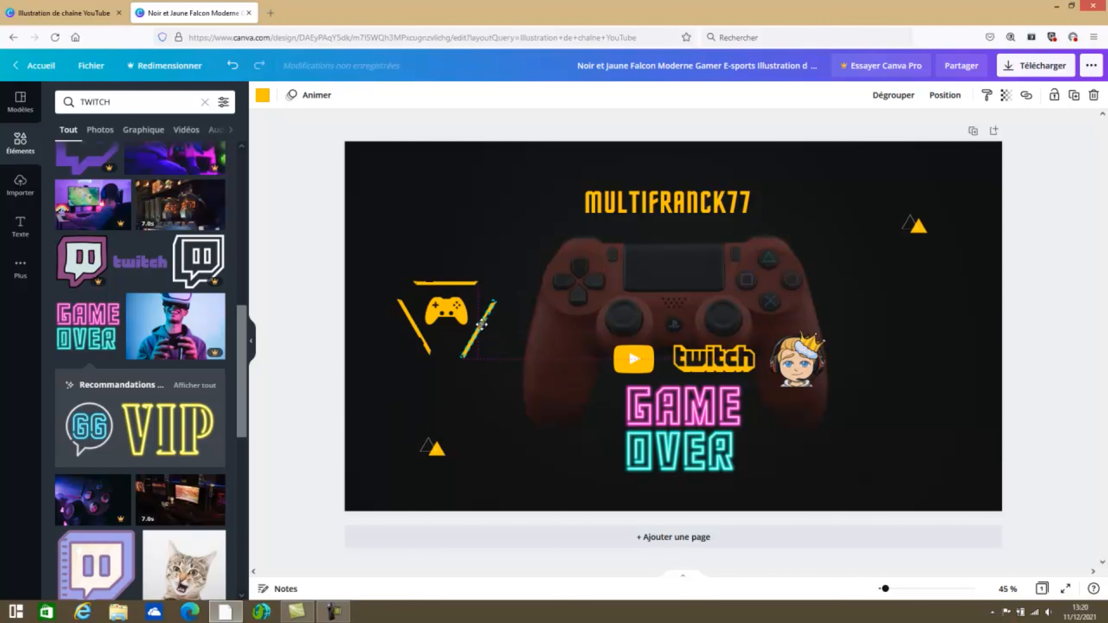
Take the yellow YouTube logo off the banner
left_click(634, 361)
left_click_drag(628, 357, 860, 53)
Move the Twitch wordmark onto the controller's touchpad and the crowned avatar beside the title
left_click_drag(747, 359, 705, 268)
left_click(916, 372)
left_click_drag(809, 371, 811, 218)
left_click(904, 317)
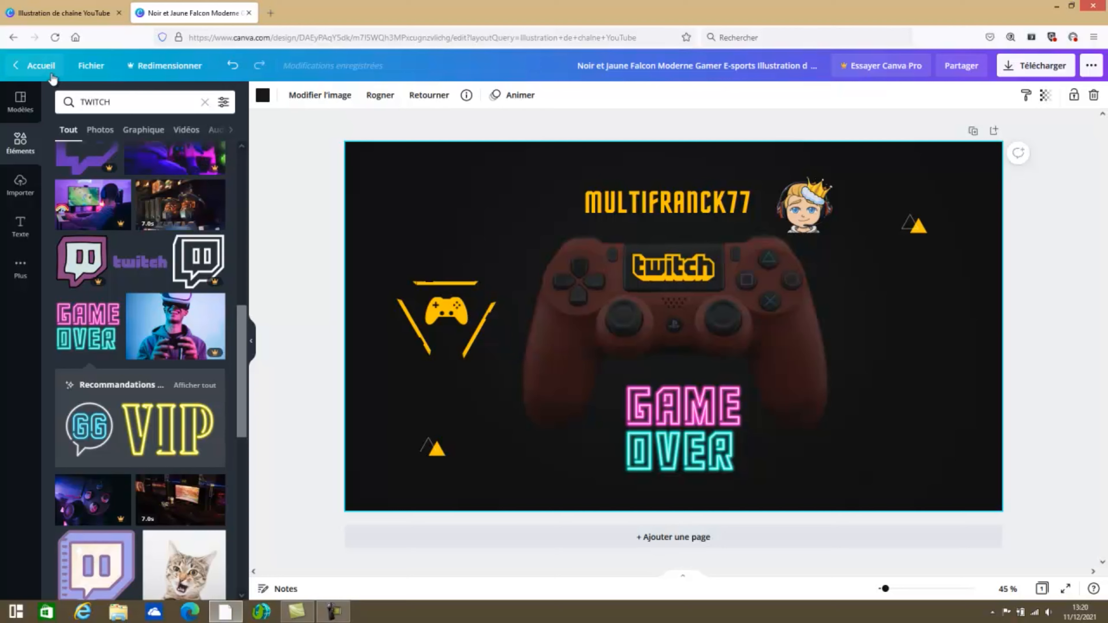
Return to the home page and open the red MULTIFRANCK77 video about the Rejoindre button from the recent designs
left_click(39, 66)
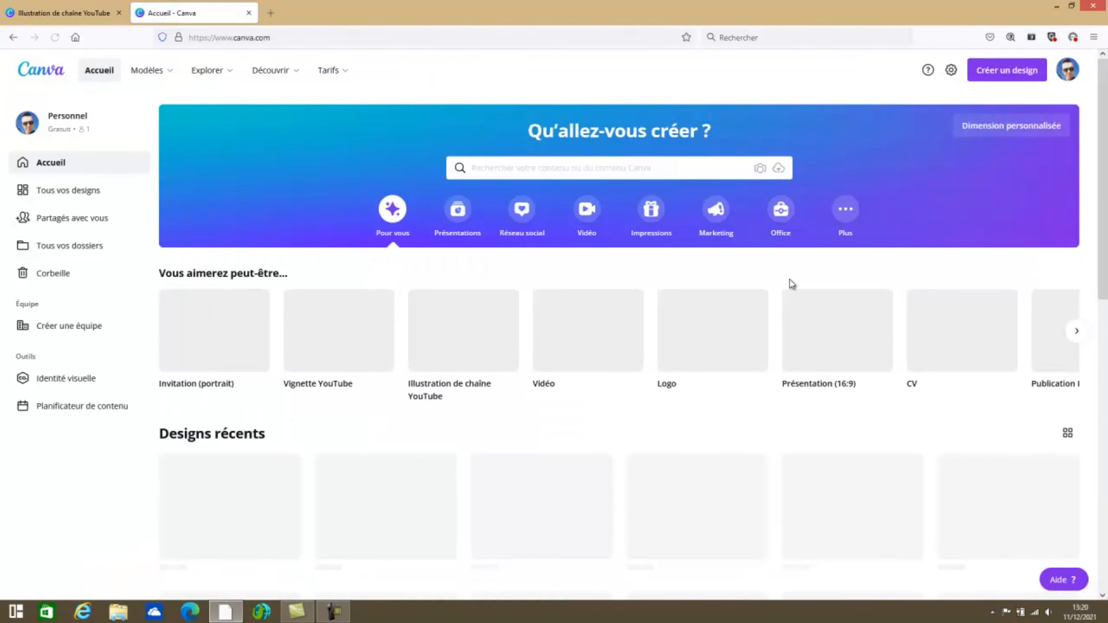
scroll(752, 407, "down", 3)
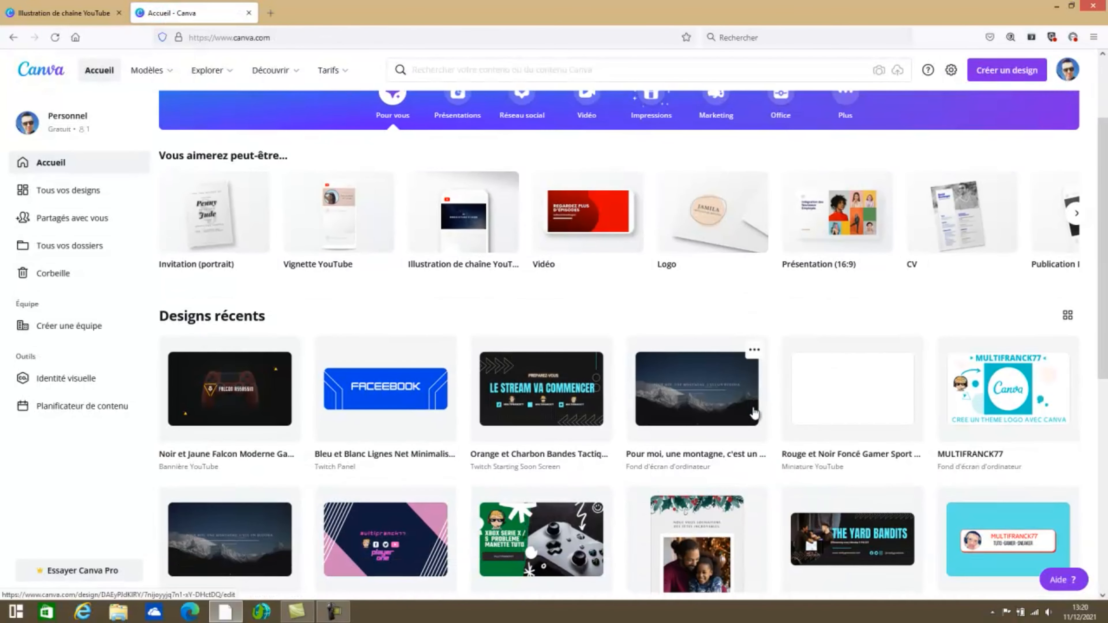
scroll(753, 413, "down", 3)
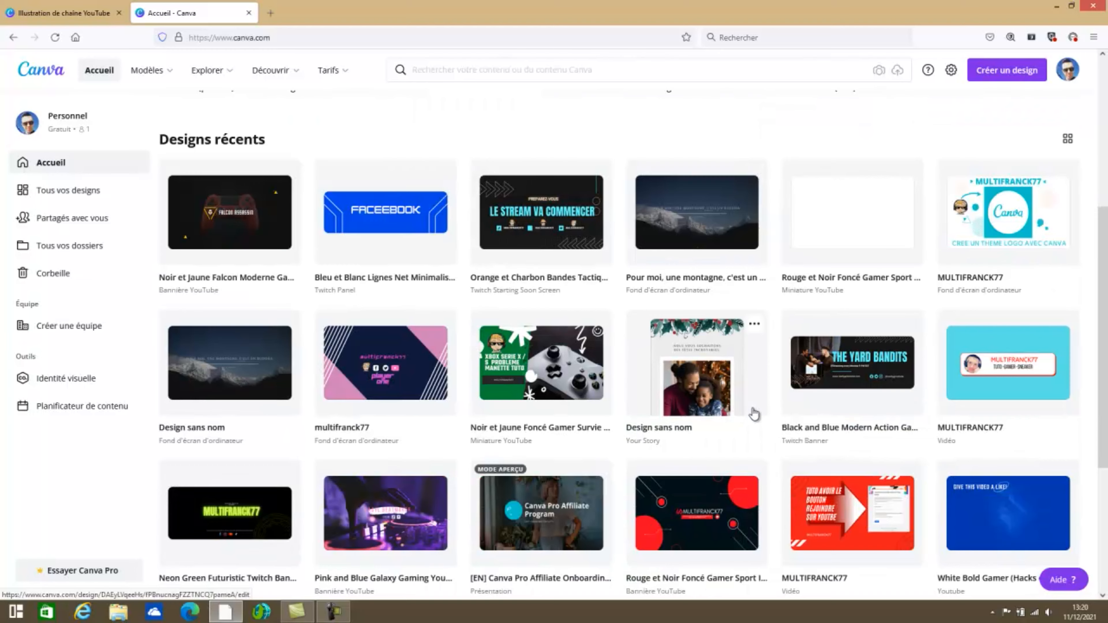
scroll(754, 414, "down", 1)
left_click(834, 452)
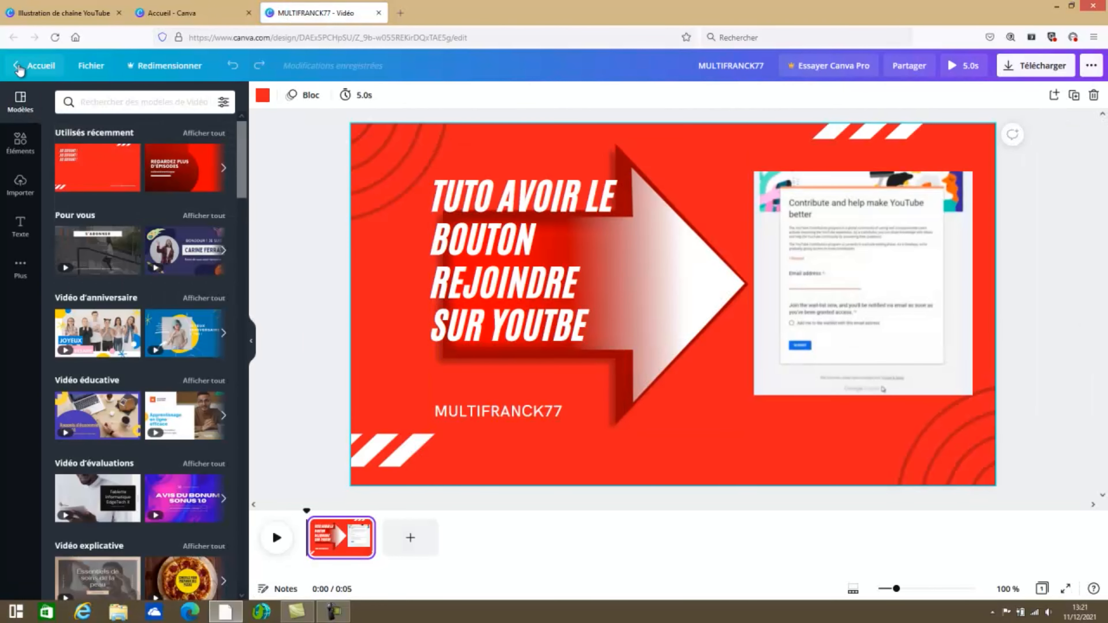
Go back to the recent designs and open the light-blue MULTIFRANCK77 TUTO-GAMER-SNEAKER video
left_click(36, 65)
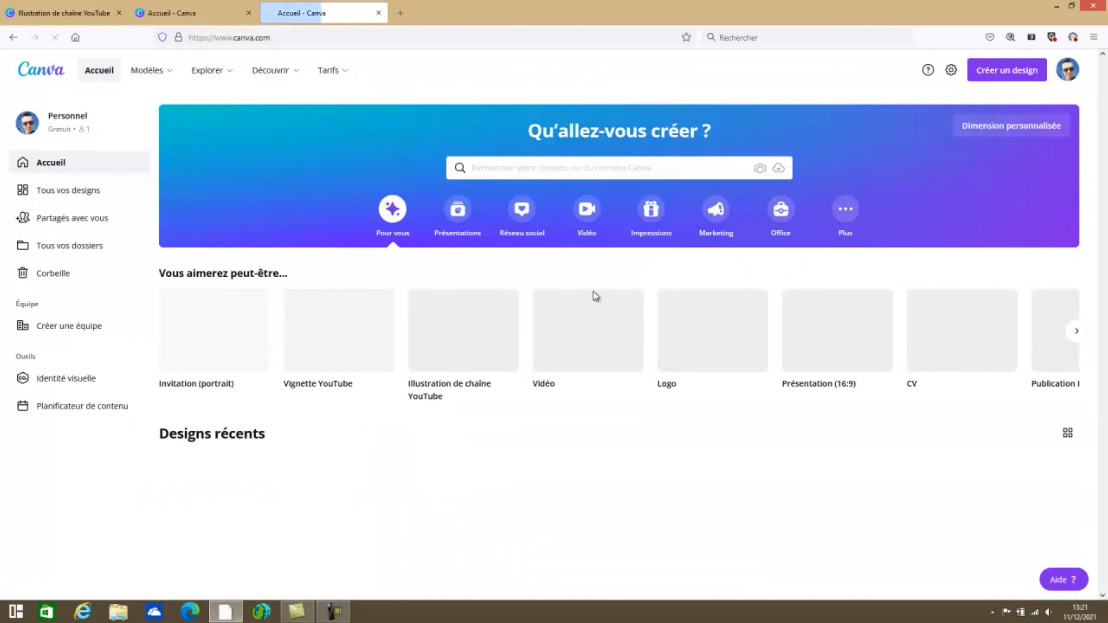
scroll(601, 361, "down", 5)
scroll(602, 361, "down", 1)
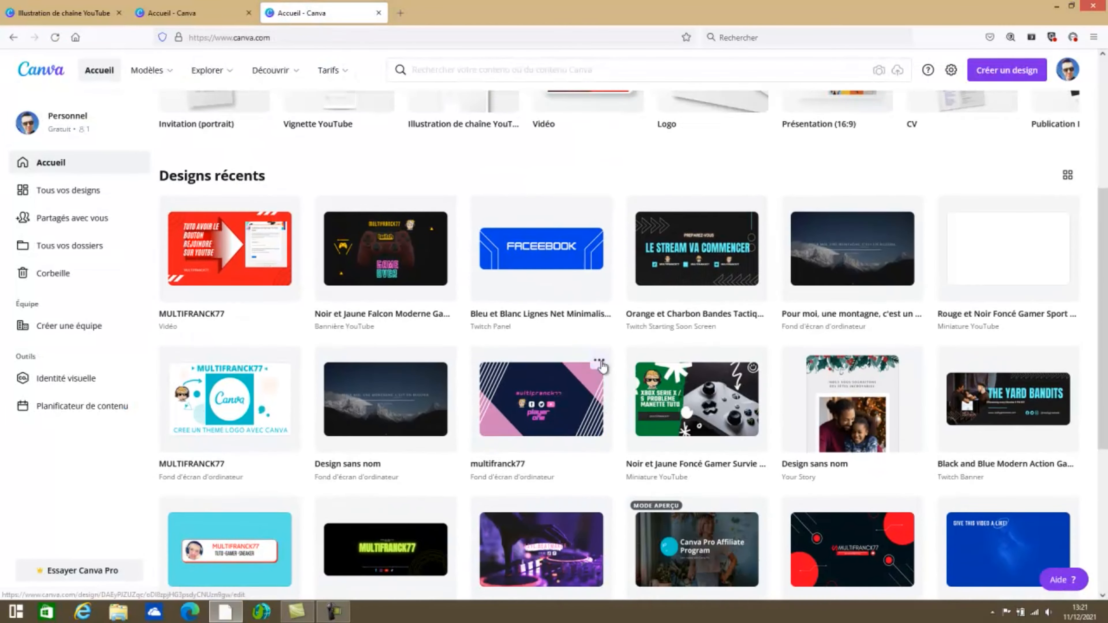
scroll(514, 338, "down", 4)
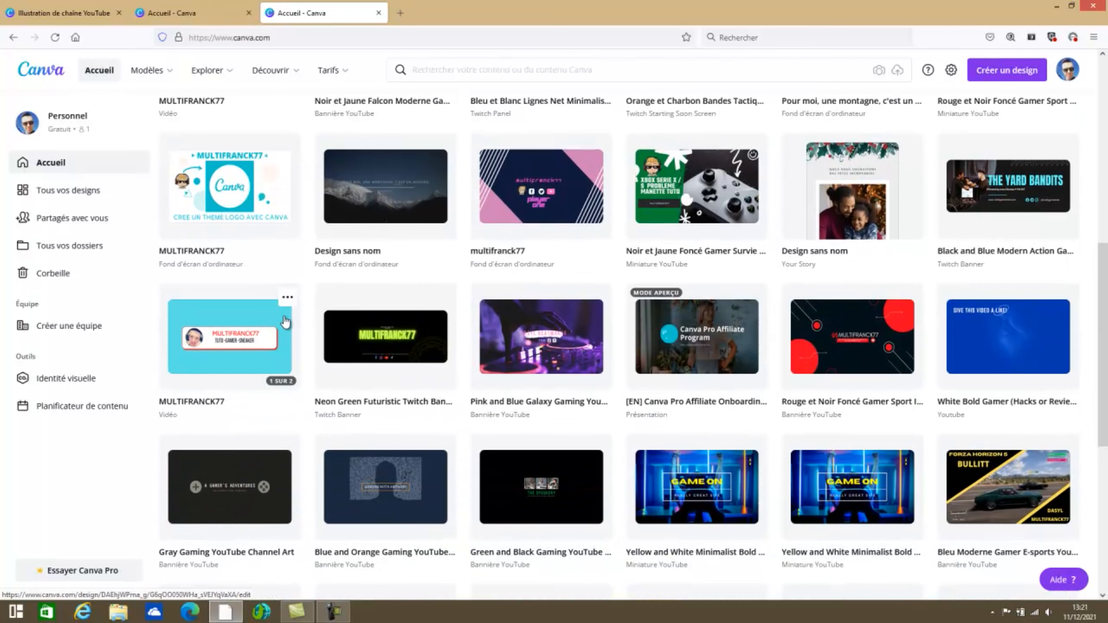
left_click(285, 322)
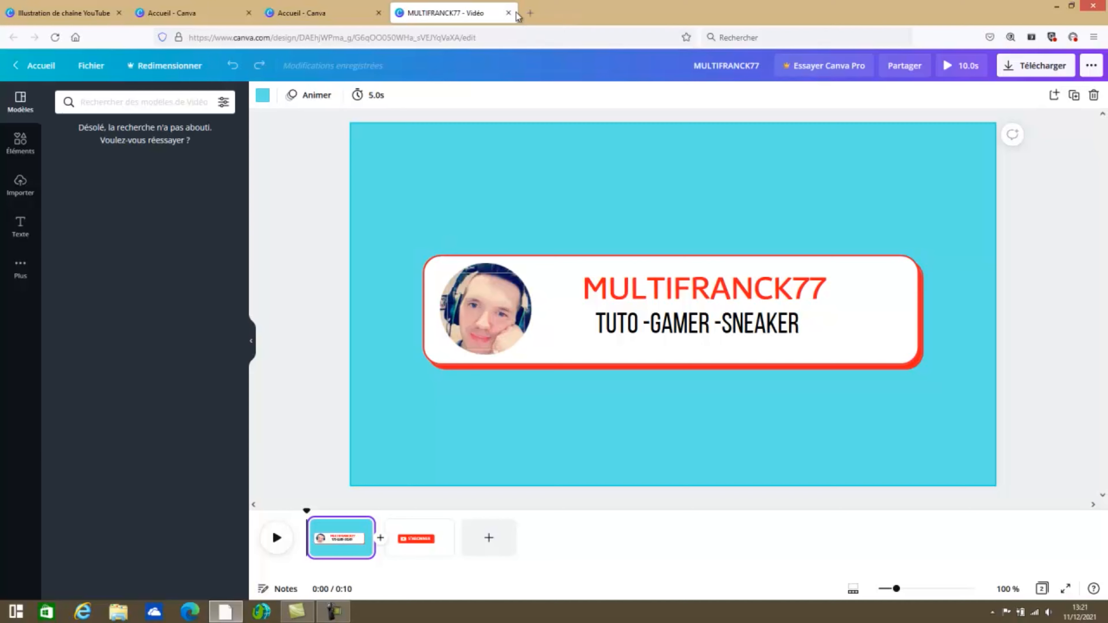
Close the light-blue video, open the Vert et Gris Moderne Action Twitch starting-soon screen and inspect its gamer photo
left_click(508, 13)
scroll(640, 341, "down", 8)
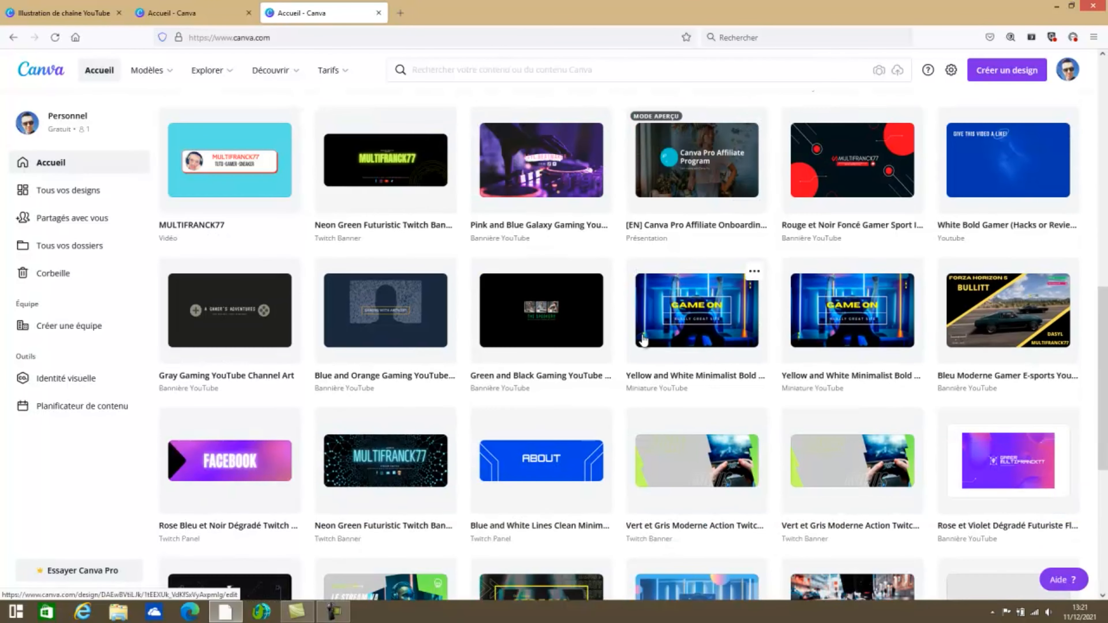
scroll(645, 340, "up", 1)
scroll(646, 341, "up", 2)
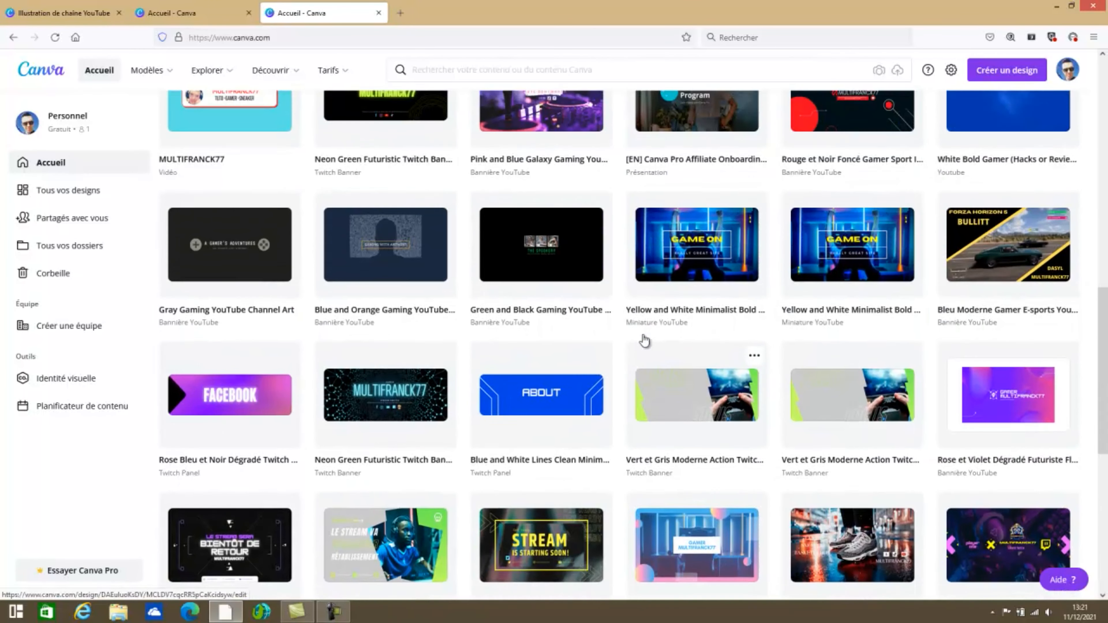
scroll(646, 340, "down", 4)
left_click(437, 369)
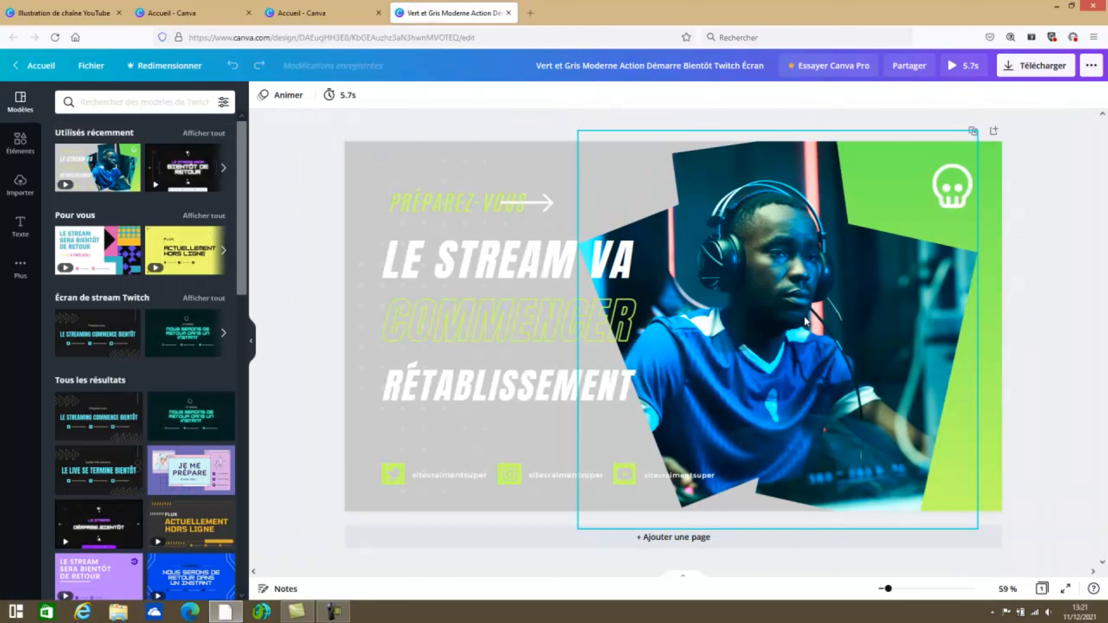
left_click(811, 352)
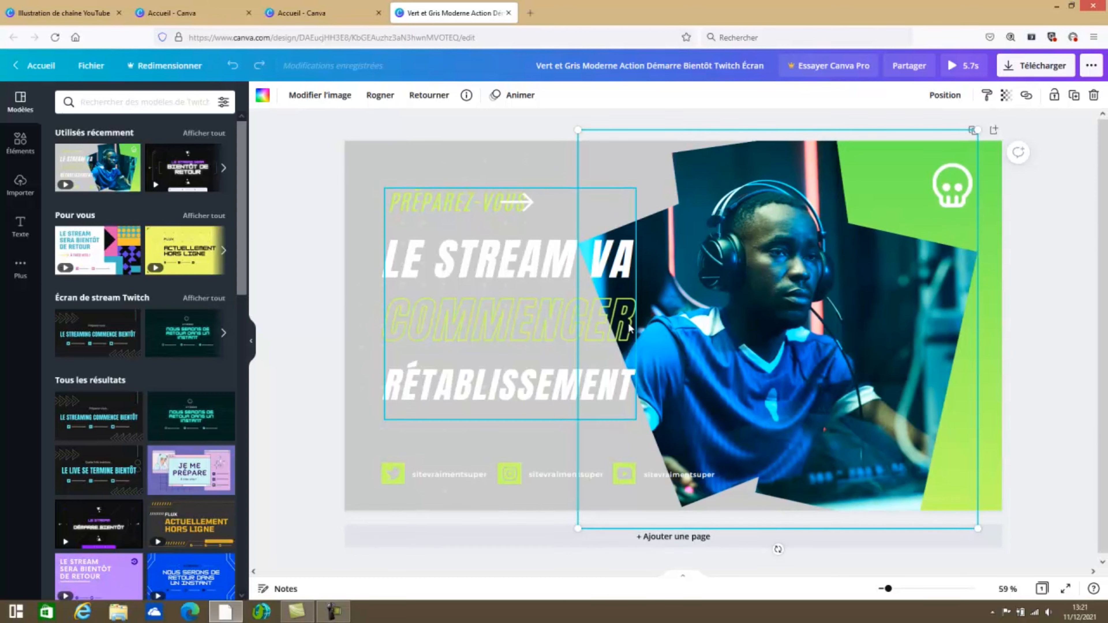
scroll(629, 325, "down", 1)
left_click_drag(245, 277, 200, 183)
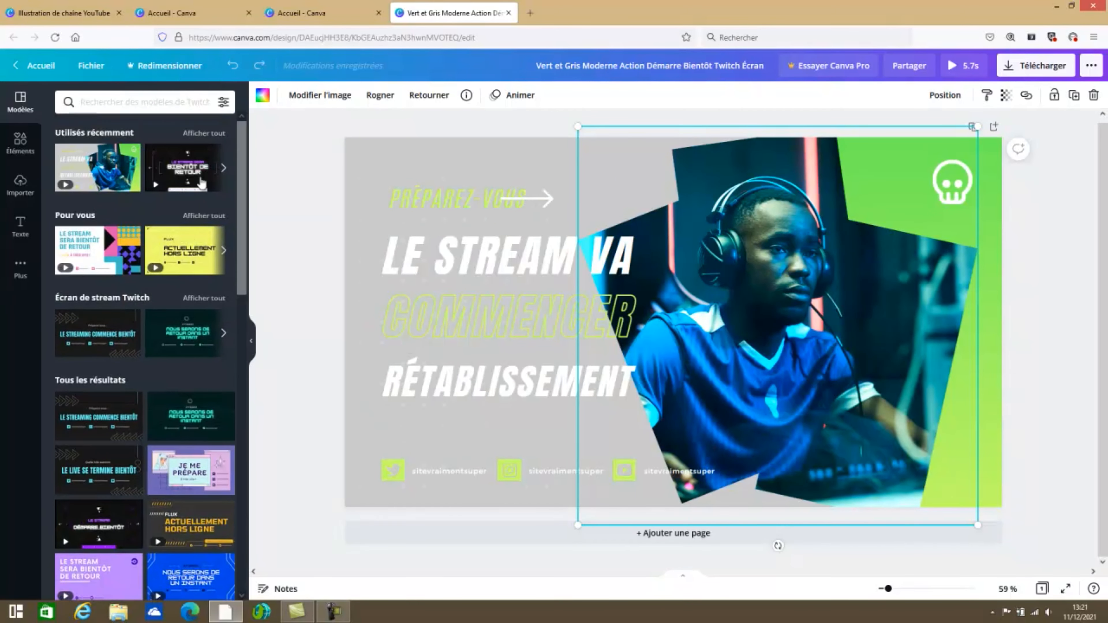
Return to the home page and look over the recent designs
left_click(39, 66)
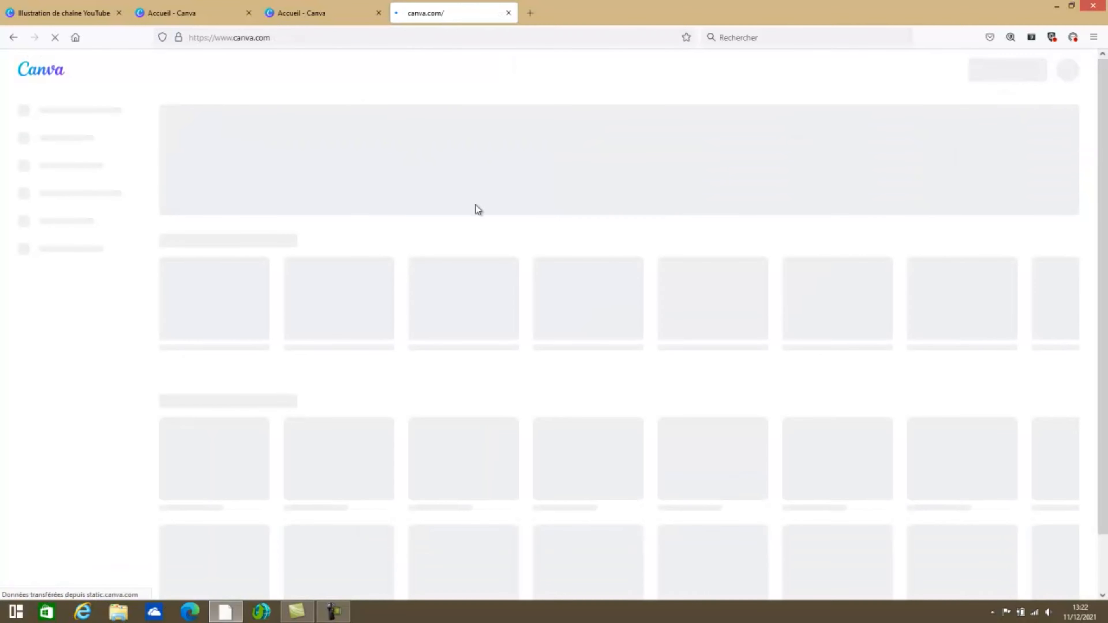
scroll(681, 351, "down", 3)
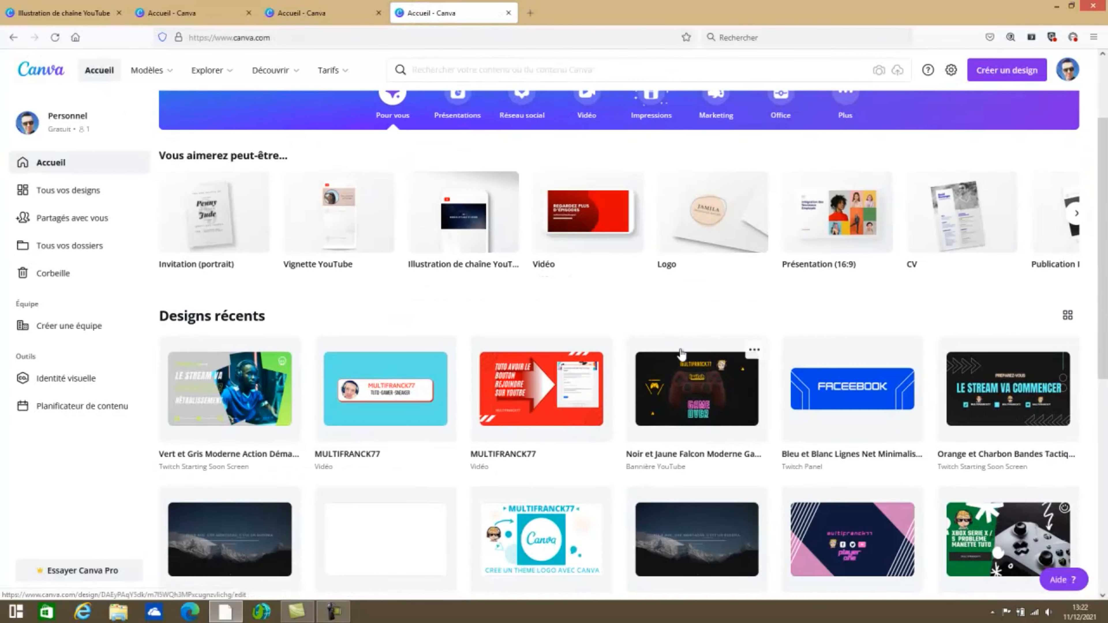
scroll(681, 351, "down", 4)
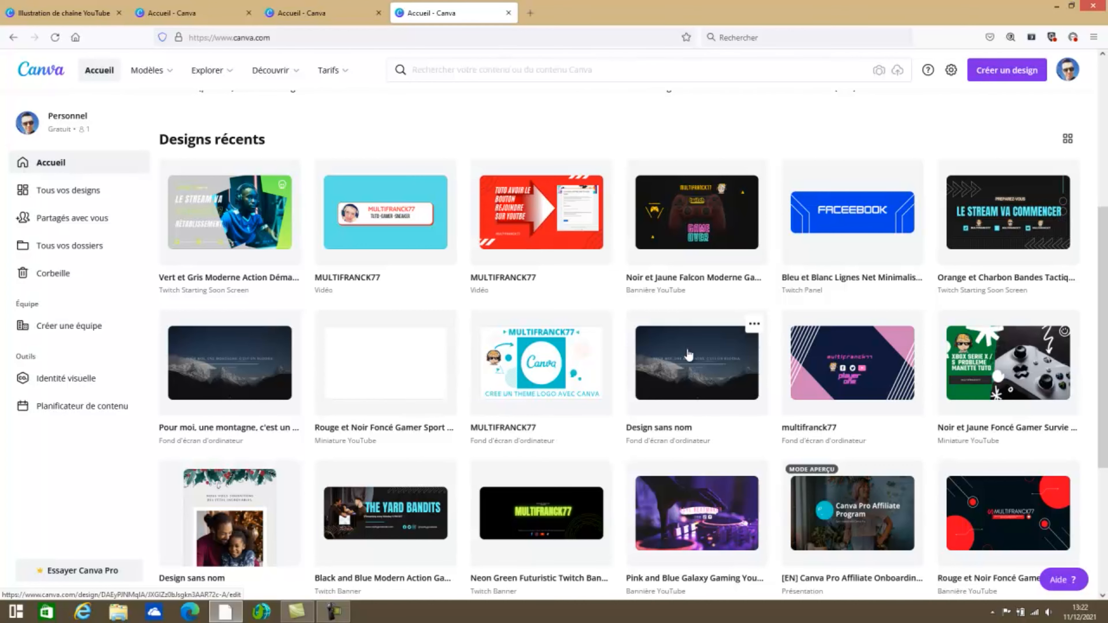
scroll(688, 354, "up", 7)
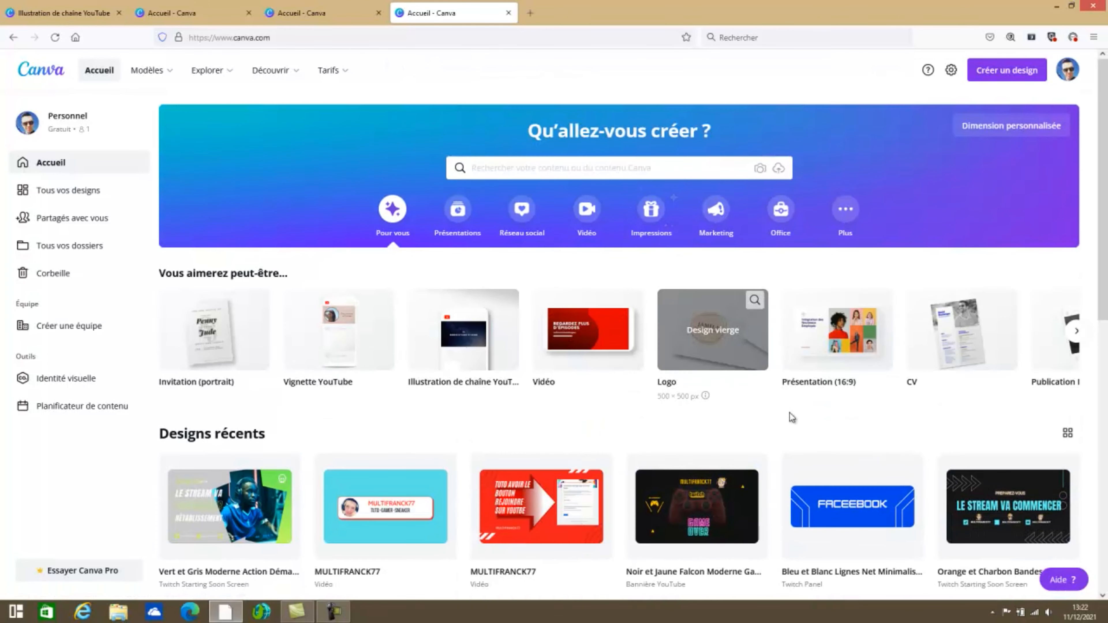
Create a blank Your Story design from the suggested formats
left_click(1076, 331)
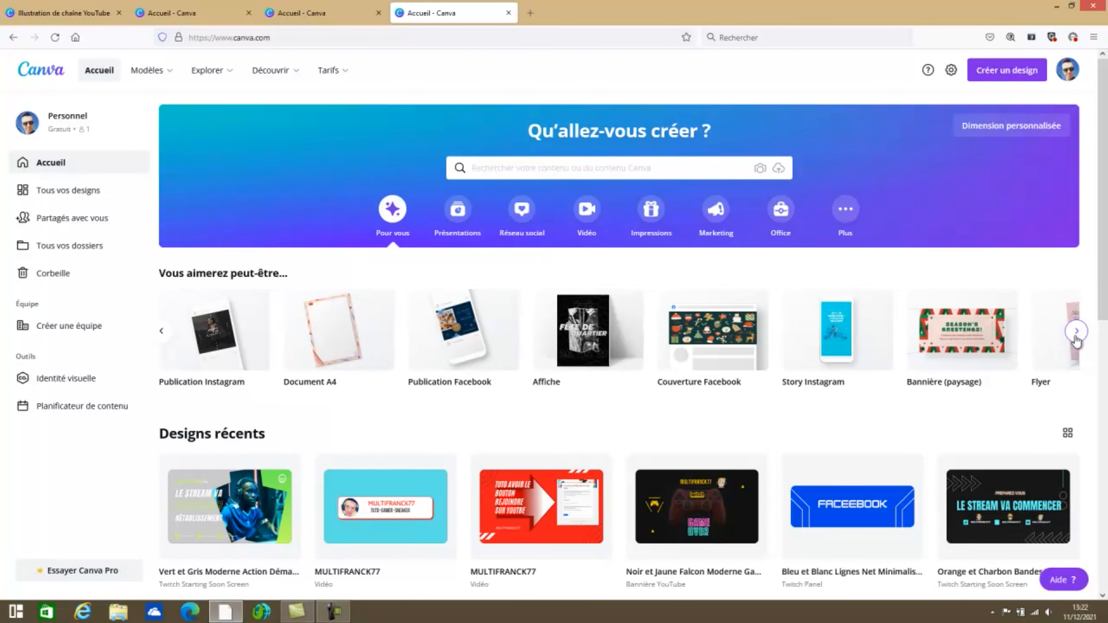
left_click(1077, 332)
left_click(162, 330)
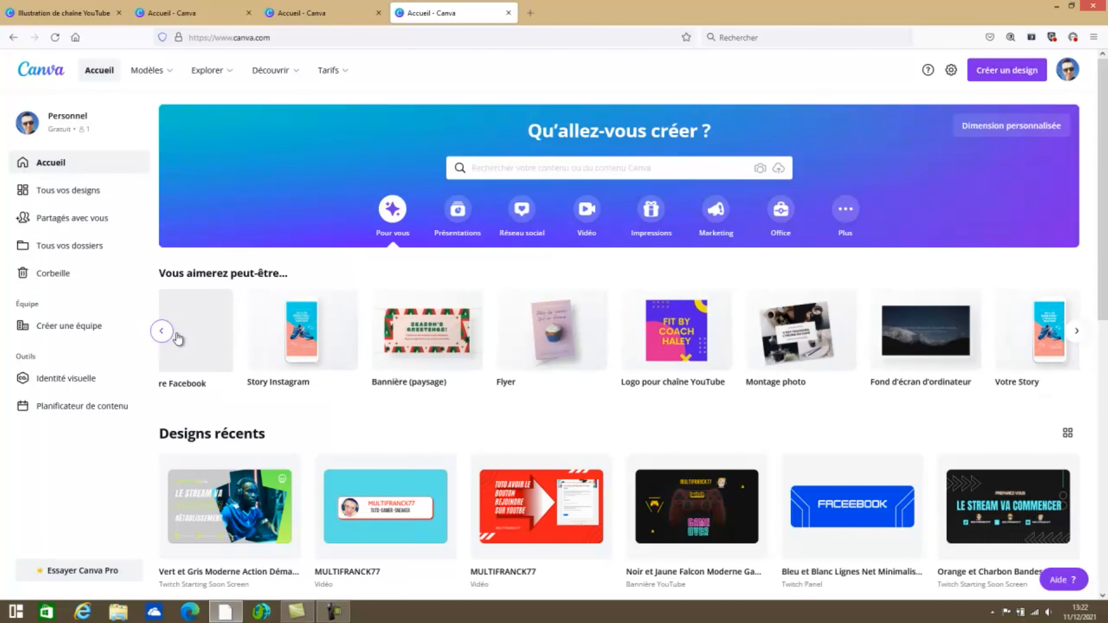
left_click(846, 374)
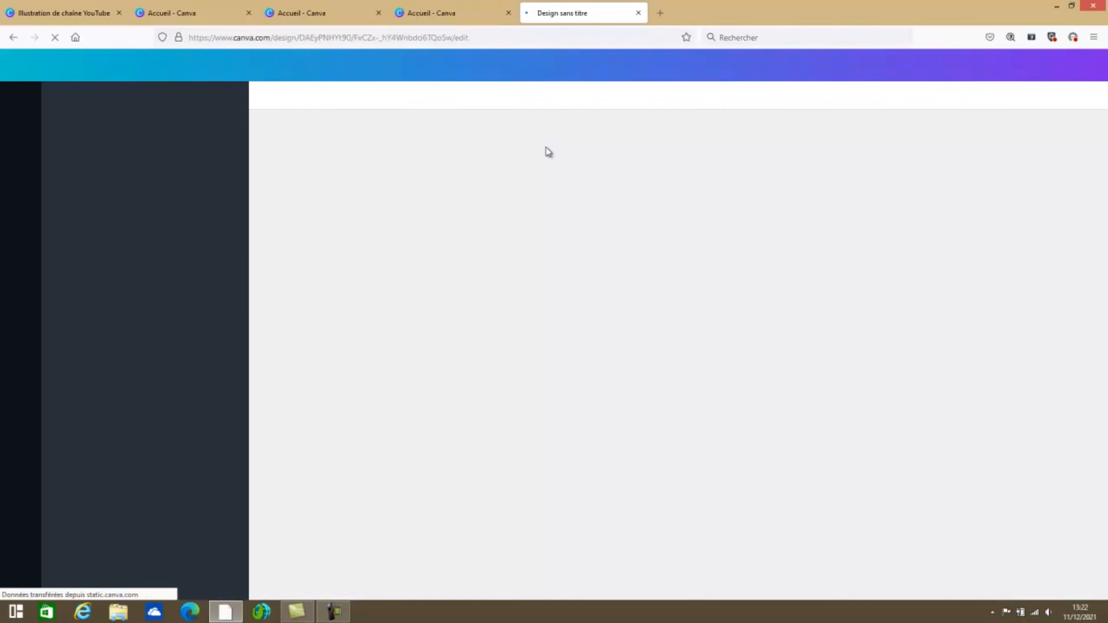
Close three unneeded browser tabs and apply the Joyeux Noël family photo template to the blank story
left_click(378, 13)
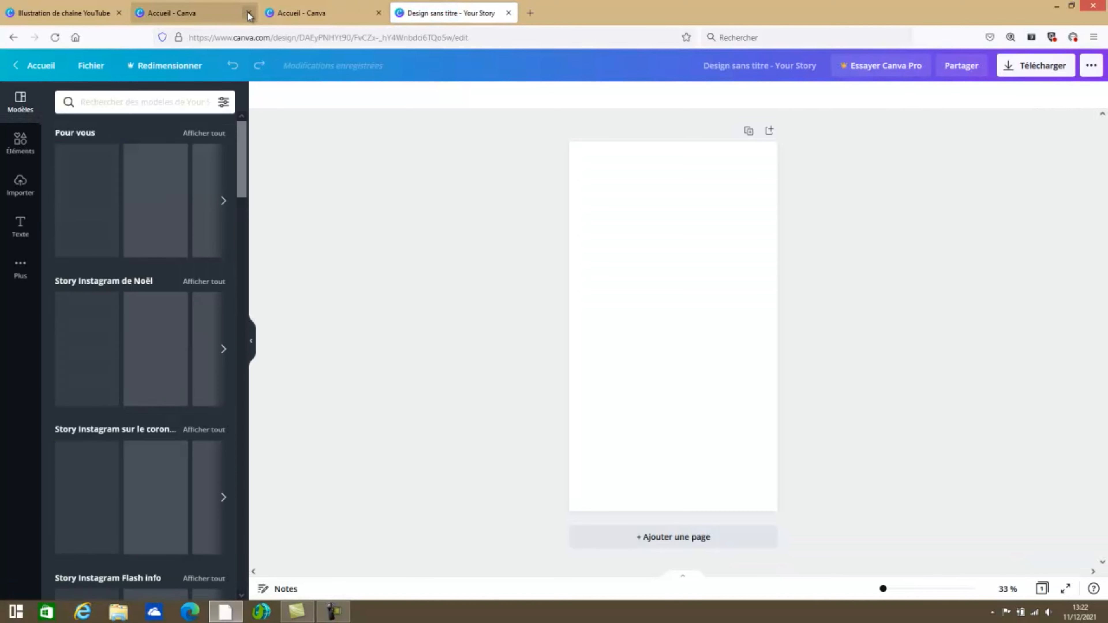
left_click(248, 13)
left_click(119, 13)
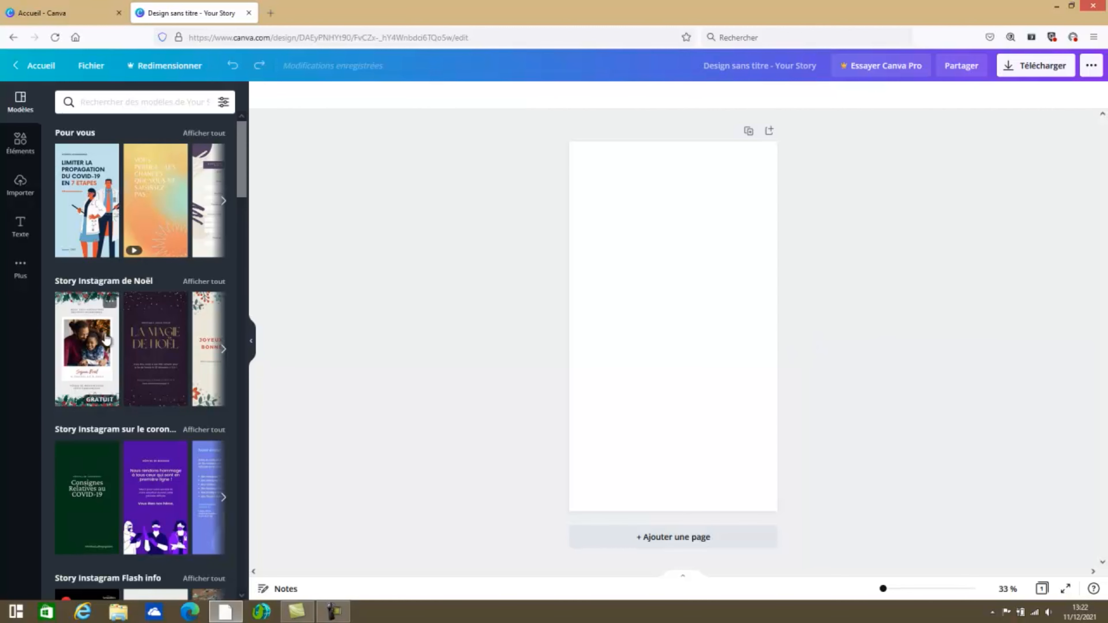
left_click(87, 345)
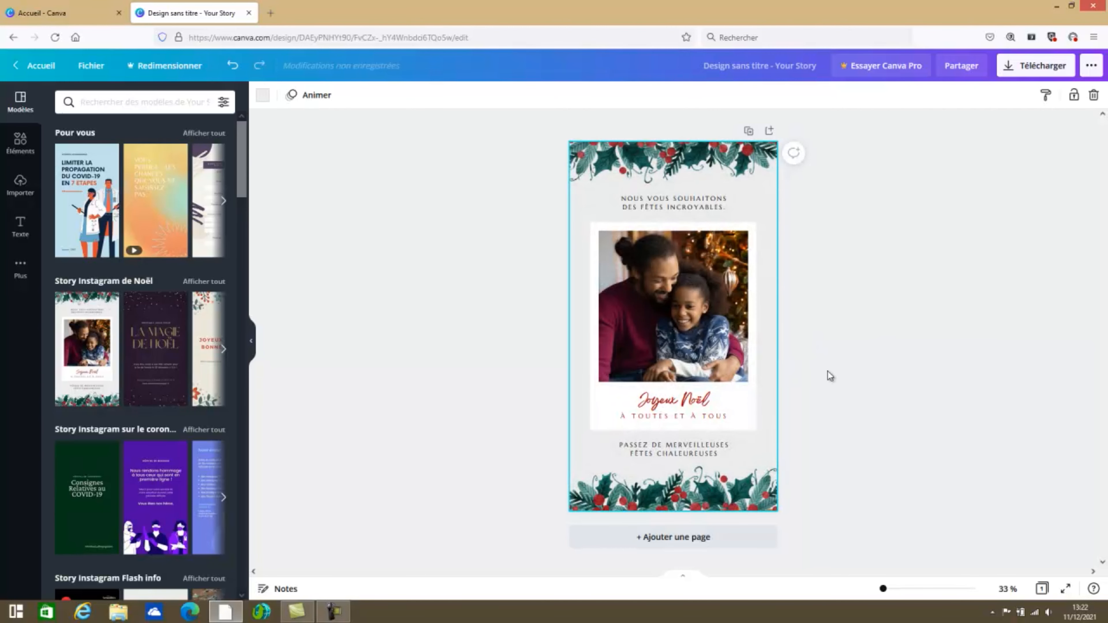
Set the font of the "Passez de merveilleuses fêtes chaleureuses" text below the family photo to 29LT Bukra
left_click(728, 361)
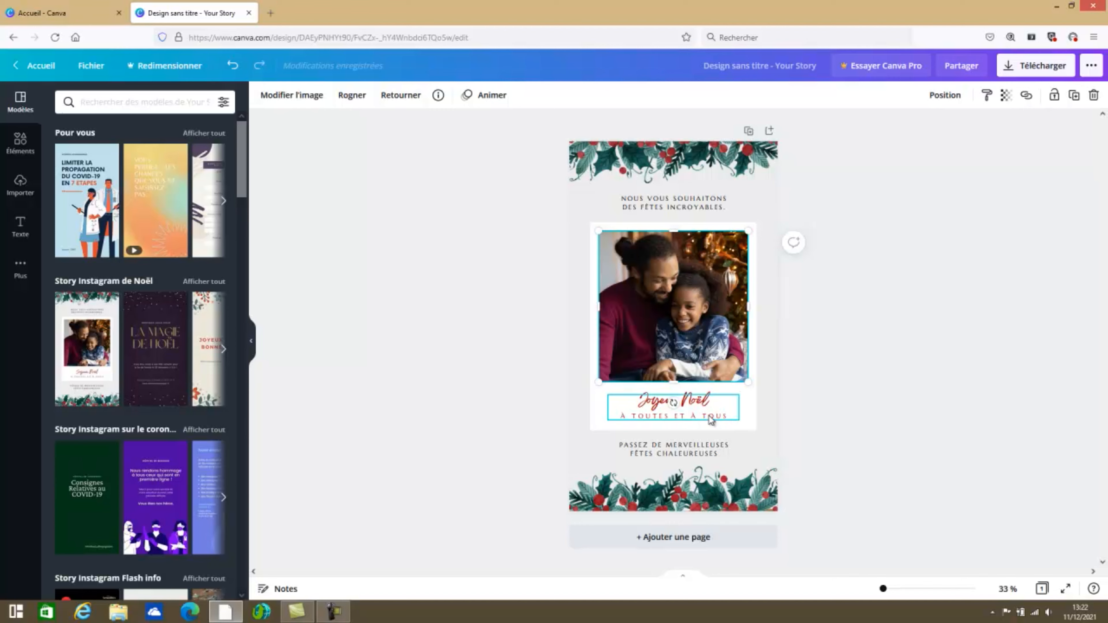
left_click(726, 427)
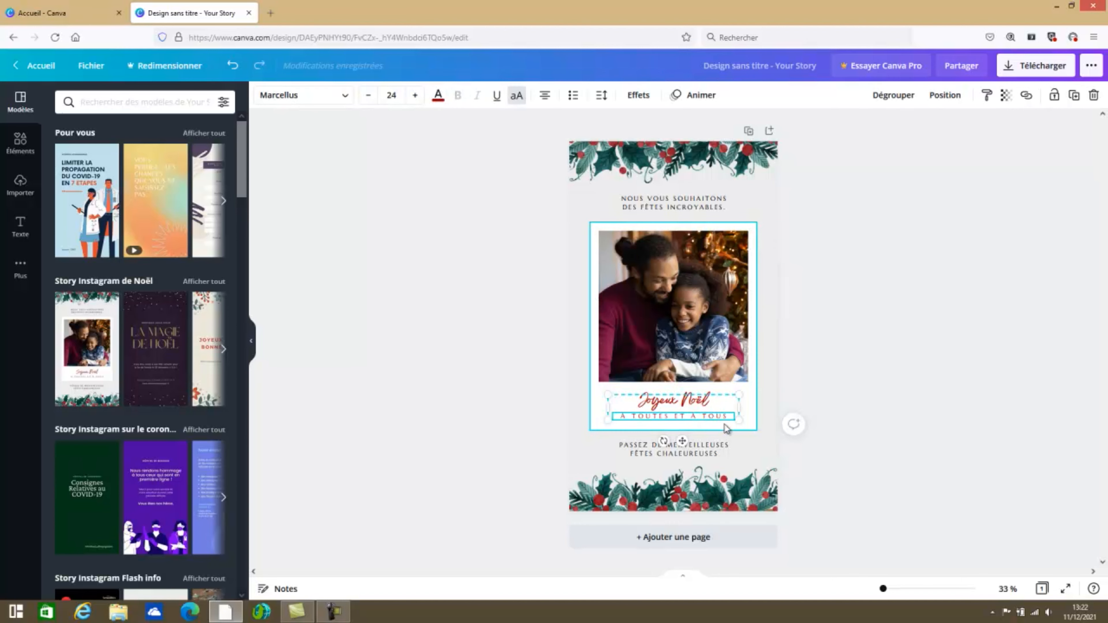
left_click(699, 454)
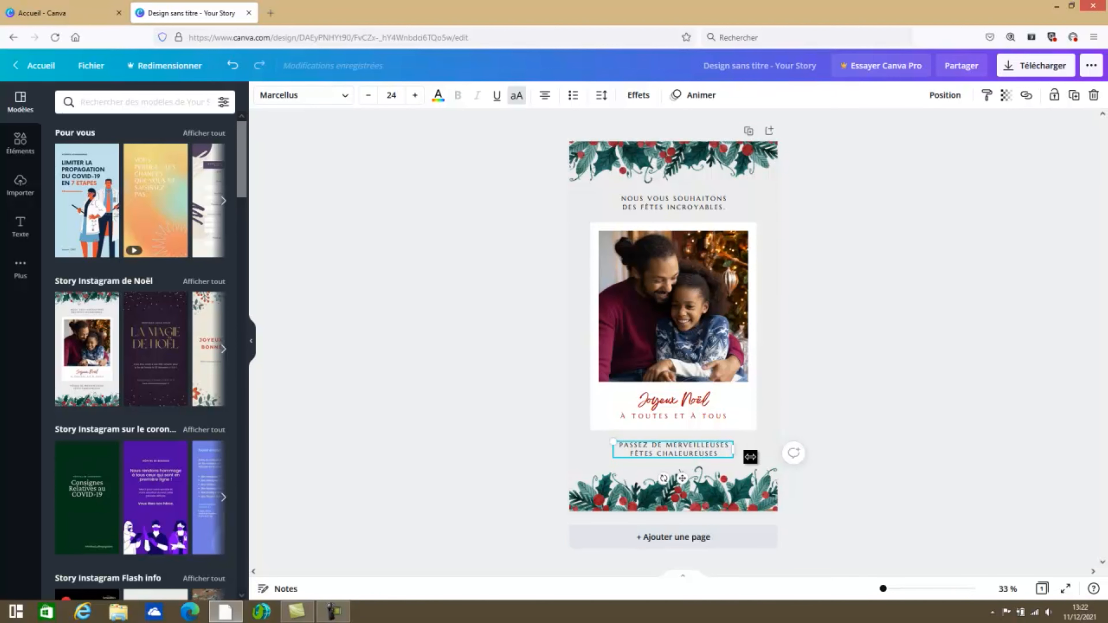
double_click(708, 455)
left_click(299, 98)
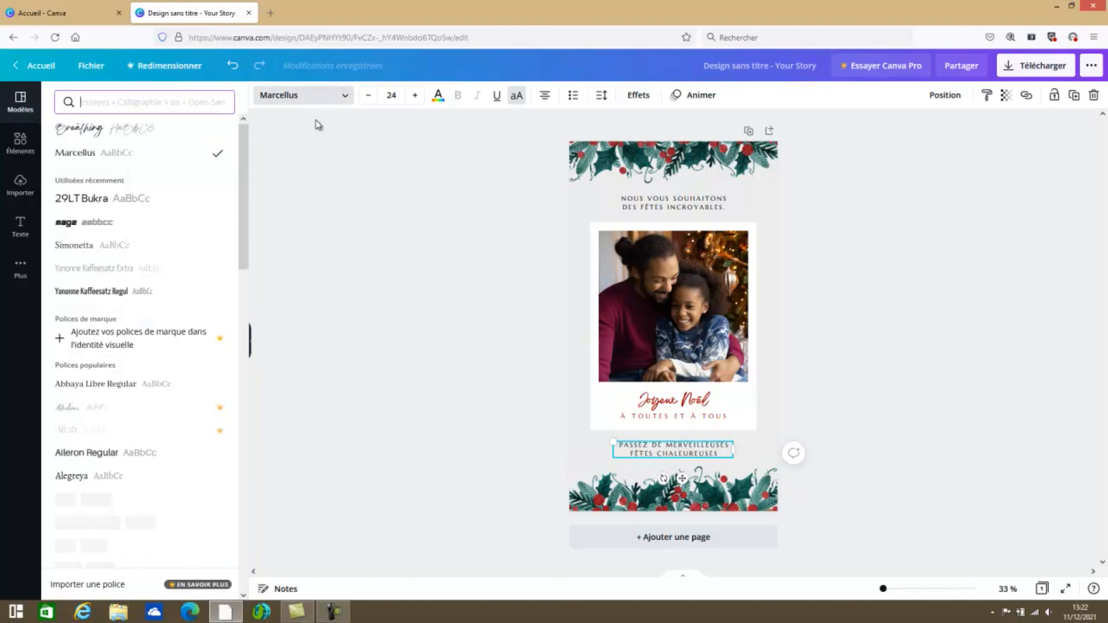
left_click(133, 201)
left_click(859, 396)
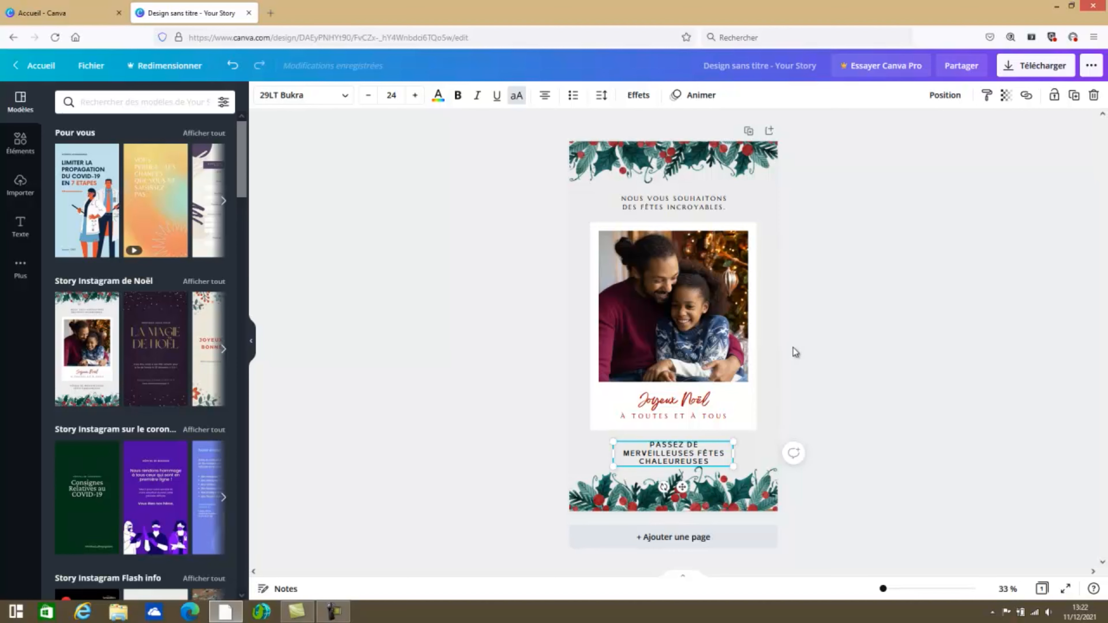
Return to the home page and browse further through the suggested design formats
left_click_drag(243, 188, 242, 144)
left_click(109, 287)
left_click(41, 65)
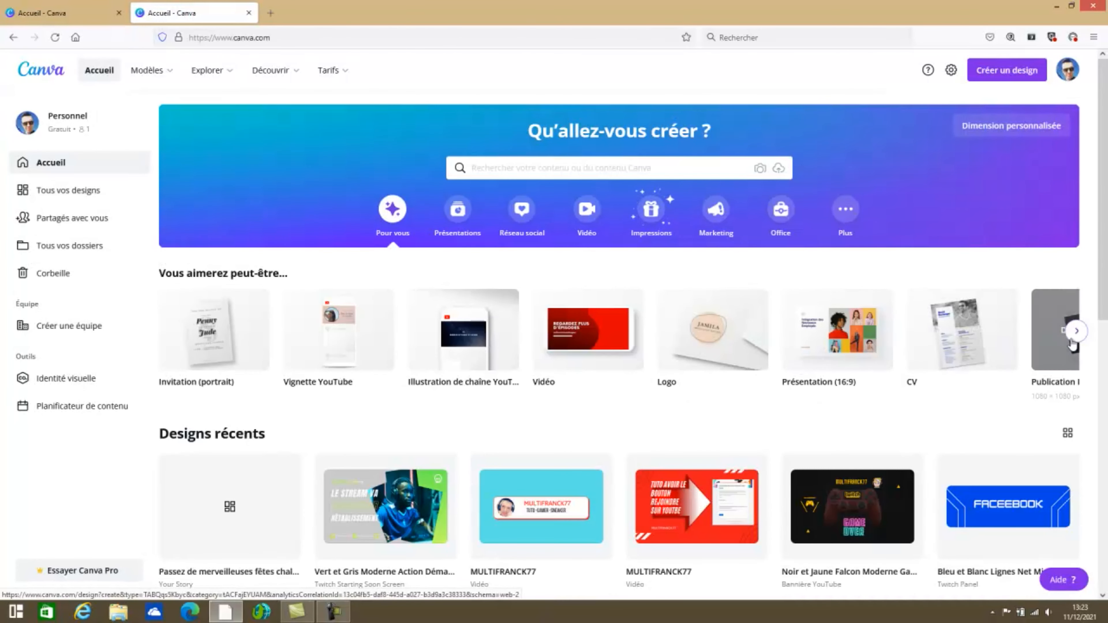
left_click(1075, 330)
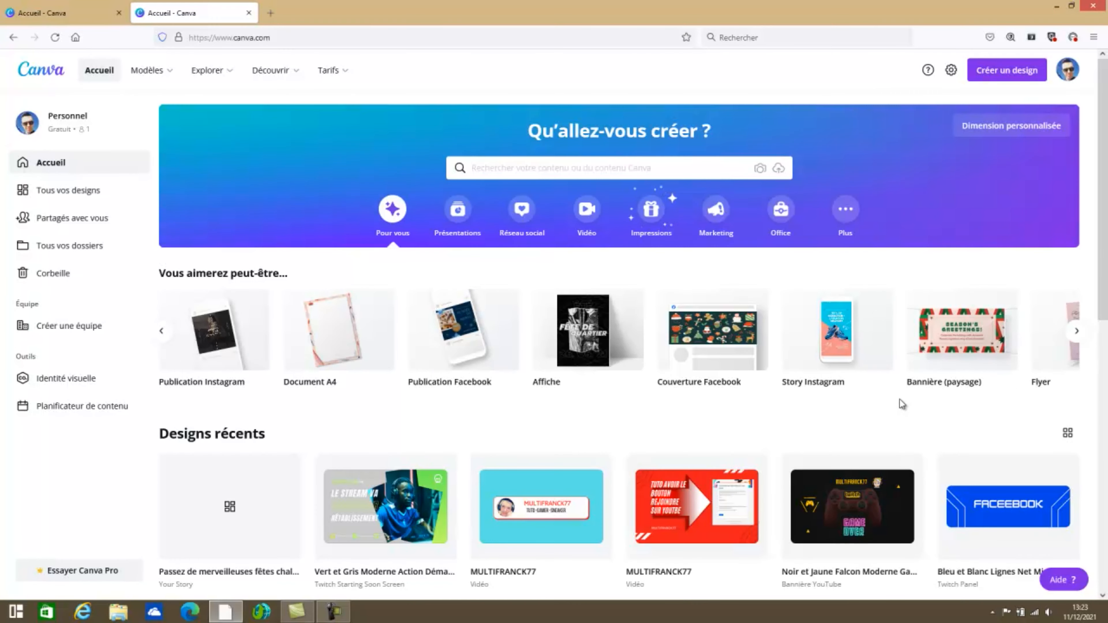
Inspect the desk photo in the Clean Work Place LinkedIn Banner from the recent designs and return to the home page
scroll(876, 400, "down", 8)
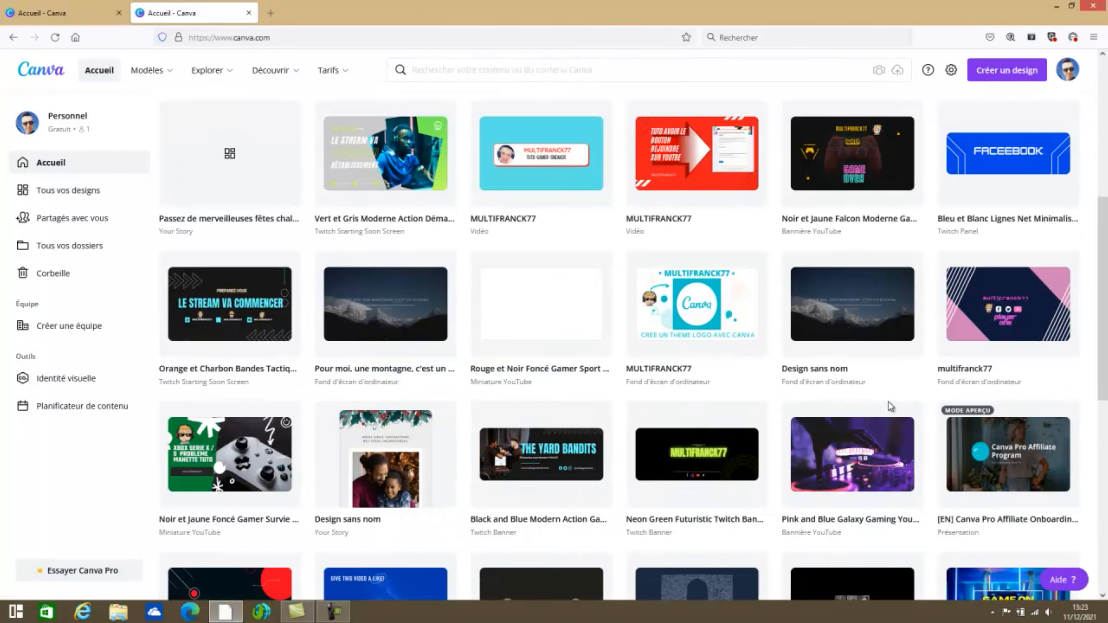
scroll(888, 402, "down", 10)
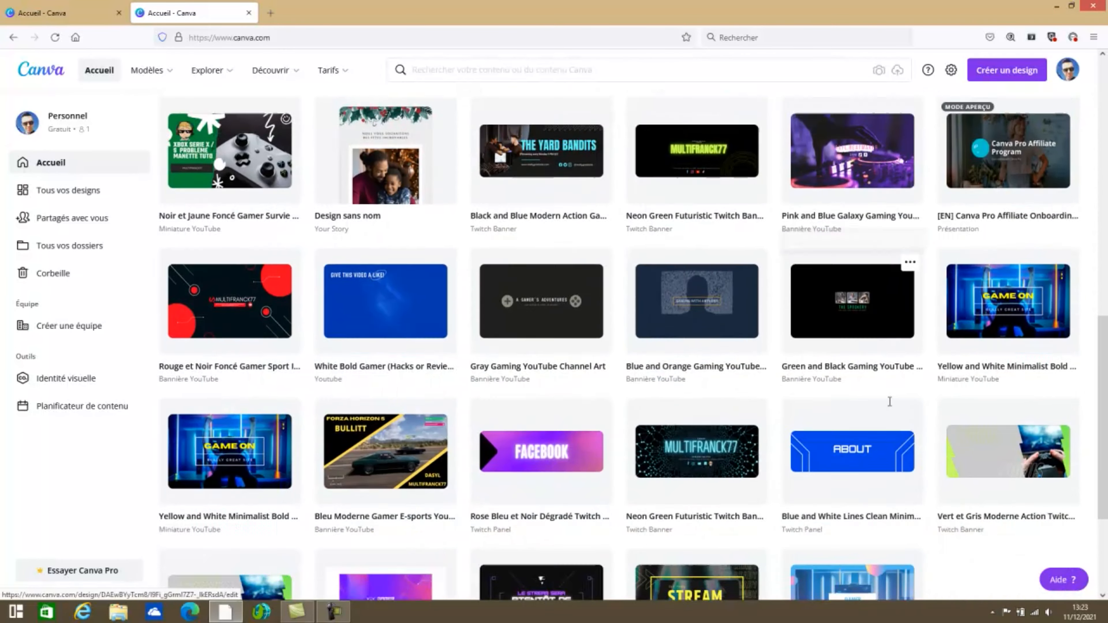
scroll(890, 408, "down", 2)
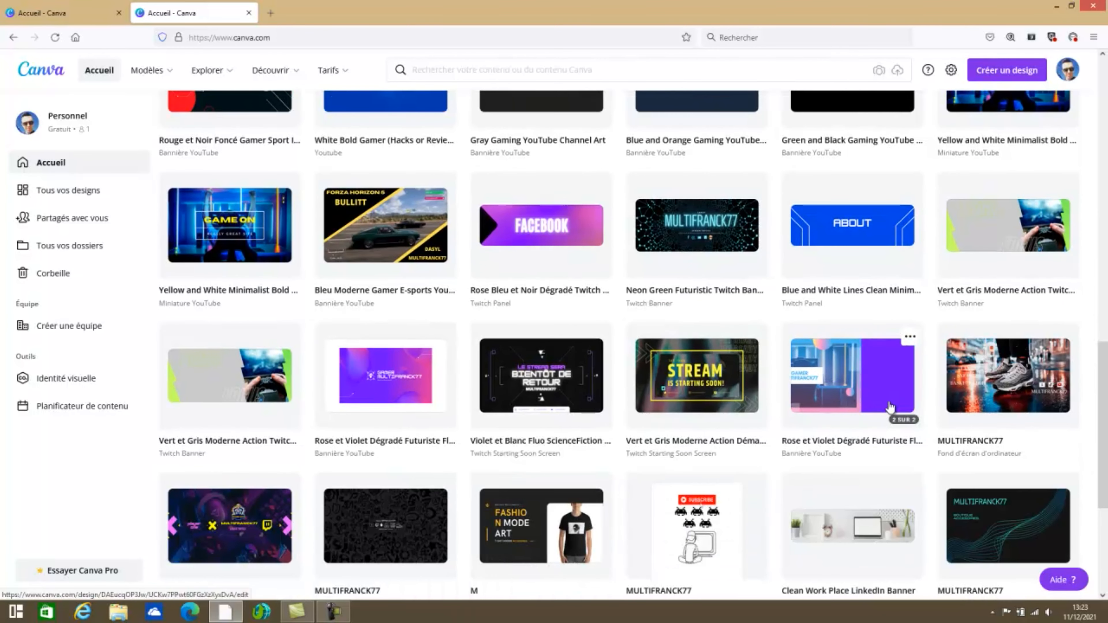
scroll(890, 408, "down", 3)
left_click(980, 405)
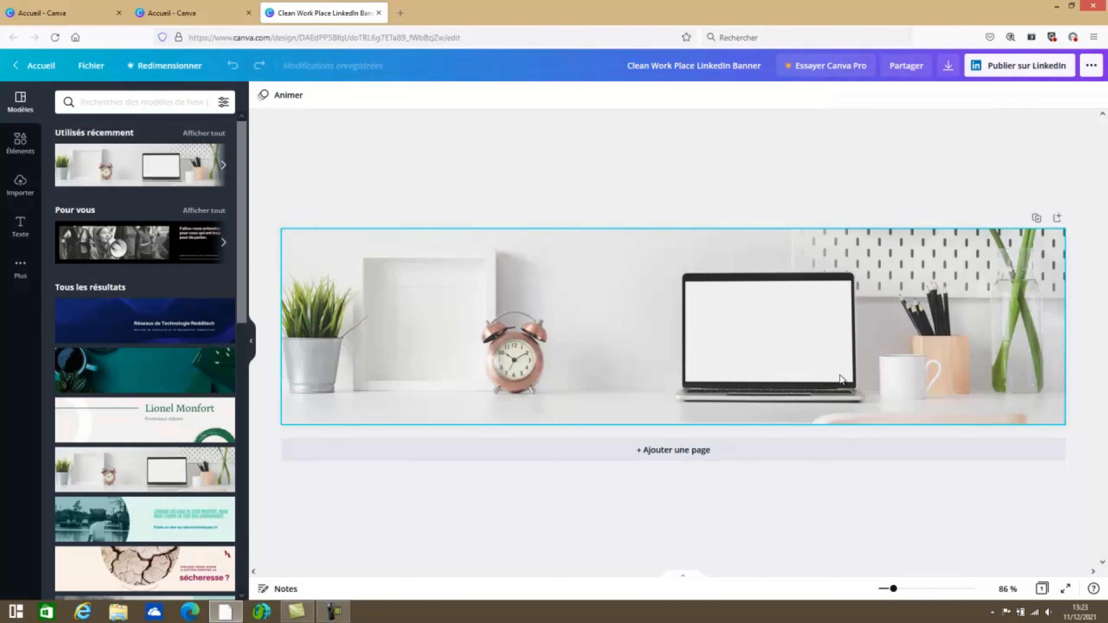
left_click(757, 322)
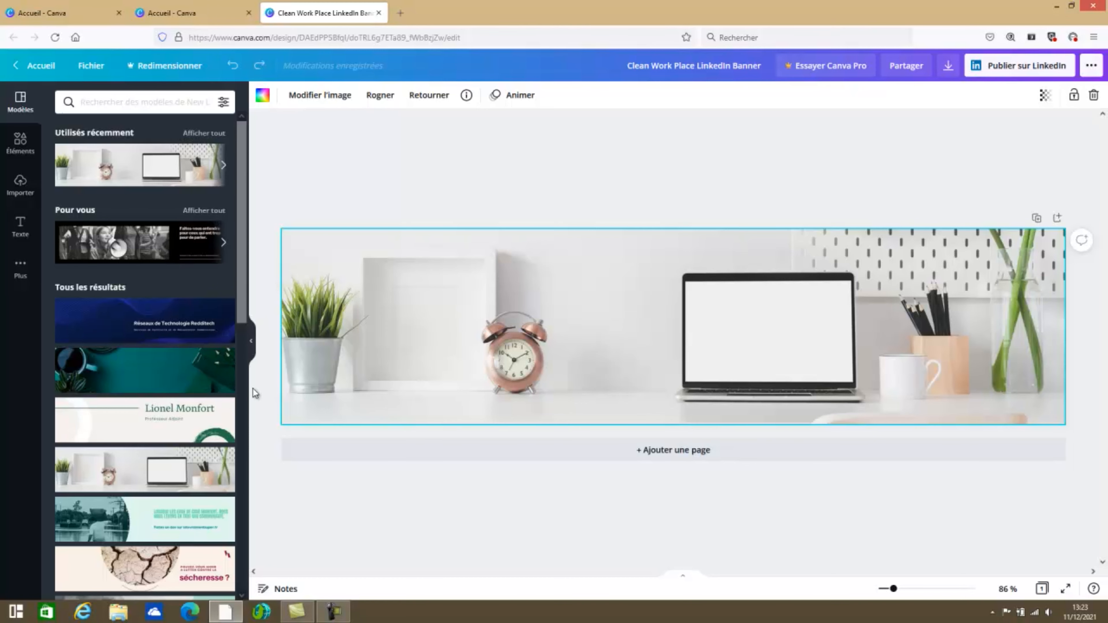
left_click_drag(242, 312, 248, 288)
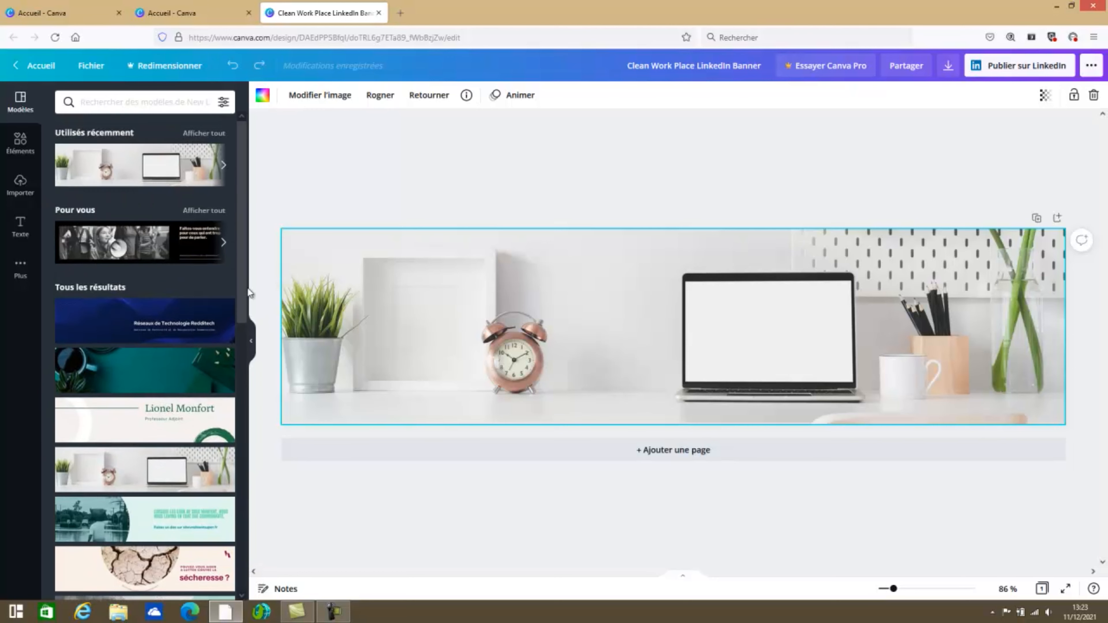
left_click(41, 66)
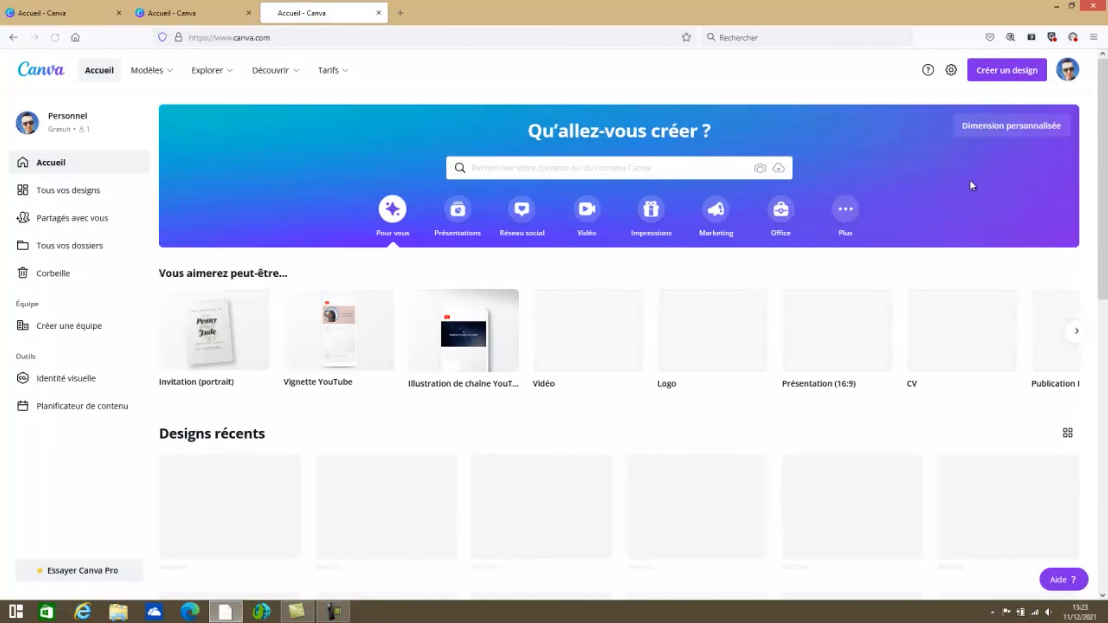